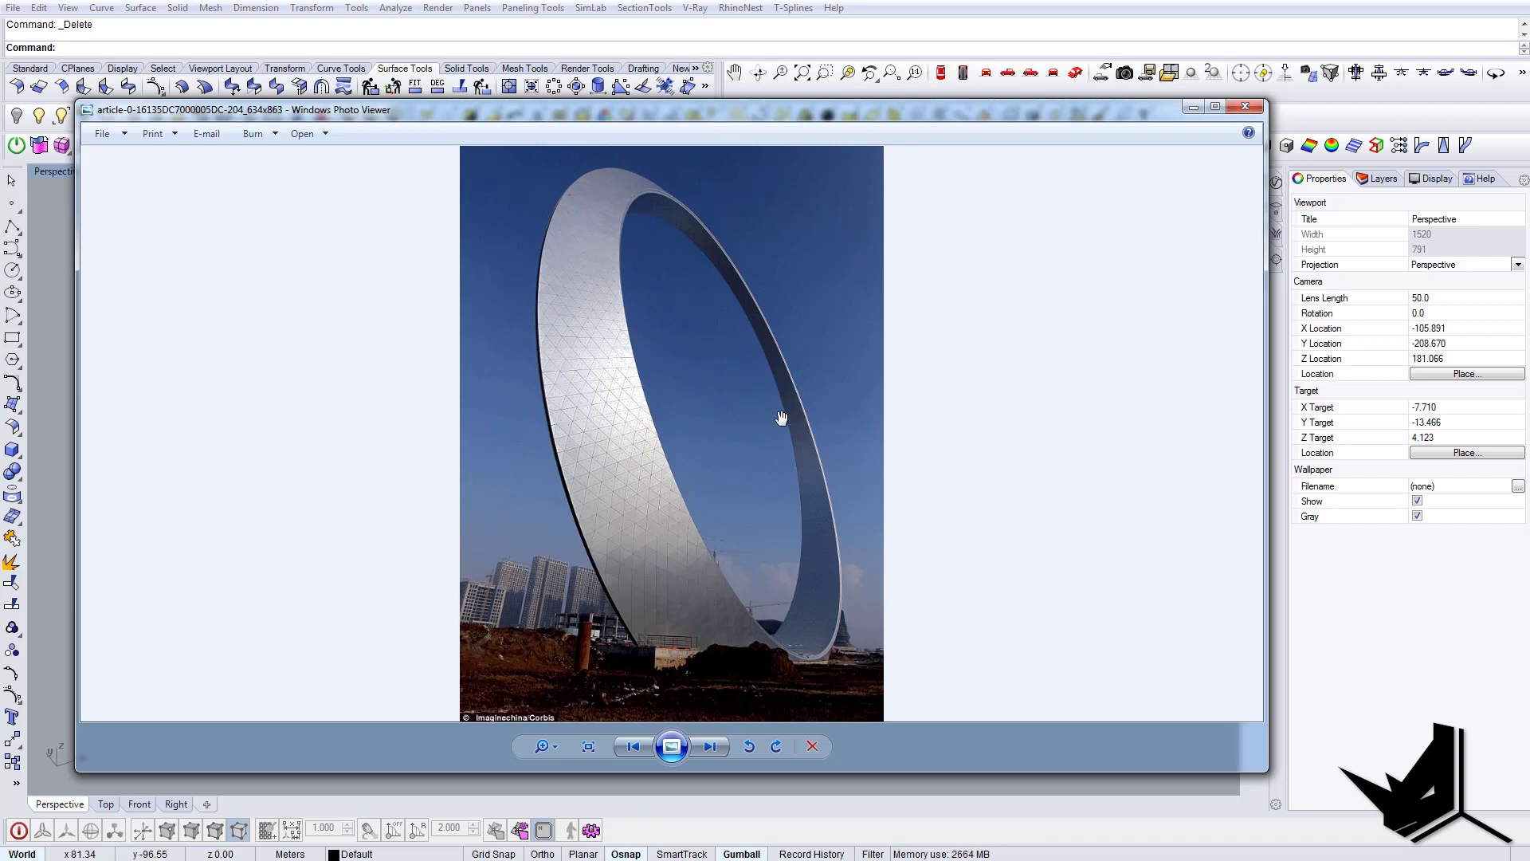
- Browse the reference photos of the ring structure and zoom in on its triangular cladding
{"action": "left_click", "coordinate": [723, 745]}
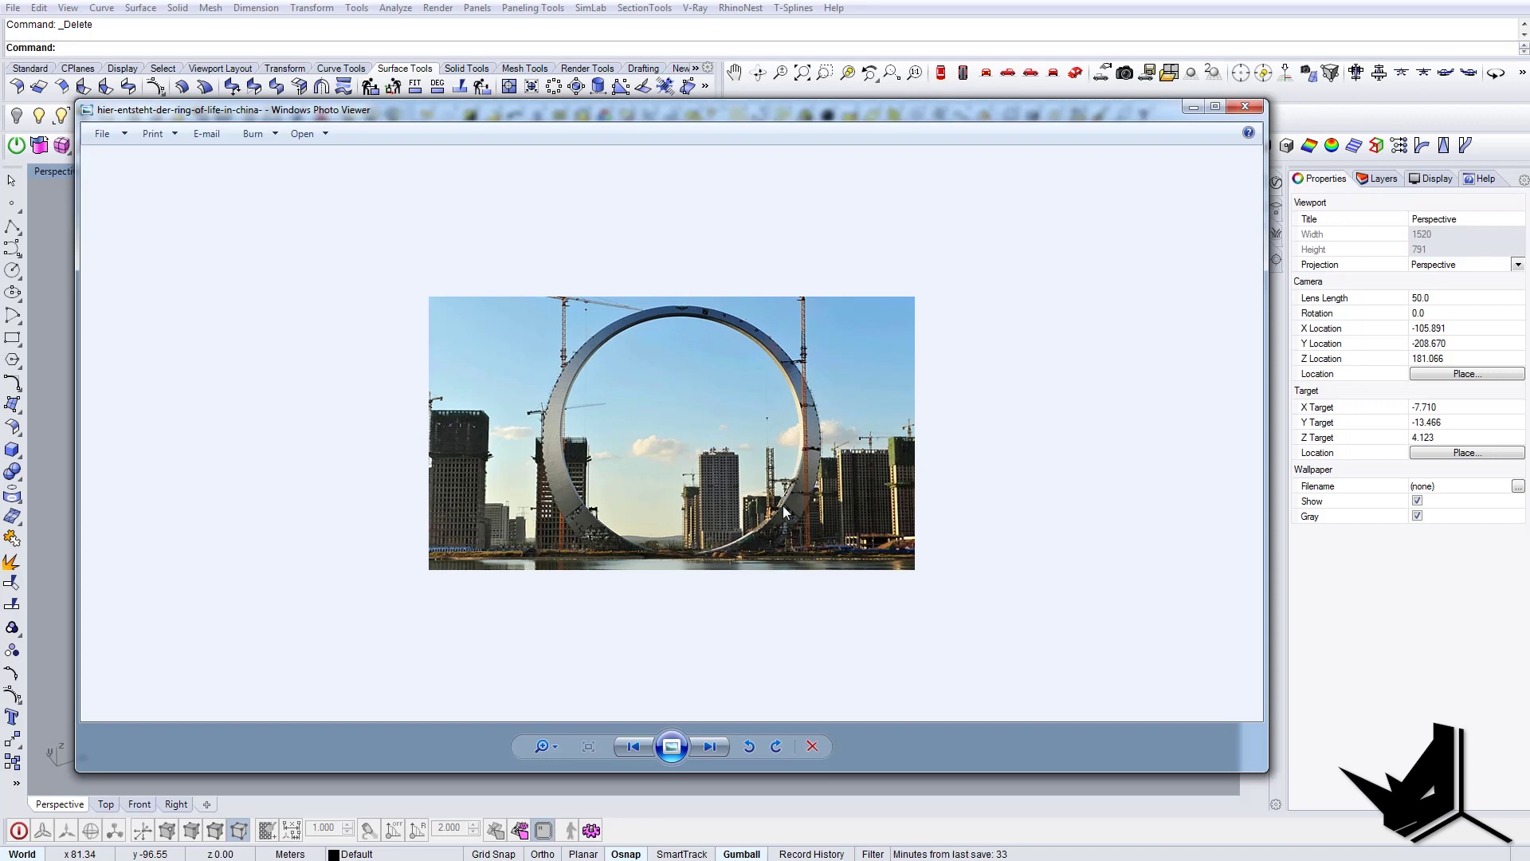
{"action": "left_click", "coordinate": [721, 746]}
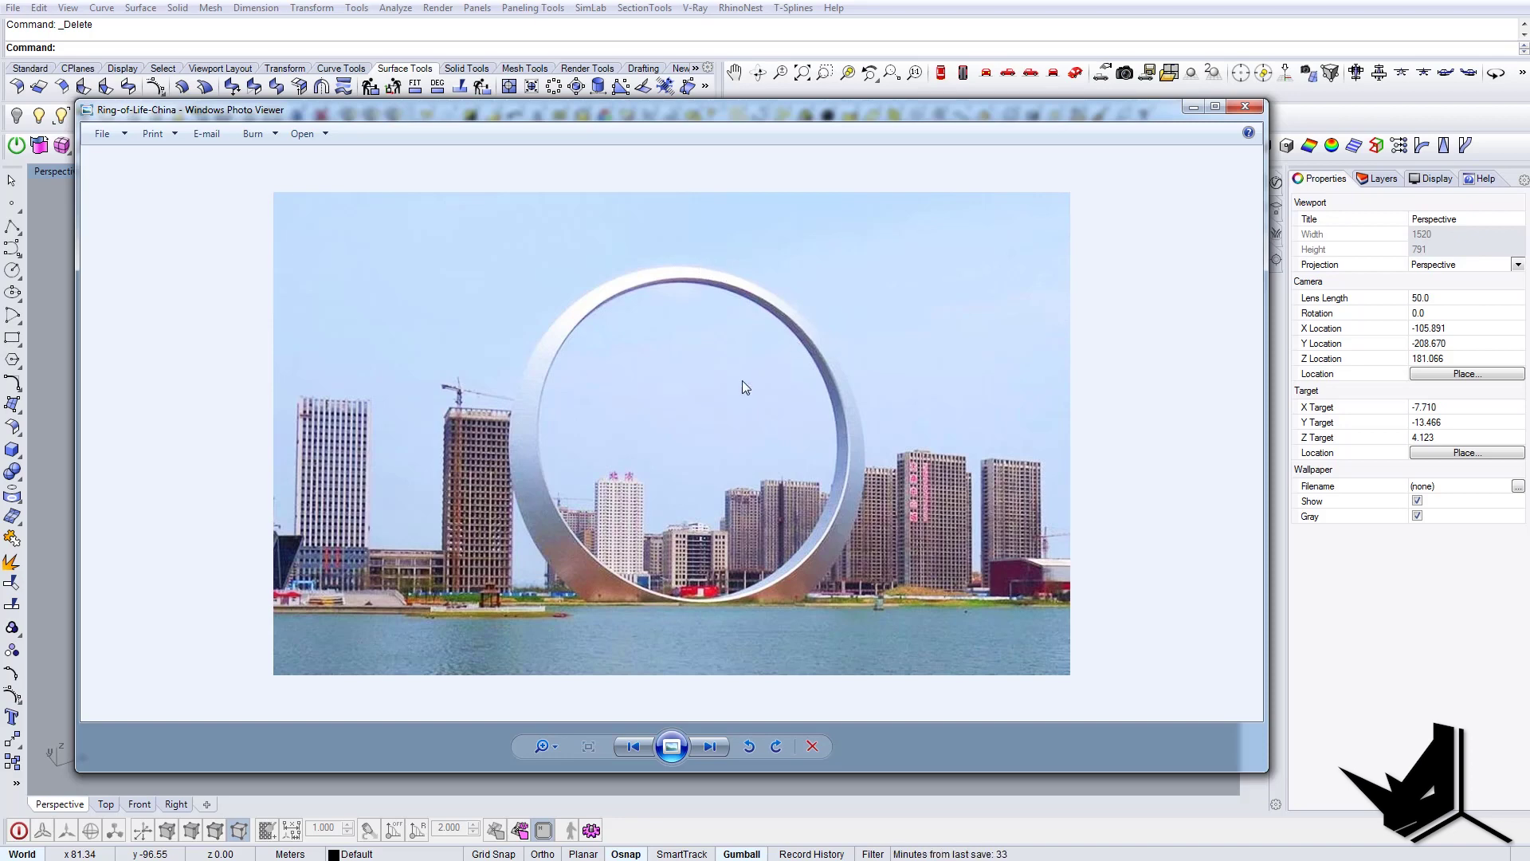
{"action": "left_click", "coordinate": [709, 747]}
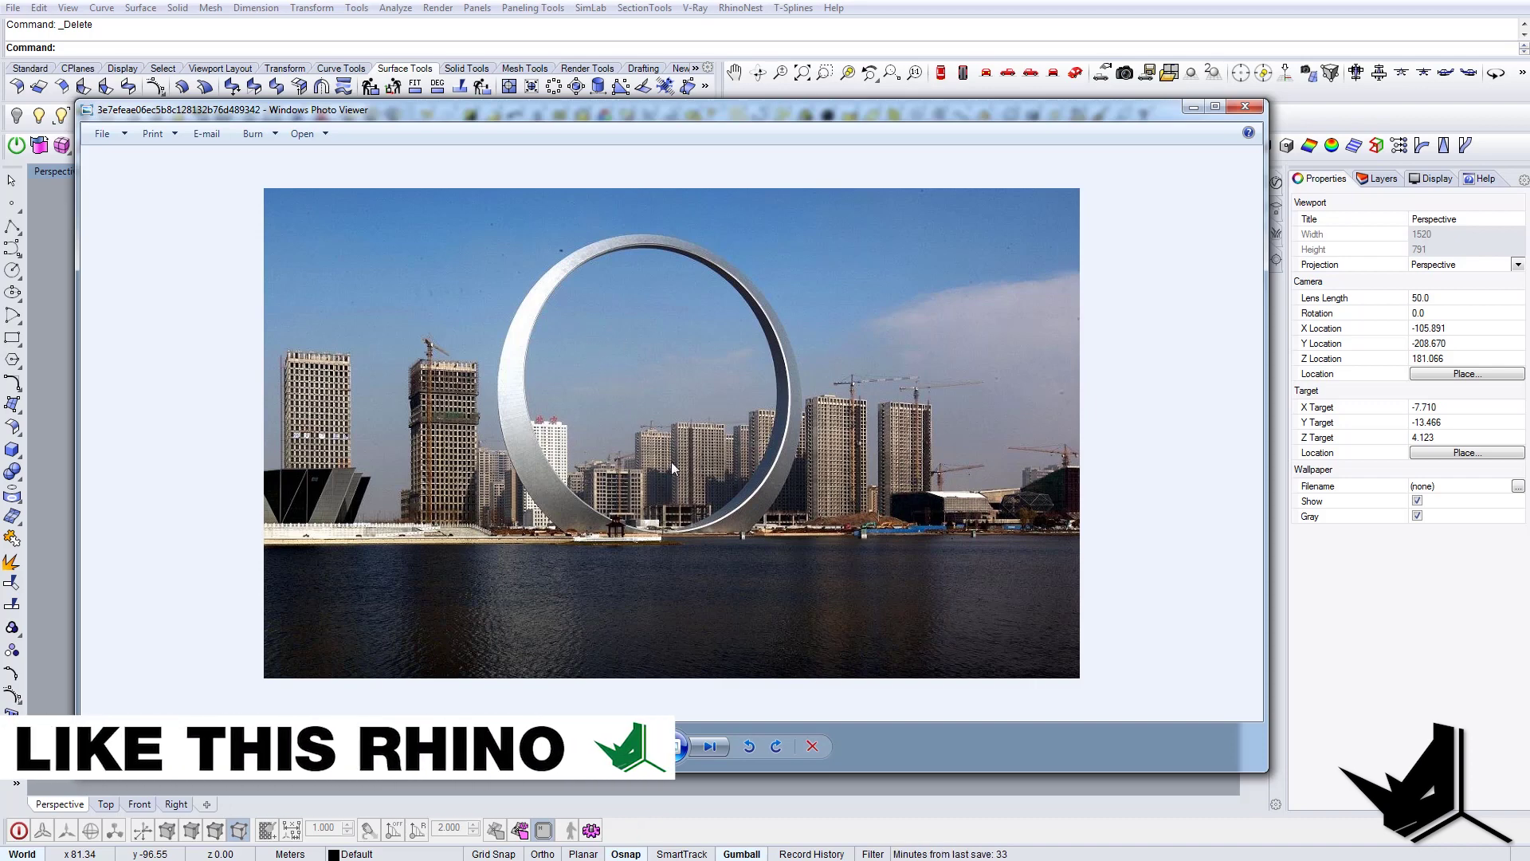
{"action": "left_click", "coordinate": [722, 746]}
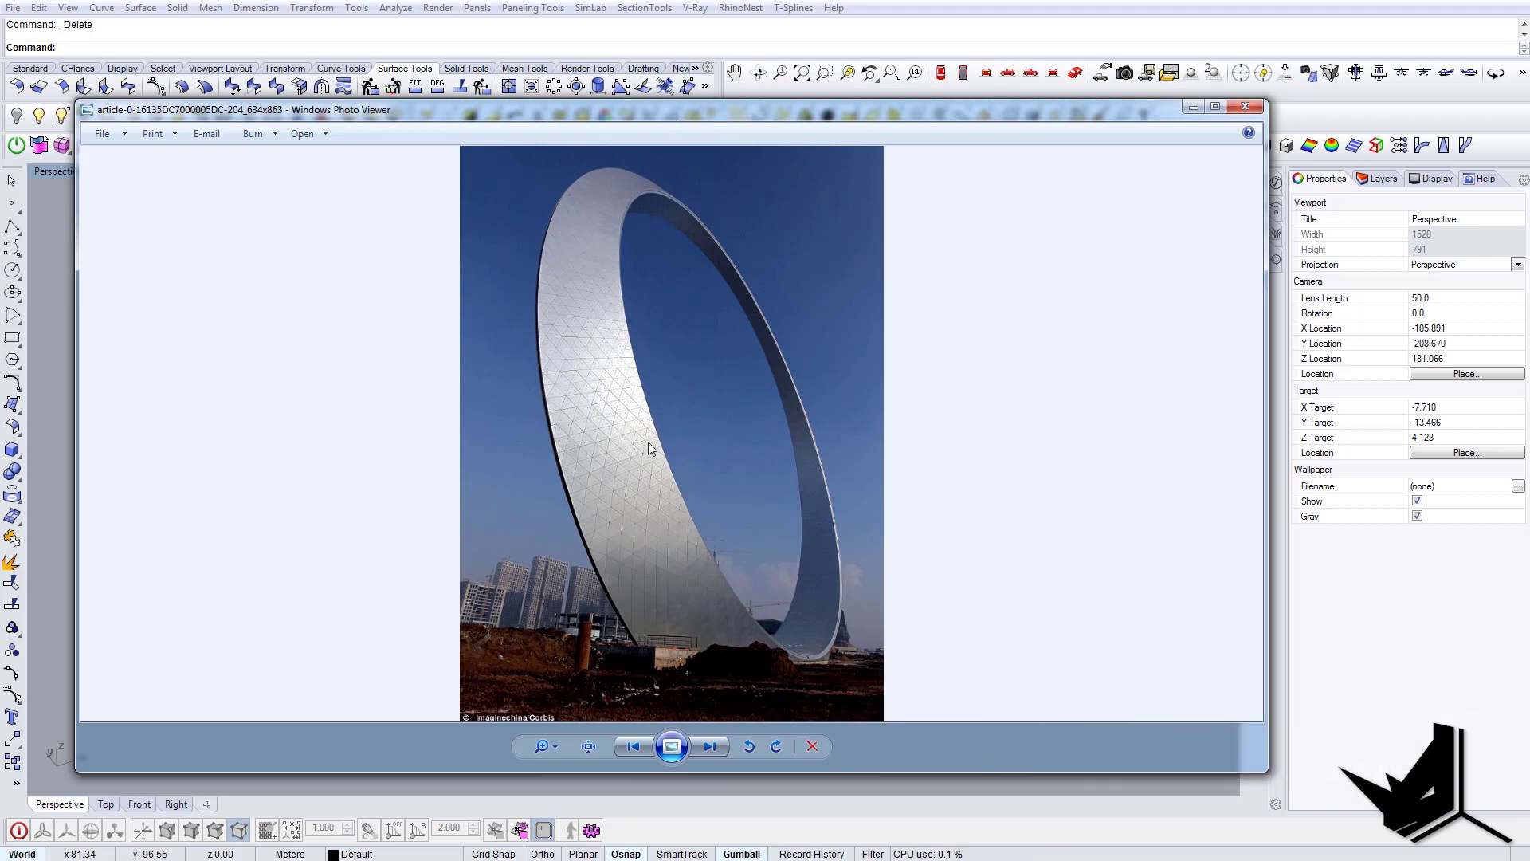
{"action": "scroll", "coordinate": [620, 496], "scroll_direction": "up", "scroll_amount": 3}
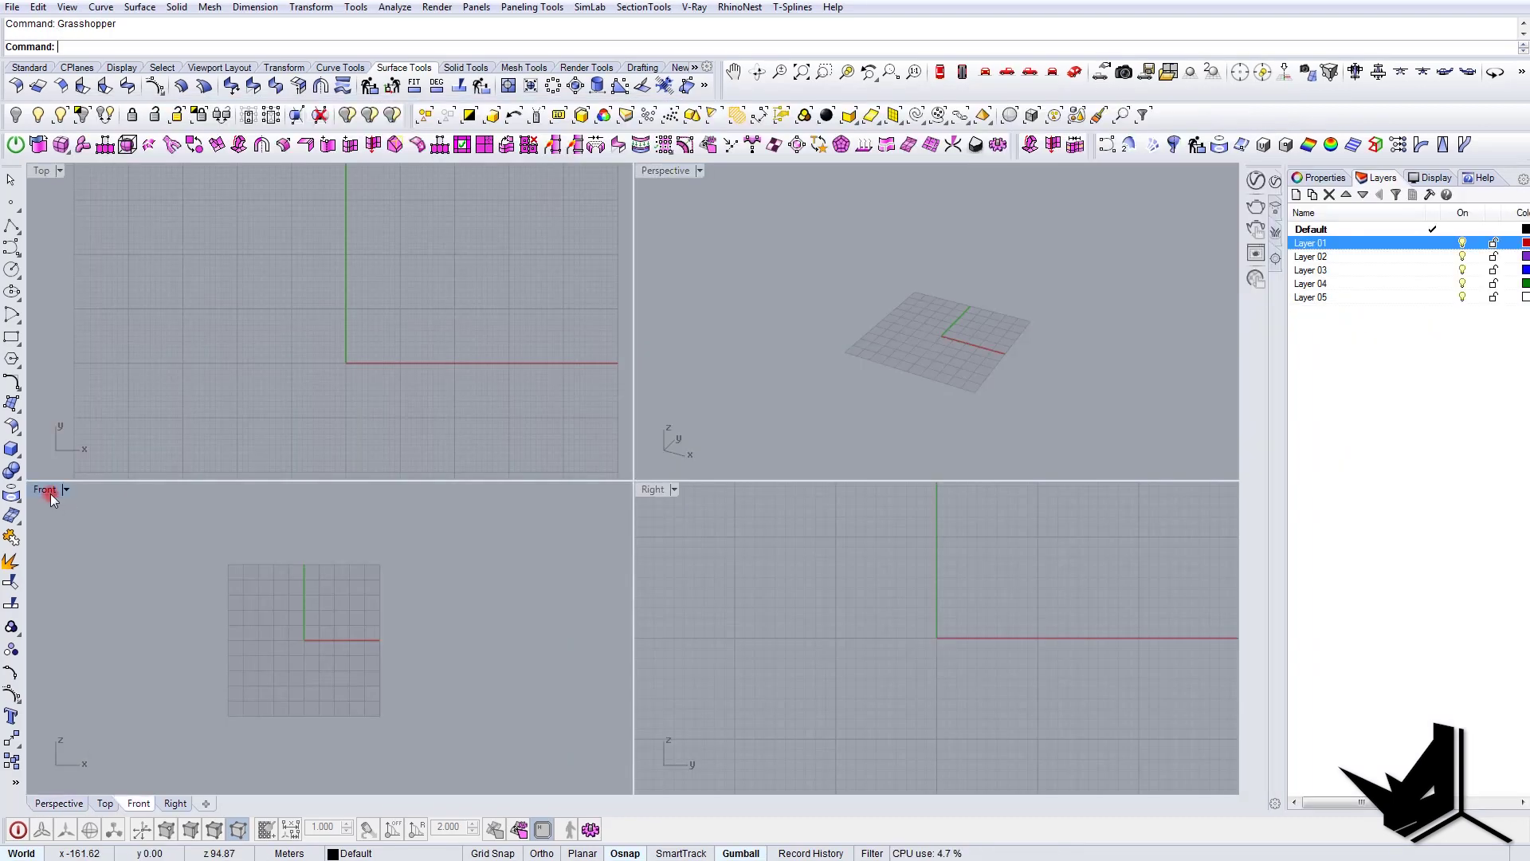
- In the Front view, draw a circle centred on the origin with a radius of 25 m
{"action": "double_click", "coordinate": [50, 495]}
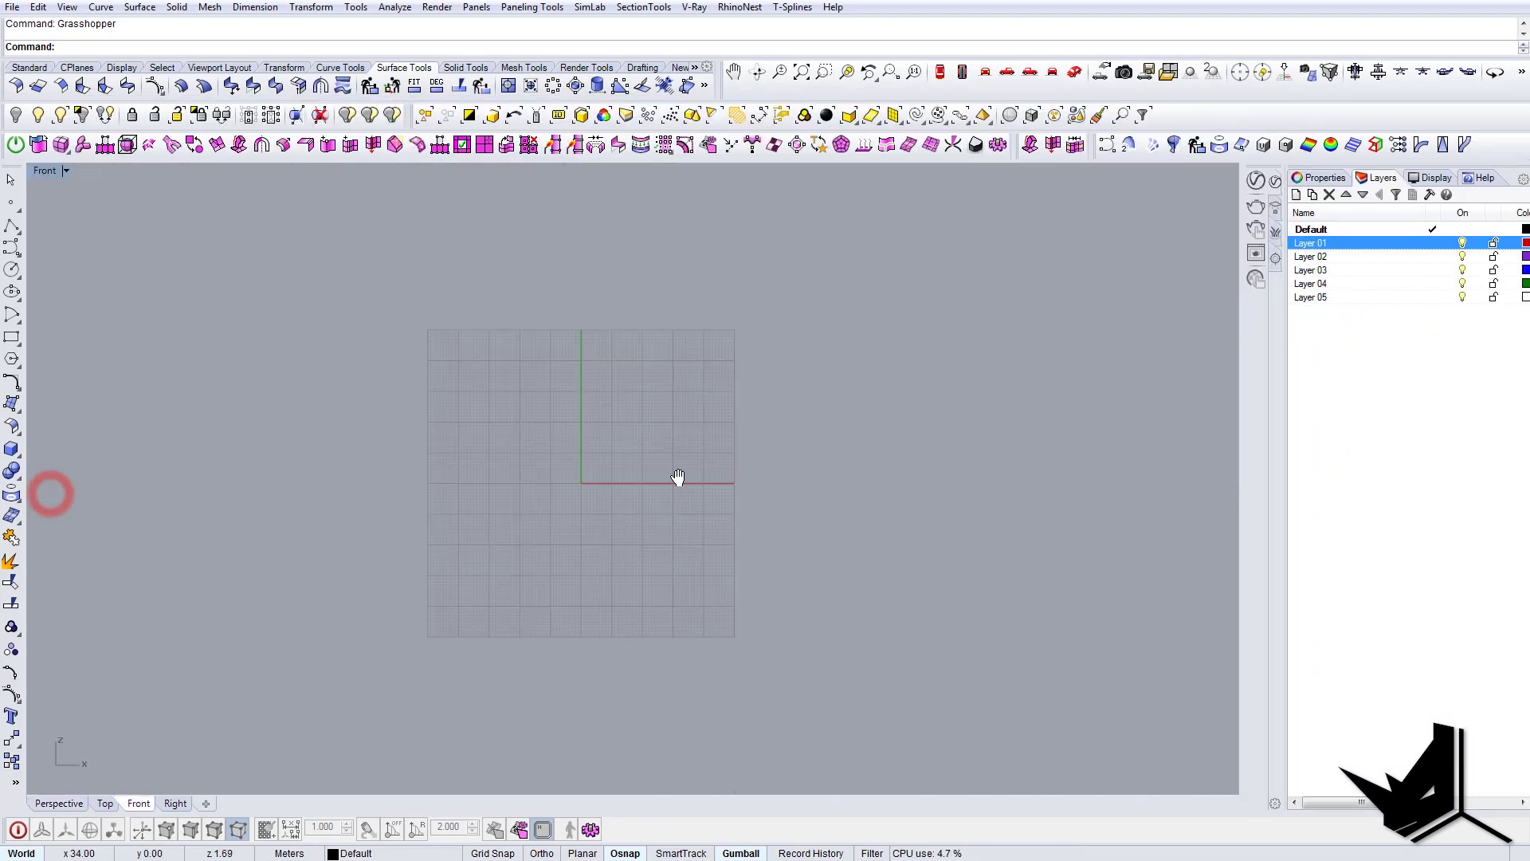
{"action": "scroll", "coordinate": [525, 542], "scroll_direction": "up", "scroll_amount": 4}
{"action": "type", "text": "circle"}
{"action": "key", "text": "Return"}
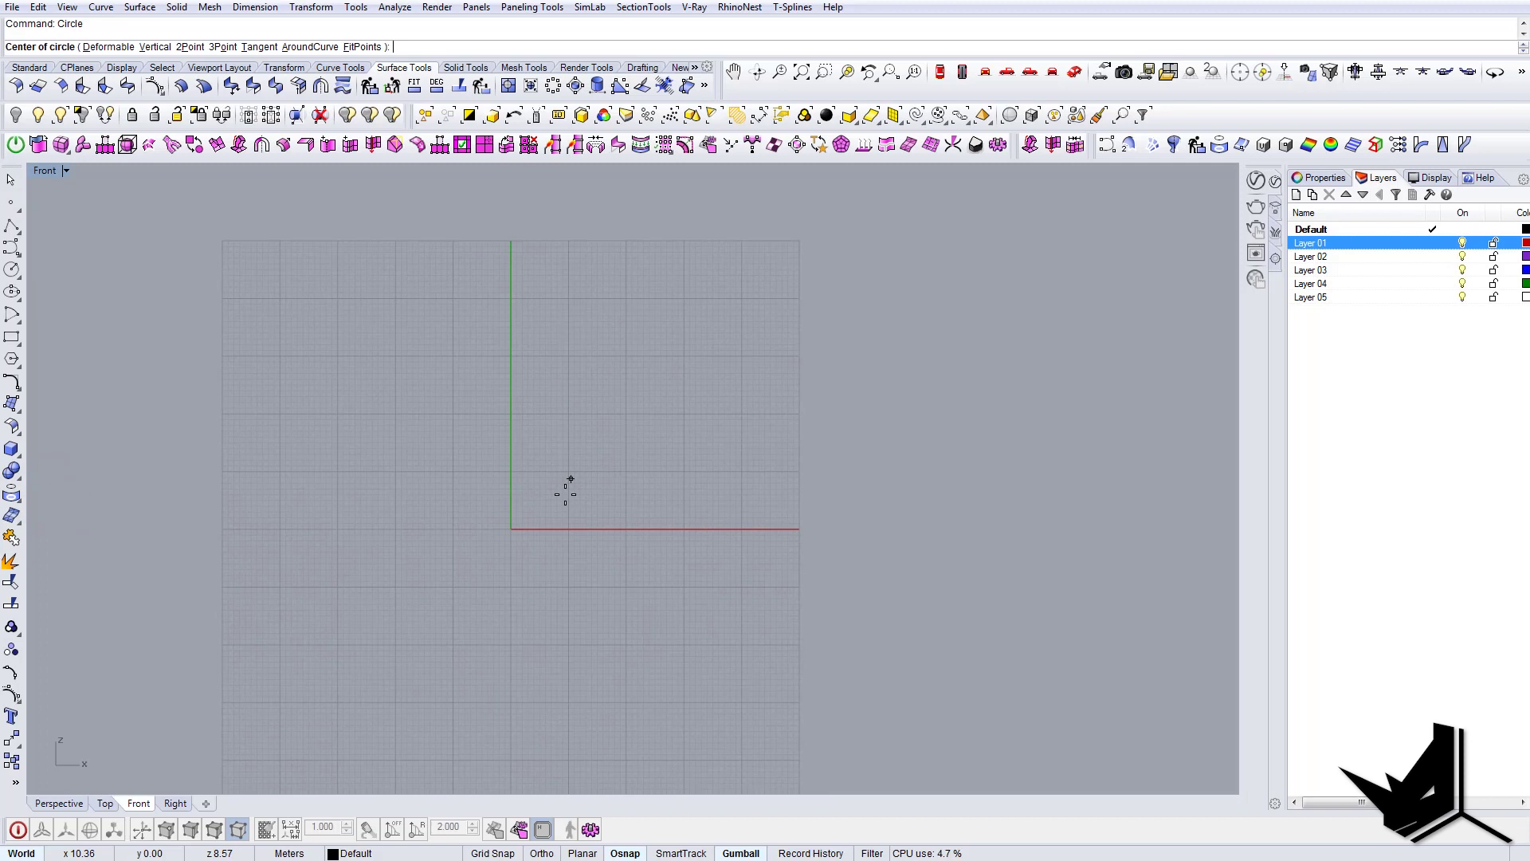
{"action": "scroll", "coordinate": [571, 480], "scroll_direction": "up", "scroll_amount": 3}
{"action": "left_click", "coordinate": [481, 550]}
{"action": "scroll", "coordinate": [614, 415], "scroll_direction": "down", "scroll_amount": 3}
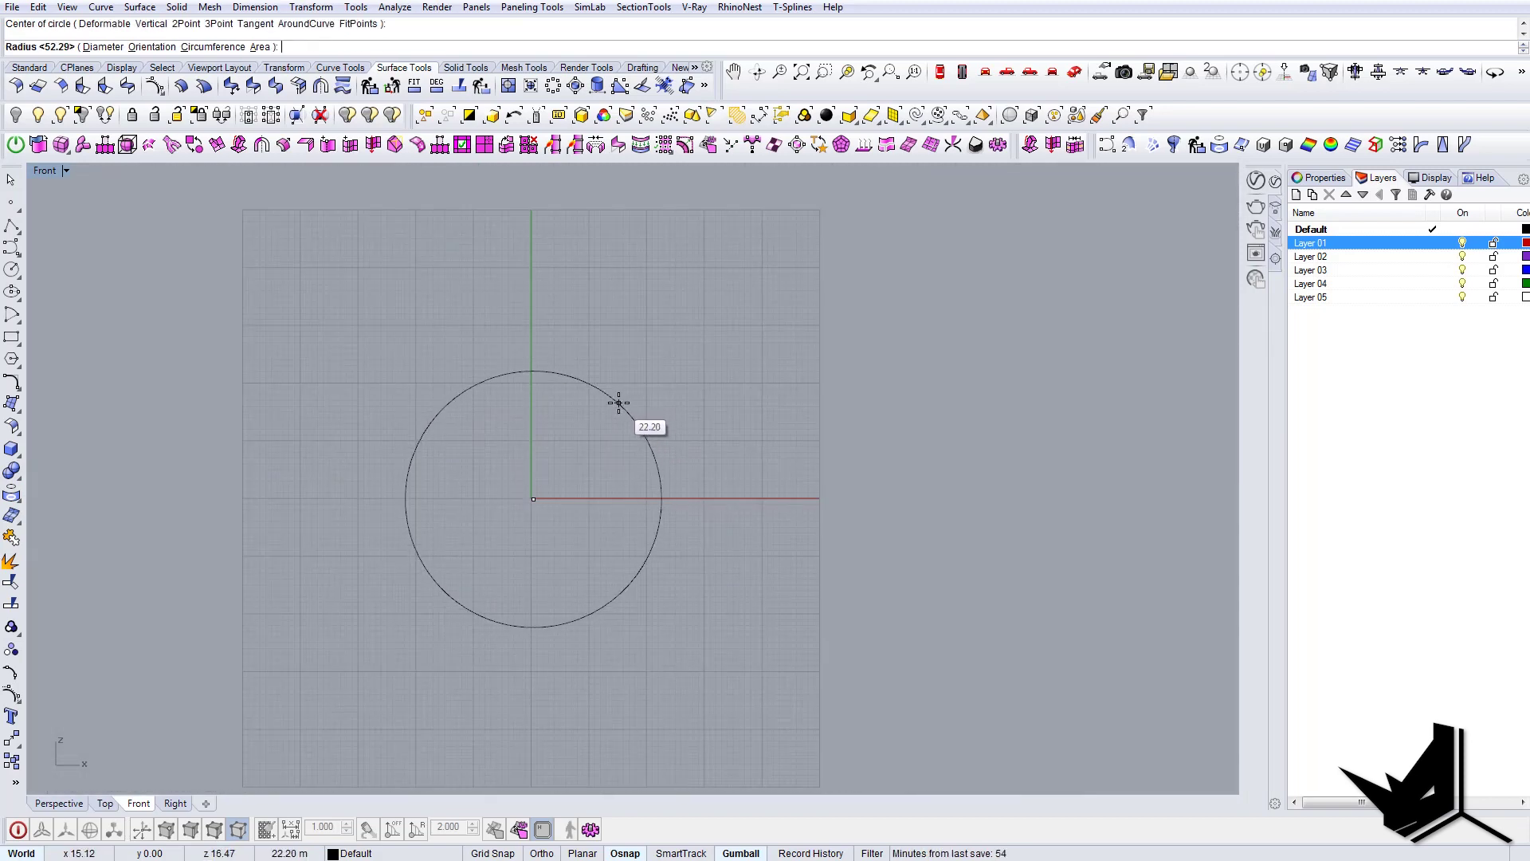
{"action": "type", "text": "25"}
{"action": "key", "text": "Return"}
- Make a slightly larger scaled copy of the circle and shift it down so the gap at the top is narrower
{"action": "right_click_drag", "start_coordinate": [662, 375], "coordinate": [770, 378]}
{"action": "left_click_drag", "start_coordinate": [764, 338], "coordinate": [690, 412]}
{"action": "right_click_drag", "start_coordinate": [690, 412], "coordinate": [715, 389]}
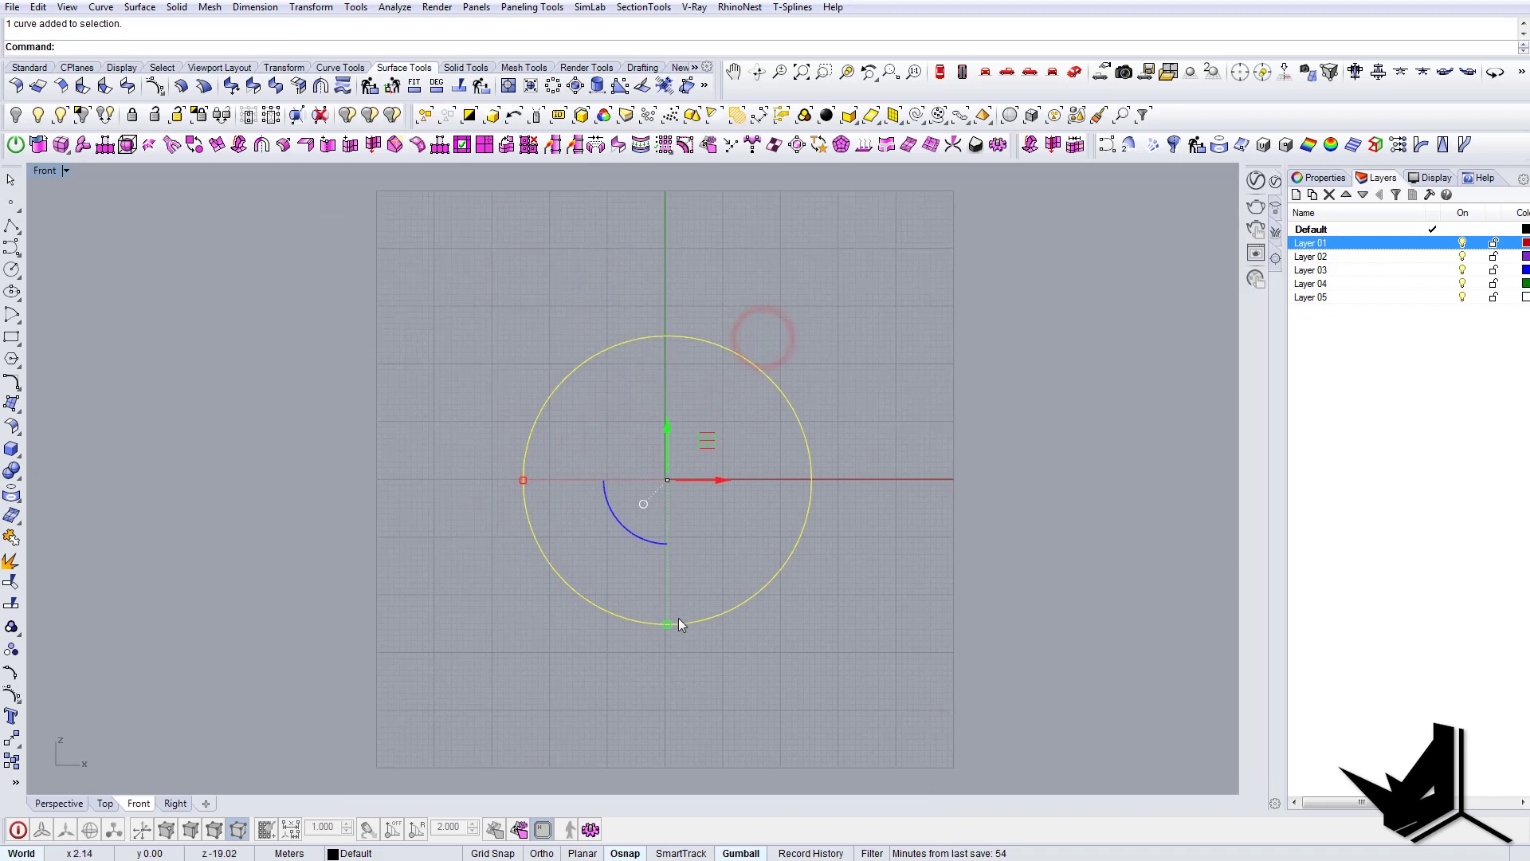
{"action": "left_click_drag", "start_coordinate": [667, 625], "coordinate": [679, 654]}
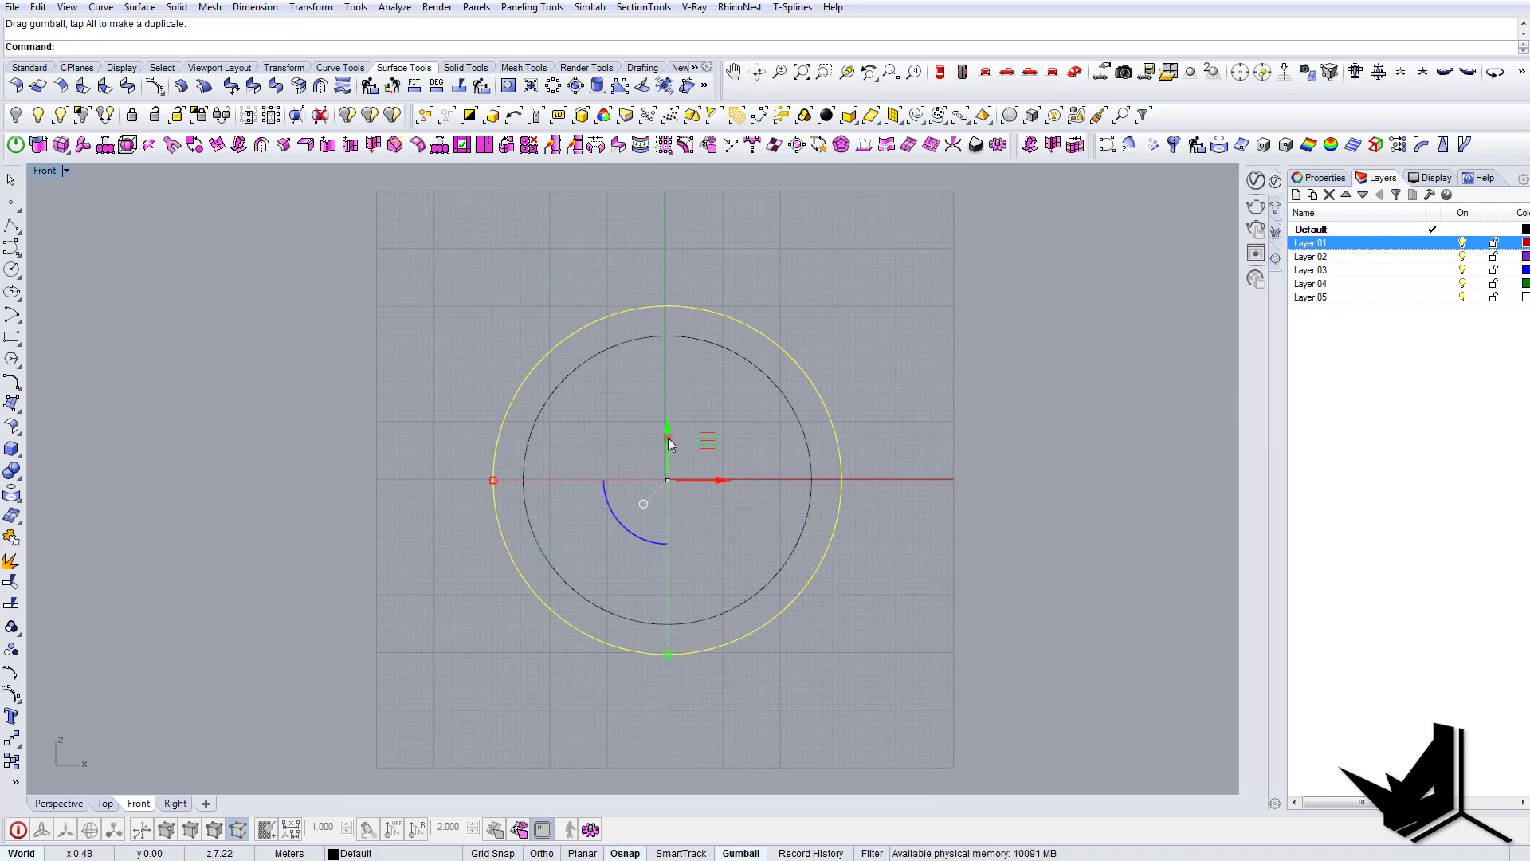
{"action": "left_click_drag", "start_coordinate": [670, 444], "coordinate": [678, 453]}
{"action": "left_click", "coordinate": [873, 419]}
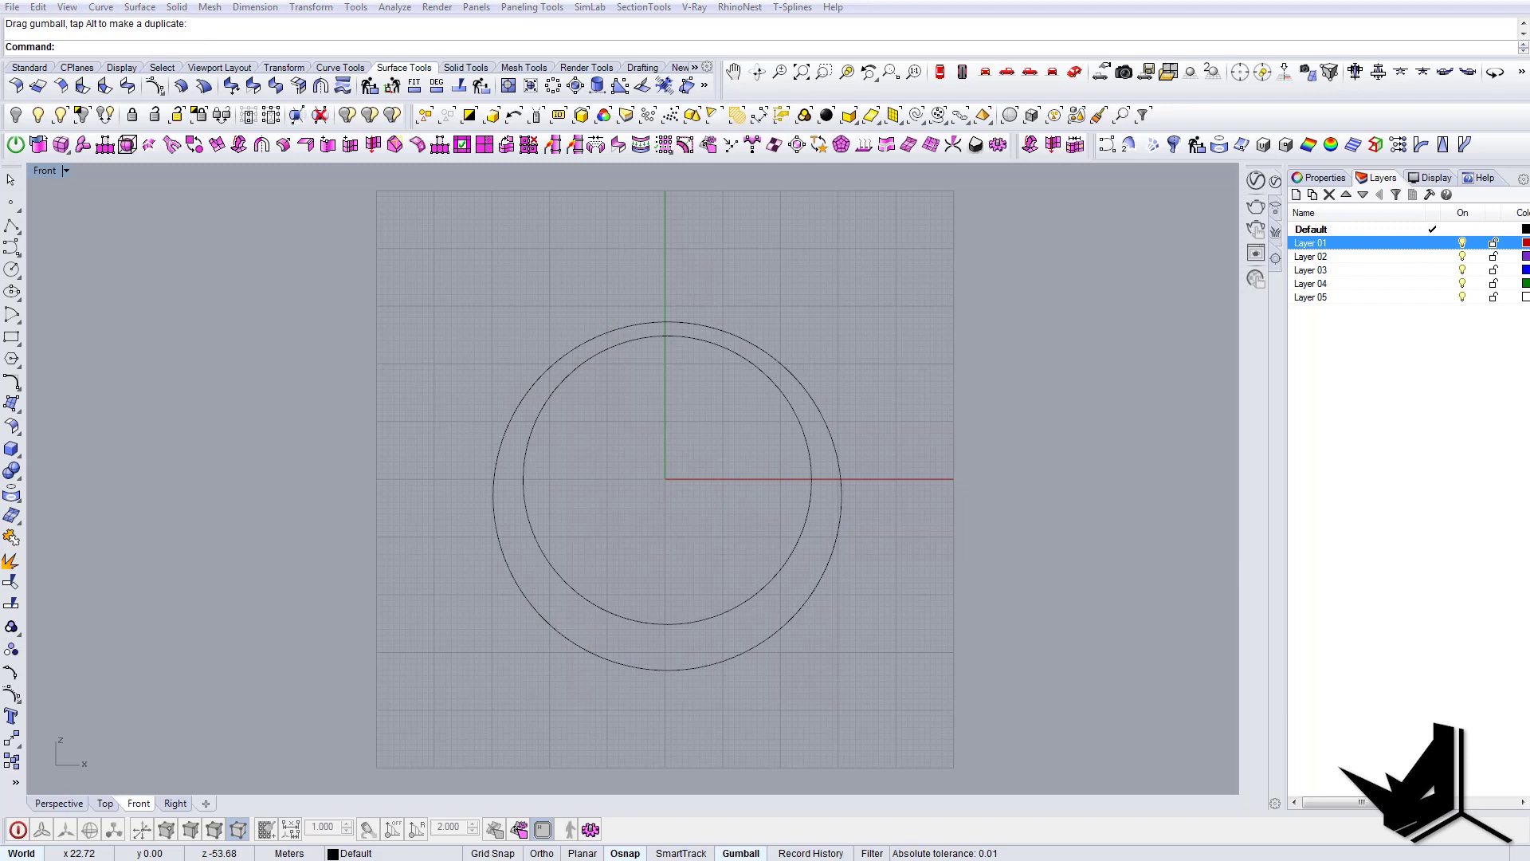
- Compare the two circles with the reference photo of the ring, then return to the Rhino model
{"action": "key", "text": "alt+Tab"}
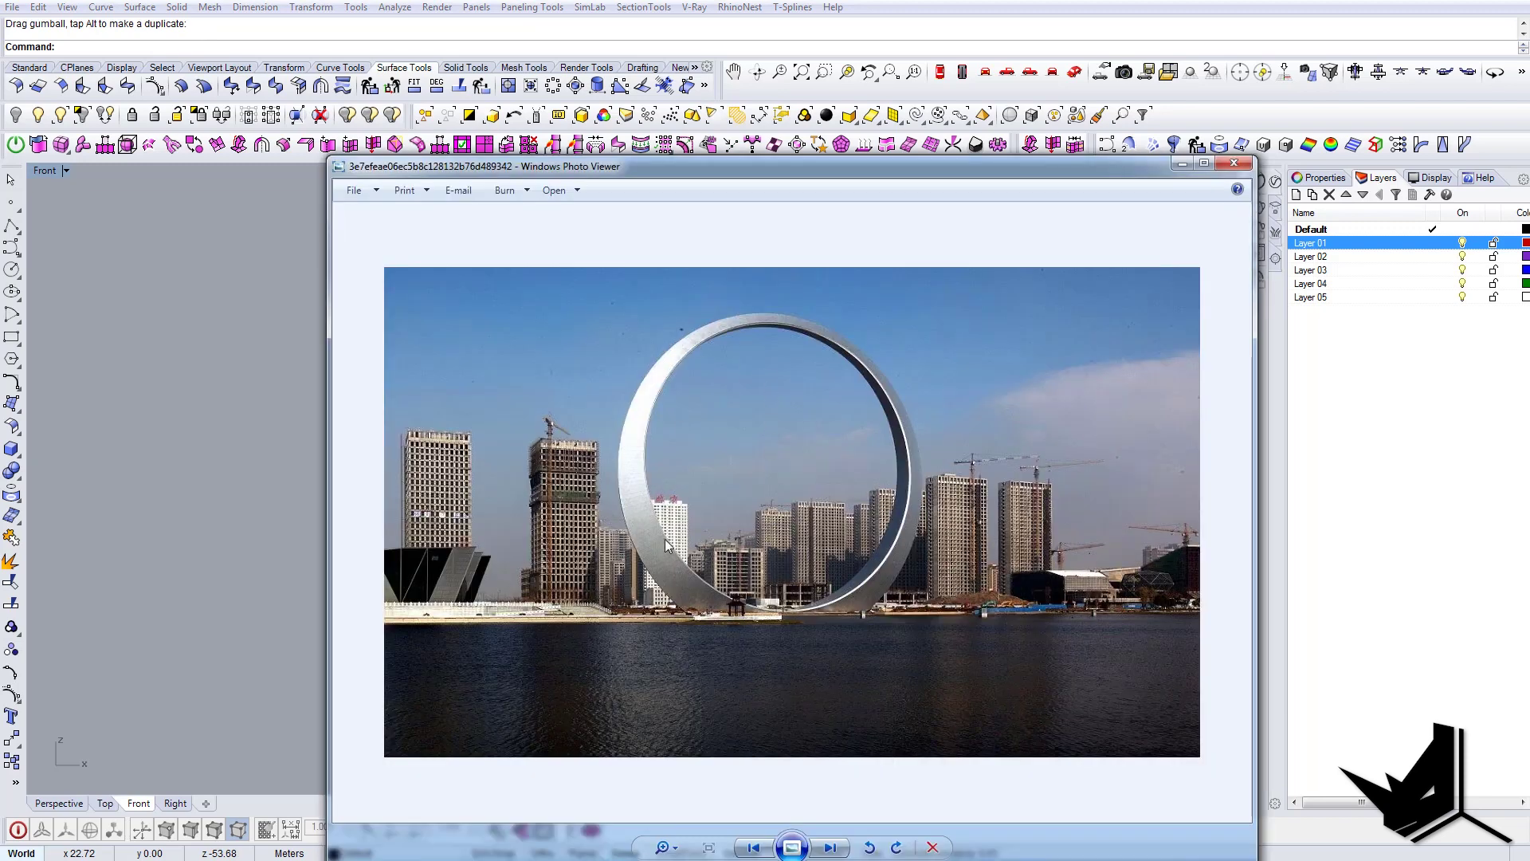
{"action": "left_click_drag", "start_coordinate": [749, 175], "coordinate": [1199, 188]}
{"action": "key", "text": "super+Down"}
{"action": "right_click_drag", "start_coordinate": [780, 428], "coordinate": [742, 461]}
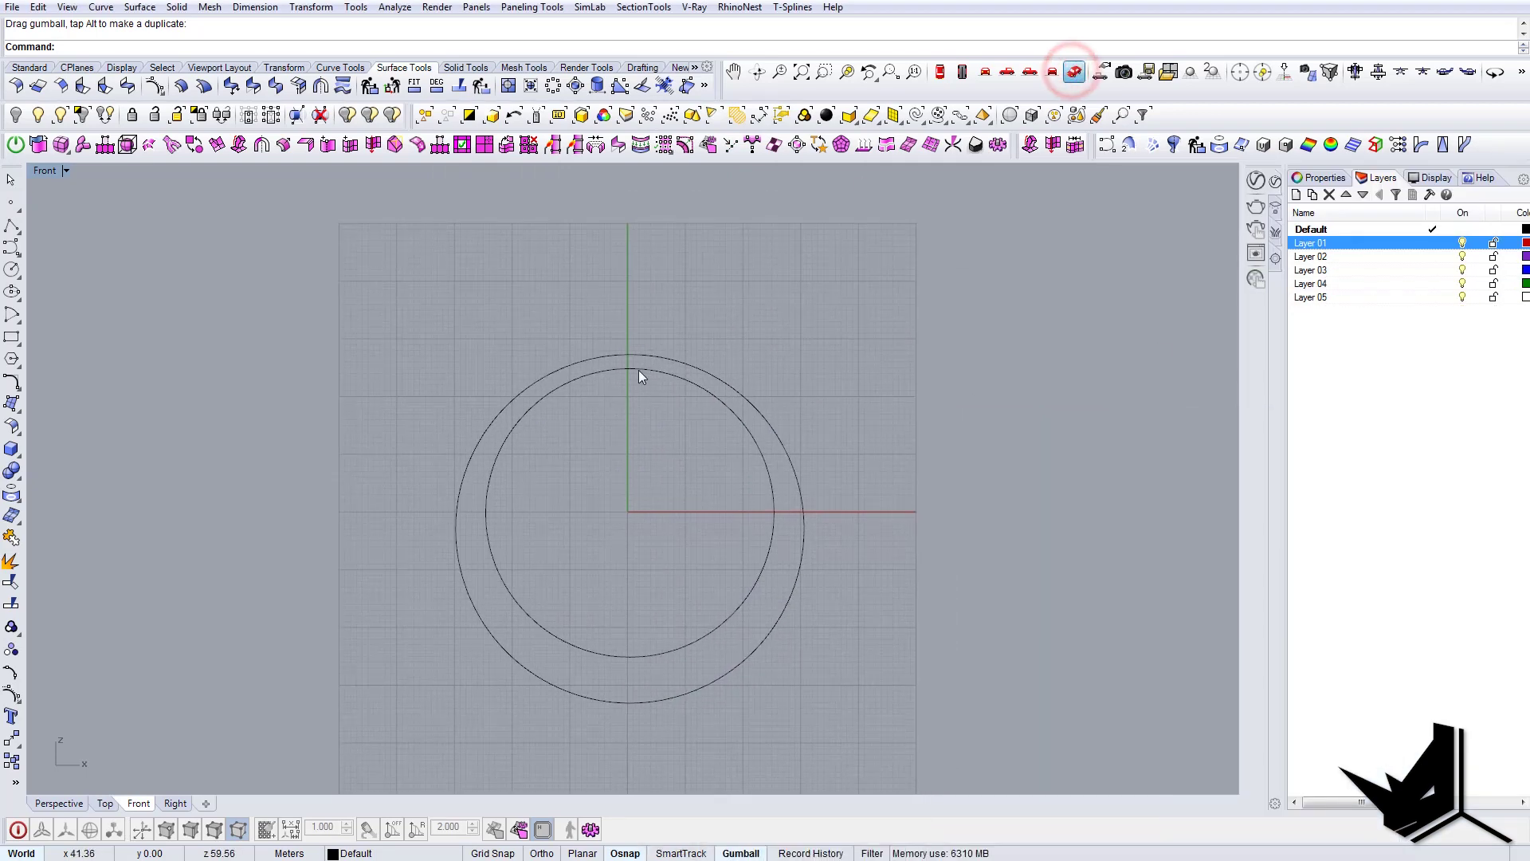
- Change the Front viewport to Perspective and set its construction plane to World Top
{"action": "left_click", "coordinate": [64, 171]}
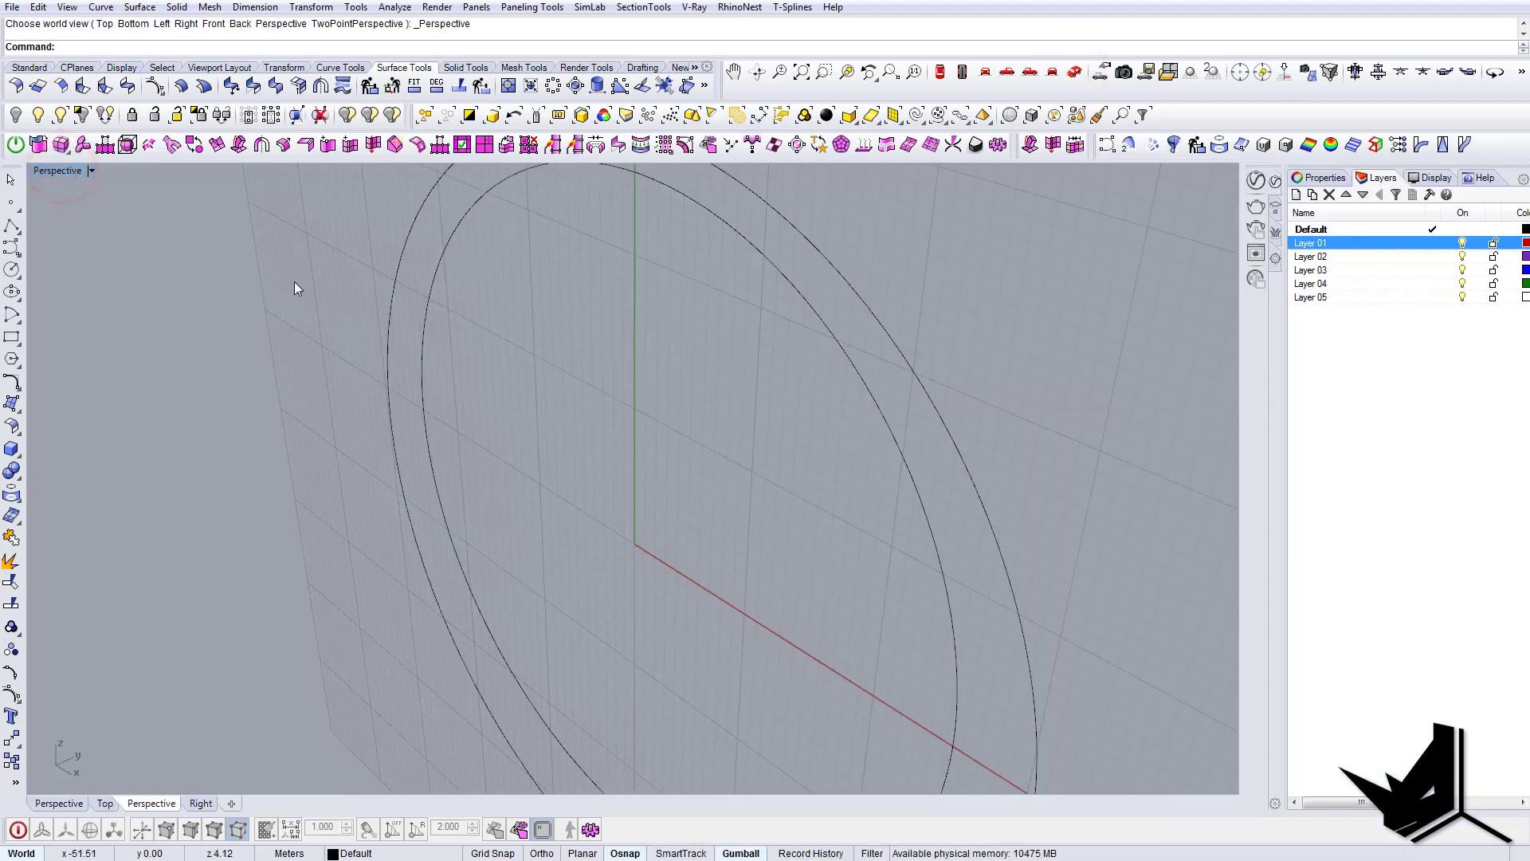
{"action": "left_click", "coordinate": [217, 69]}
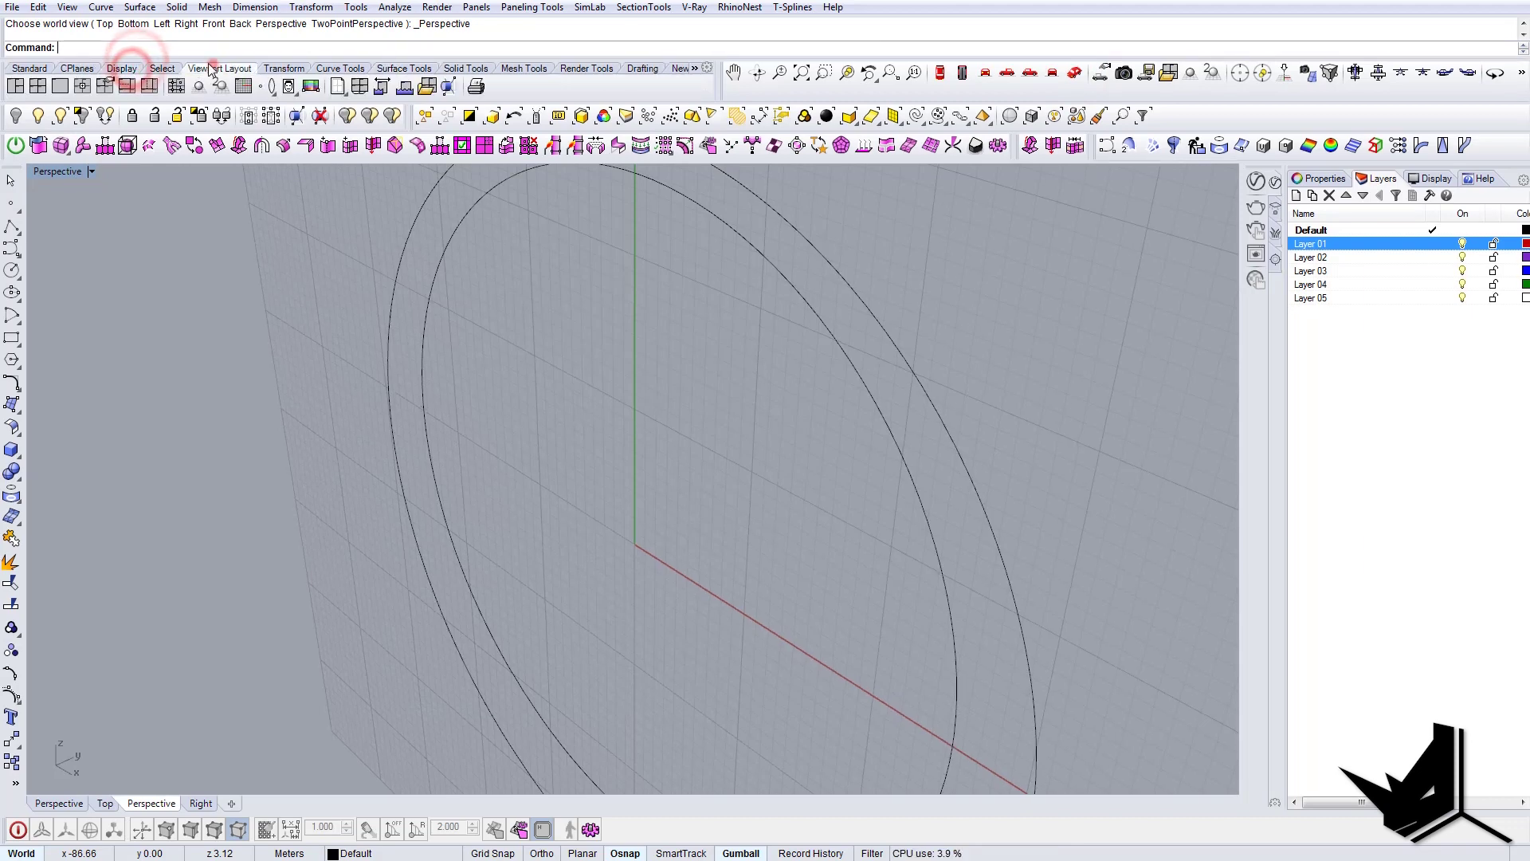
{"action": "left_click", "coordinate": [78, 69]}
{"action": "left_click", "coordinate": [405, 85]}
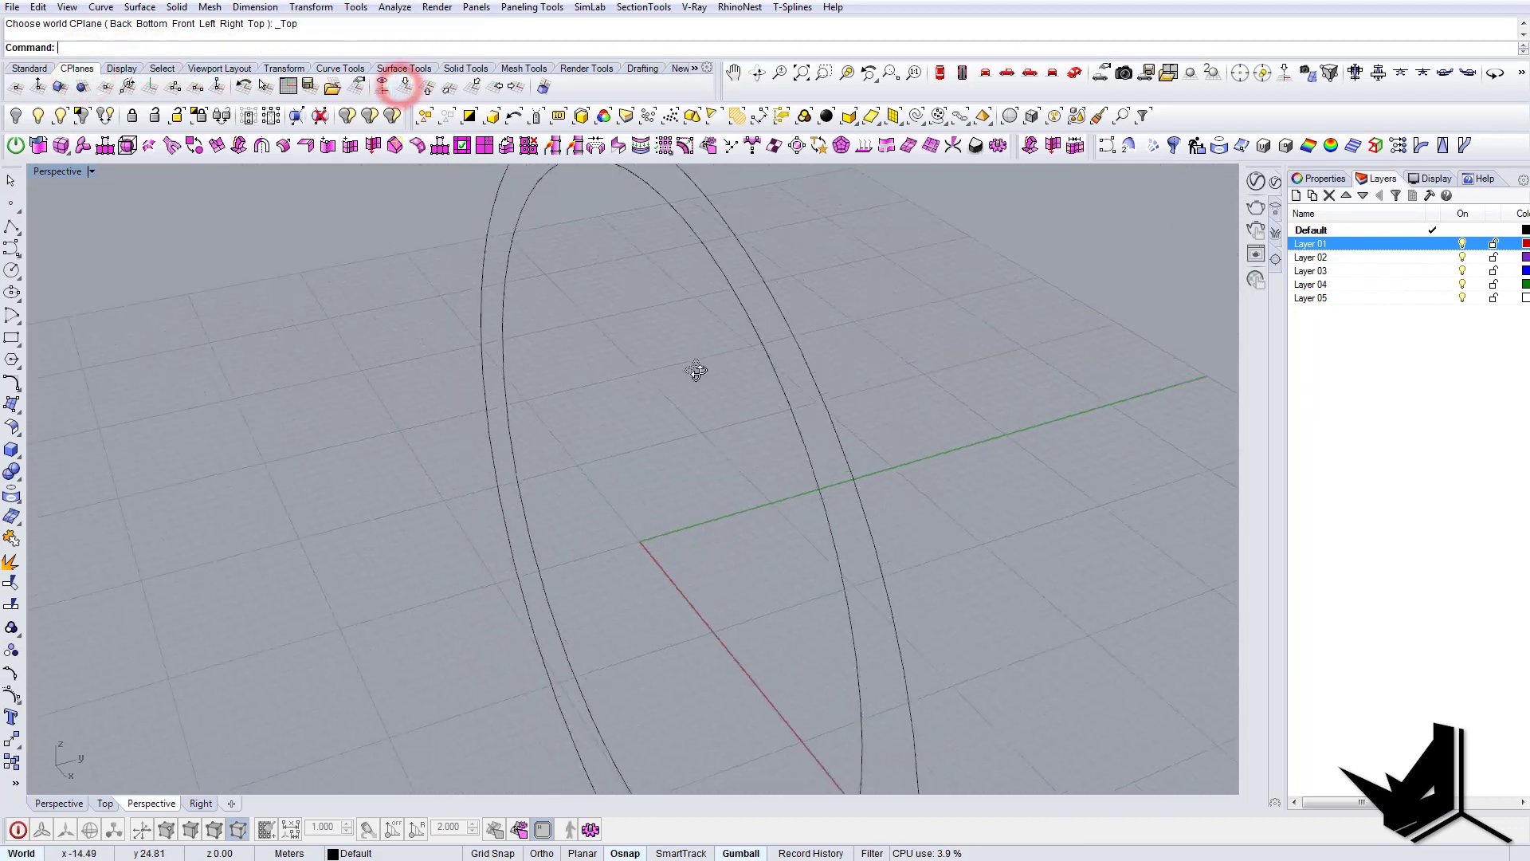
- Move the inner circle a short distance in the negative Y direction, out of the outer circle's plane
{"action": "left_click", "coordinate": [738, 367]}
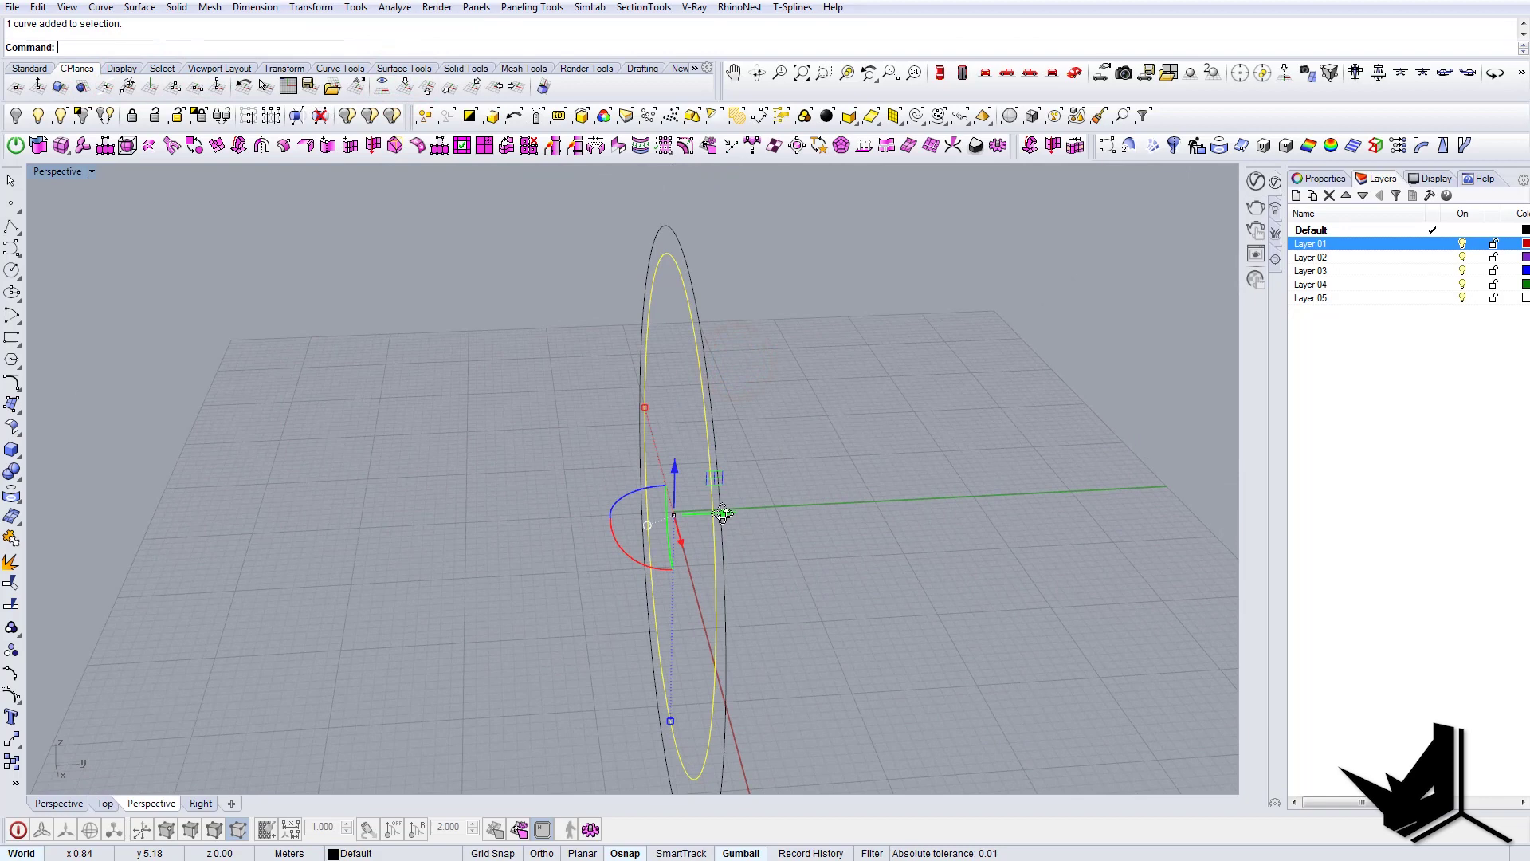
{"action": "left_click_drag", "start_coordinate": [729, 518], "coordinate": [706, 518]}
{"action": "right_click_drag", "start_coordinate": [706, 406], "coordinate": [656, 266]}
{"action": "key", "text": "Escape"}
{"action": "scroll", "coordinate": [656, 266], "scroll_direction": "up", "scroll_amount": 6}
{"action": "left_click", "coordinate": [659, 259]}
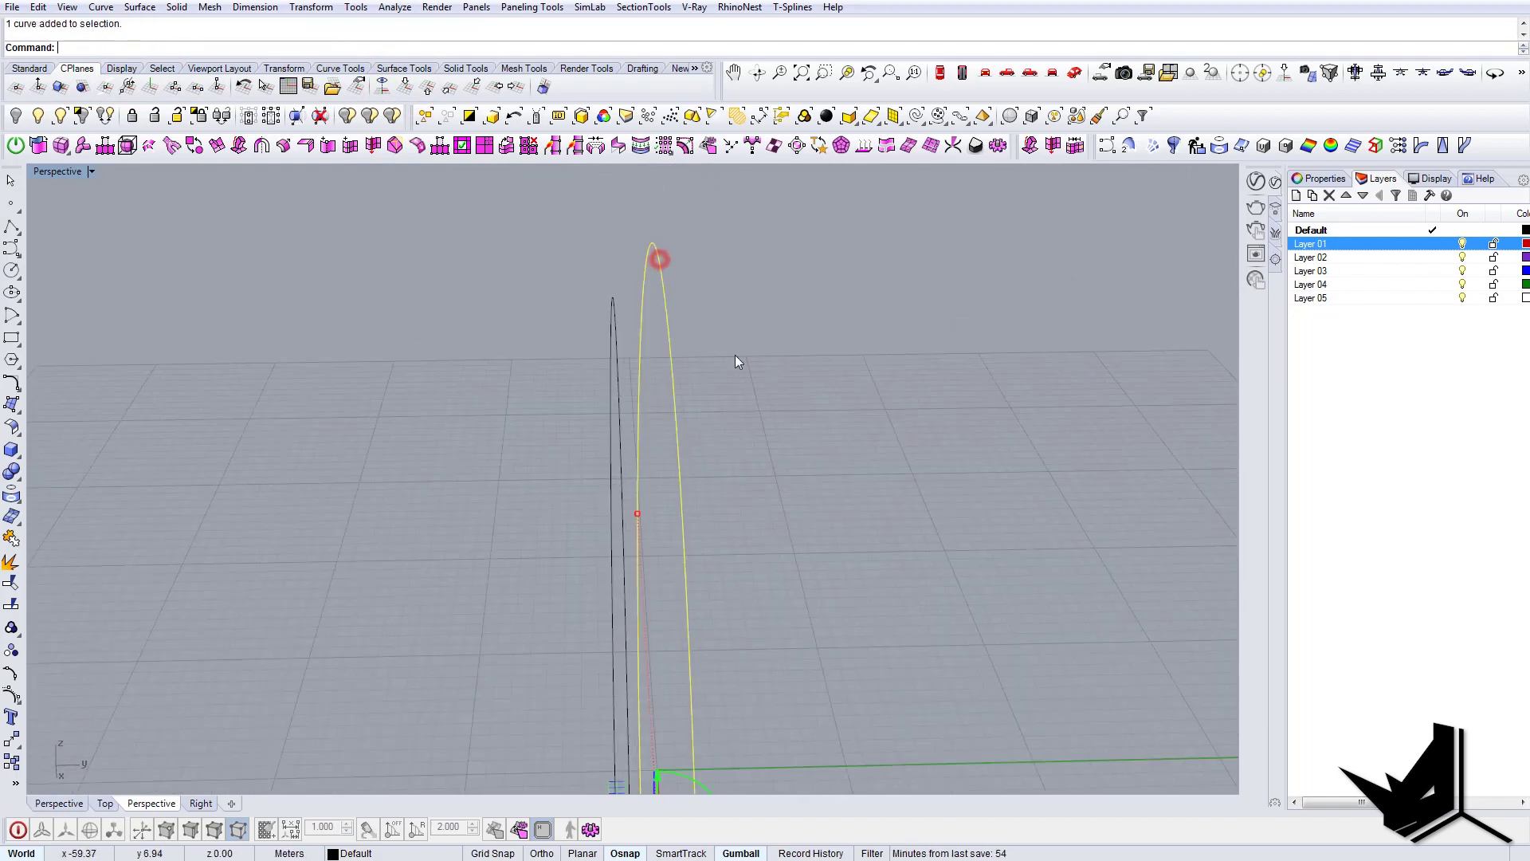
{"action": "right_click_drag", "start_coordinate": [735, 356], "coordinate": [599, 586]}
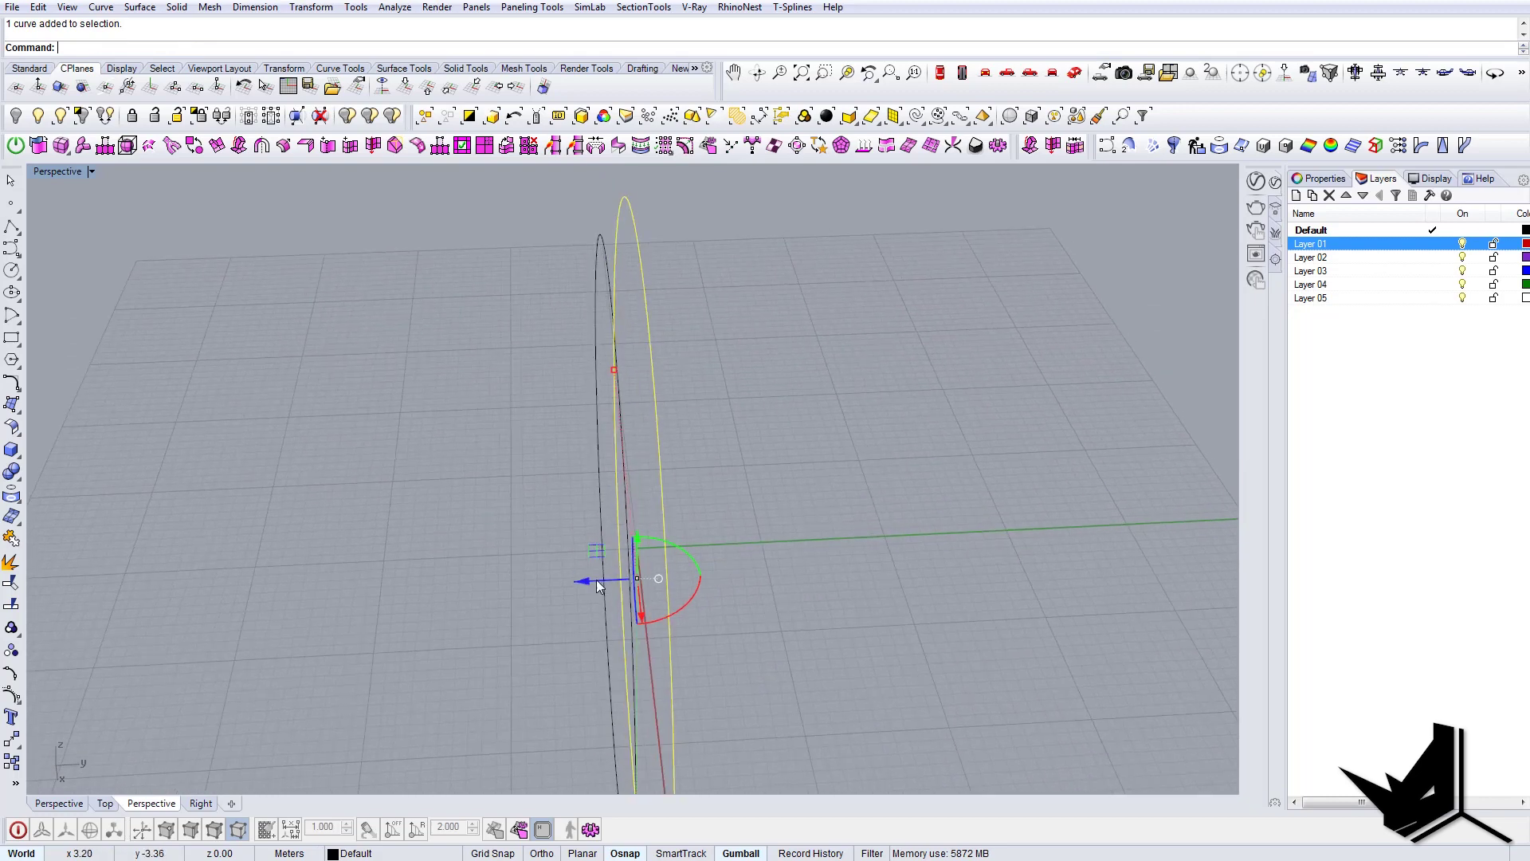
{"action": "left_click_drag", "start_coordinate": [591, 585], "coordinate": [594, 578]}
{"action": "key", "text": "Escape"}
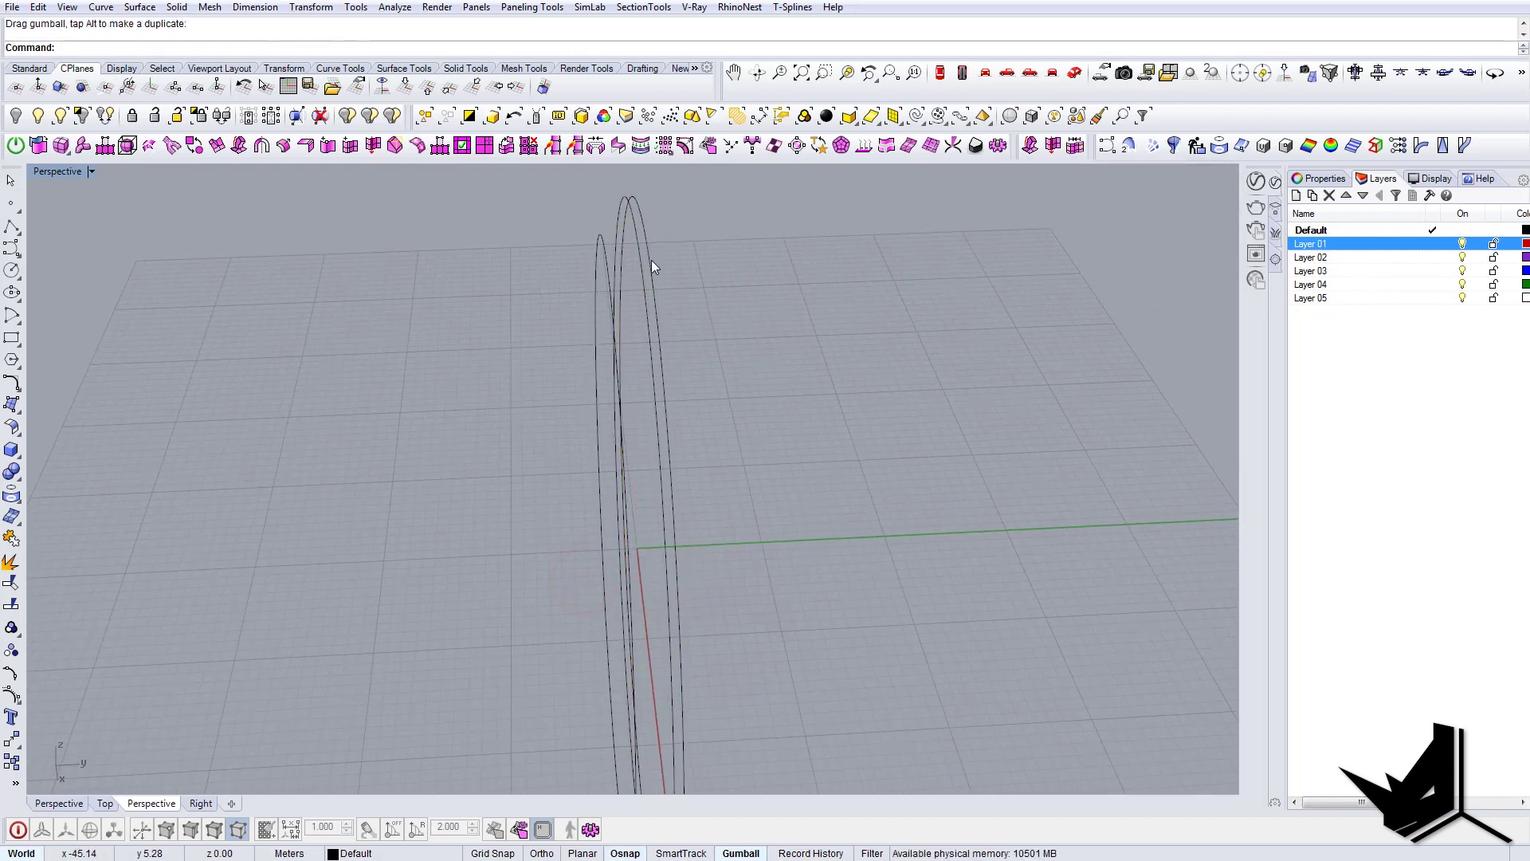
{"action": "left_click", "coordinate": [638, 220]}
{"action": "key", "text": "Delete"}
- Extrude the outer circle slightly away from the inner circle into a narrow band and switch the viewport to shaded display
{"action": "scroll", "coordinate": [631, 238], "scroll_direction": "up", "scroll_amount": 3}
{"action": "left_click_drag", "start_coordinate": [659, 225], "coordinate": [627, 217]}
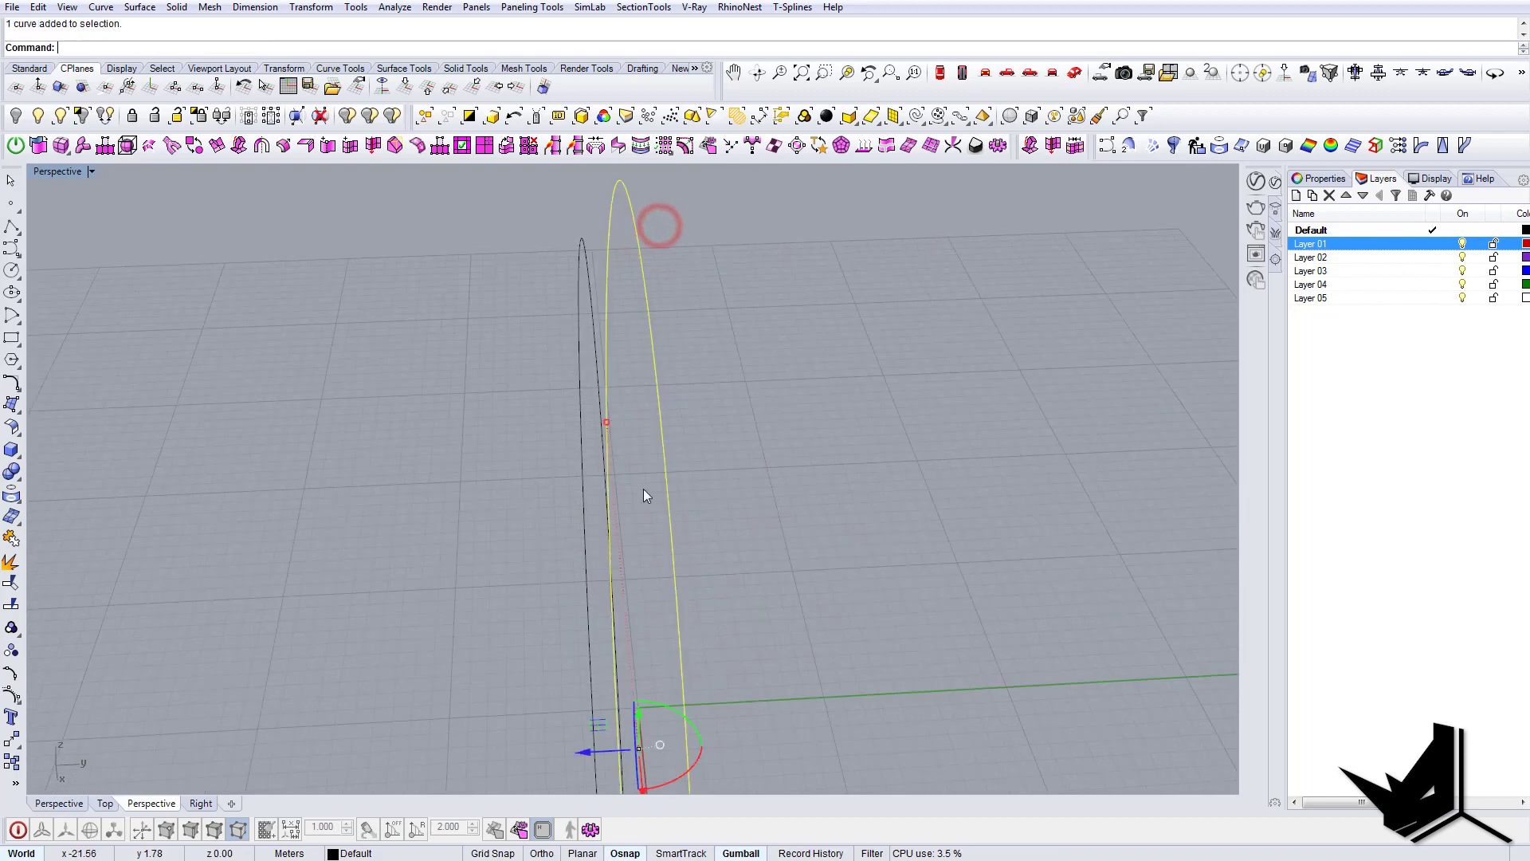
{"action": "right_click_drag", "start_coordinate": [646, 495], "coordinate": [634, 586]}
{"action": "left_click_drag", "start_coordinate": [597, 585], "coordinate": [604, 586], "text": "ctrl"}
{"action": "key", "text": "Escape"}
{"action": "right_click_drag", "start_coordinate": [621, 431], "coordinate": [652, 418]}
{"action": "type", "text": "s"}
{"action": "key", "text": "Return"}
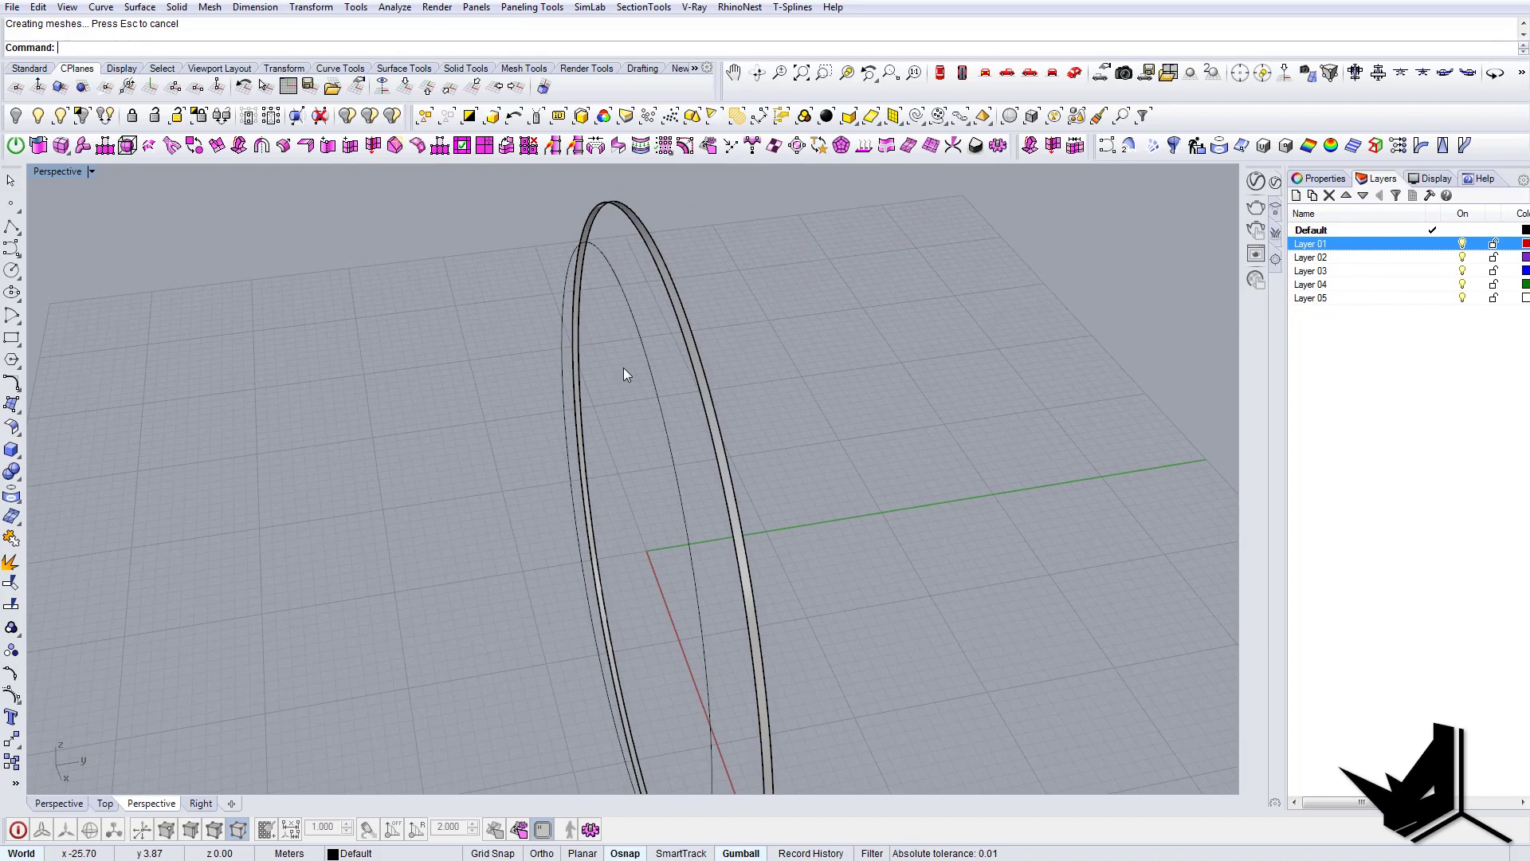
{"action": "right_click_drag", "start_coordinate": [623, 367], "coordinate": [1044, 319]}
{"action": "right_click_drag", "start_coordinate": [610, 335], "coordinate": [646, 335]}
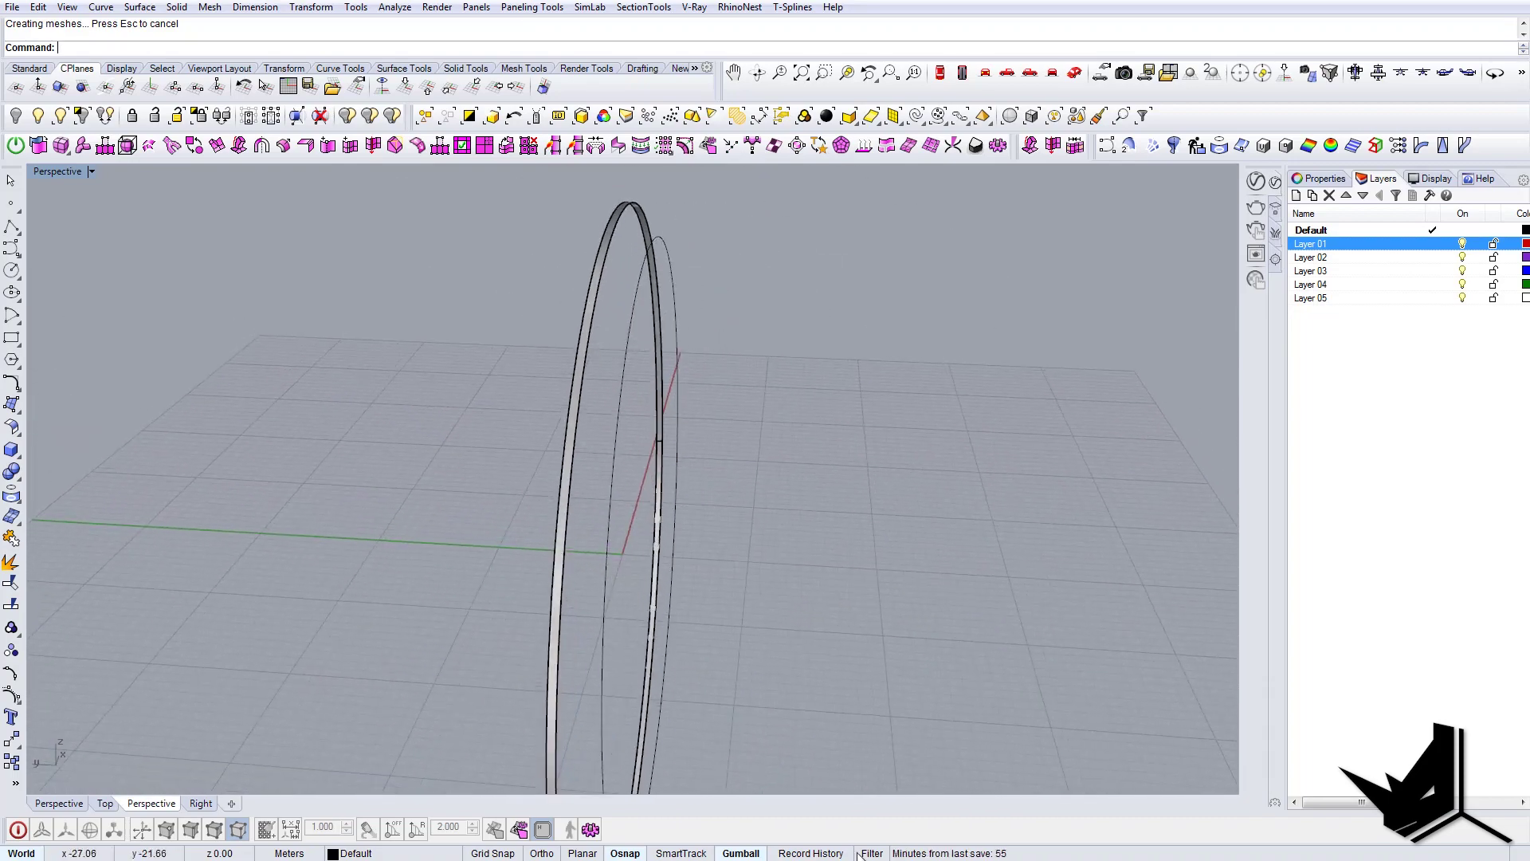
{"action": "right_click_drag", "start_coordinate": [762, 416], "coordinate": [827, 488]}
{"action": "scroll", "coordinate": [696, 574], "scroll_direction": "up", "scroll_amount": 3}
{"action": "type", "text": "line"}
{"action": "key", "text": "Return"}
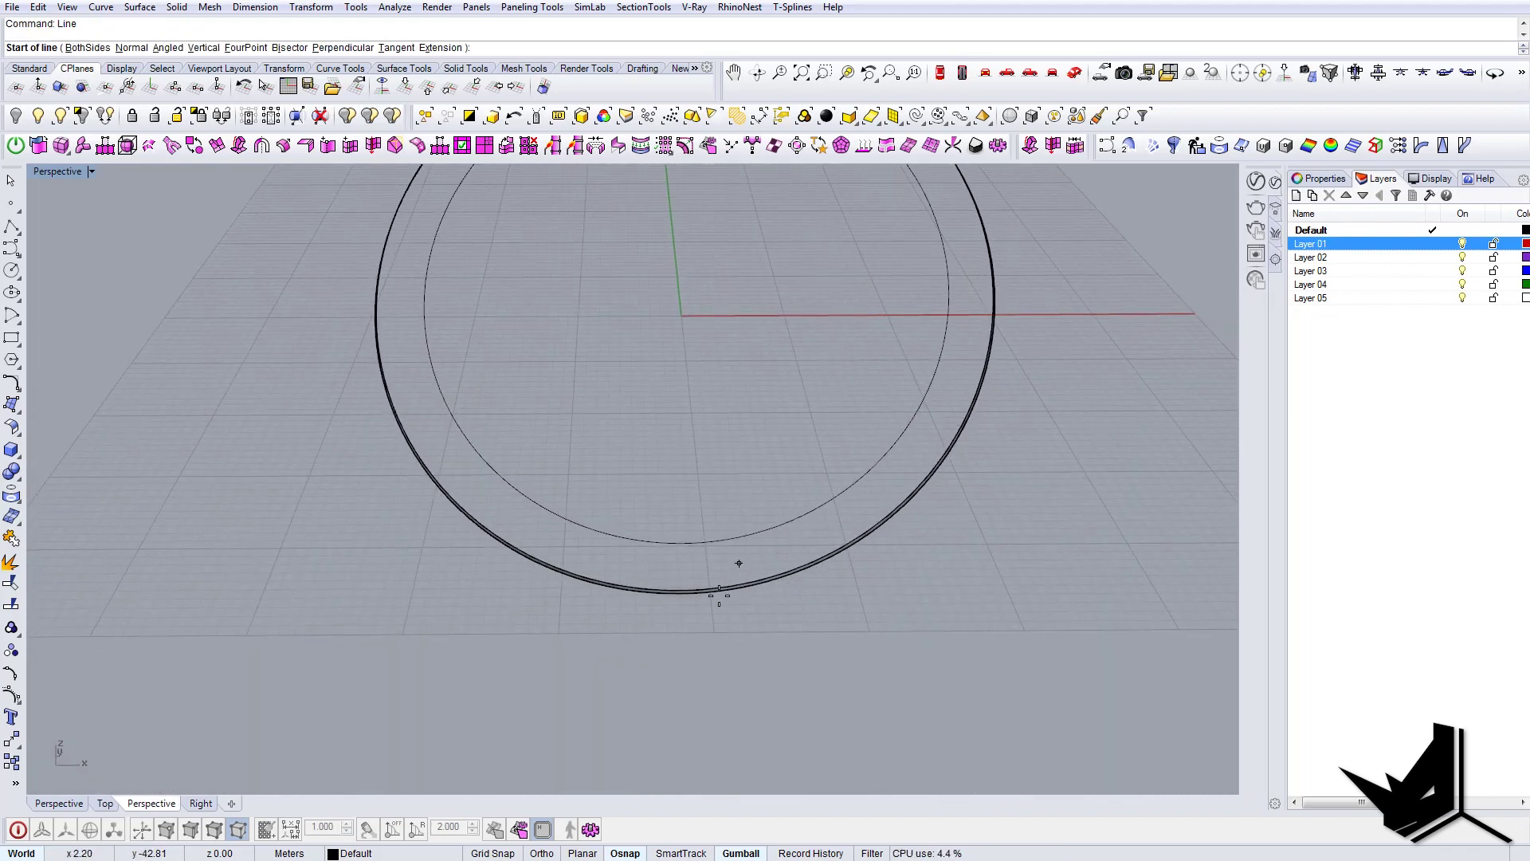
{"action": "scroll", "coordinate": [686, 590], "scroll_direction": "up", "scroll_amount": 2}
{"action": "mouse_move", "coordinate": [677, 406]}
{"action": "right_mouse_down"}
{"action": "mouse_move", "coordinate": [567, 399]}
{"action": "mouse_move", "coordinate": [649, 417]}
{"action": "right_mouse_up"}
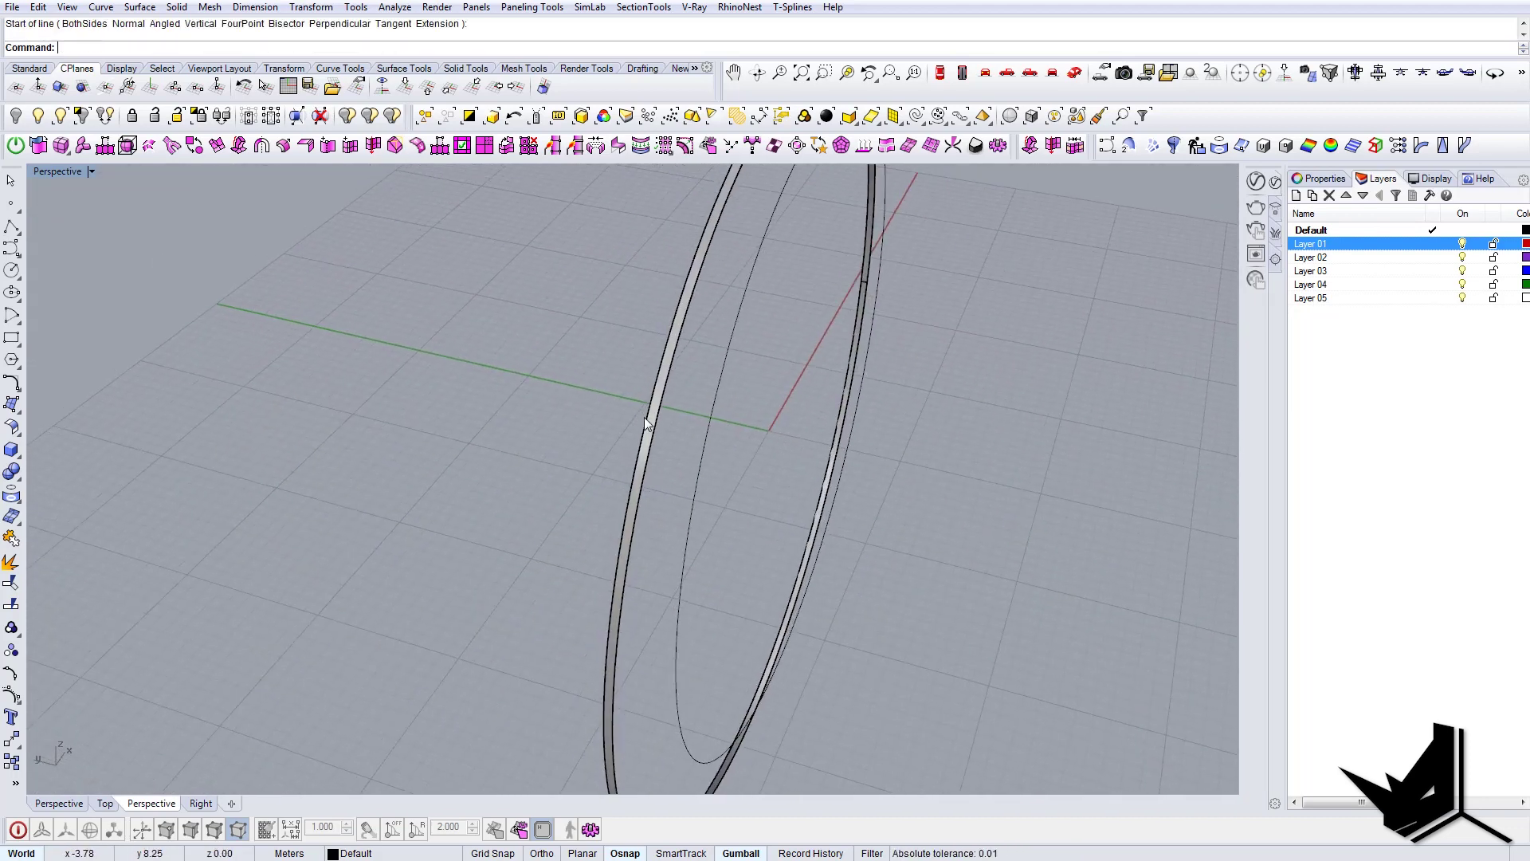
{"action": "key", "text": "Escape"}
- Hide the extruded band and draw a line from the bottom of the outer circle to the bottom of the inner circle
{"action": "left_click", "coordinate": [644, 418]}
{"action": "left_click", "coordinate": [15, 116]}
{"action": "right_click_drag", "start_coordinate": [941, 486], "coordinate": [738, 591]}
{"action": "type", "text": "line"}
{"action": "key", "text": "Return"}
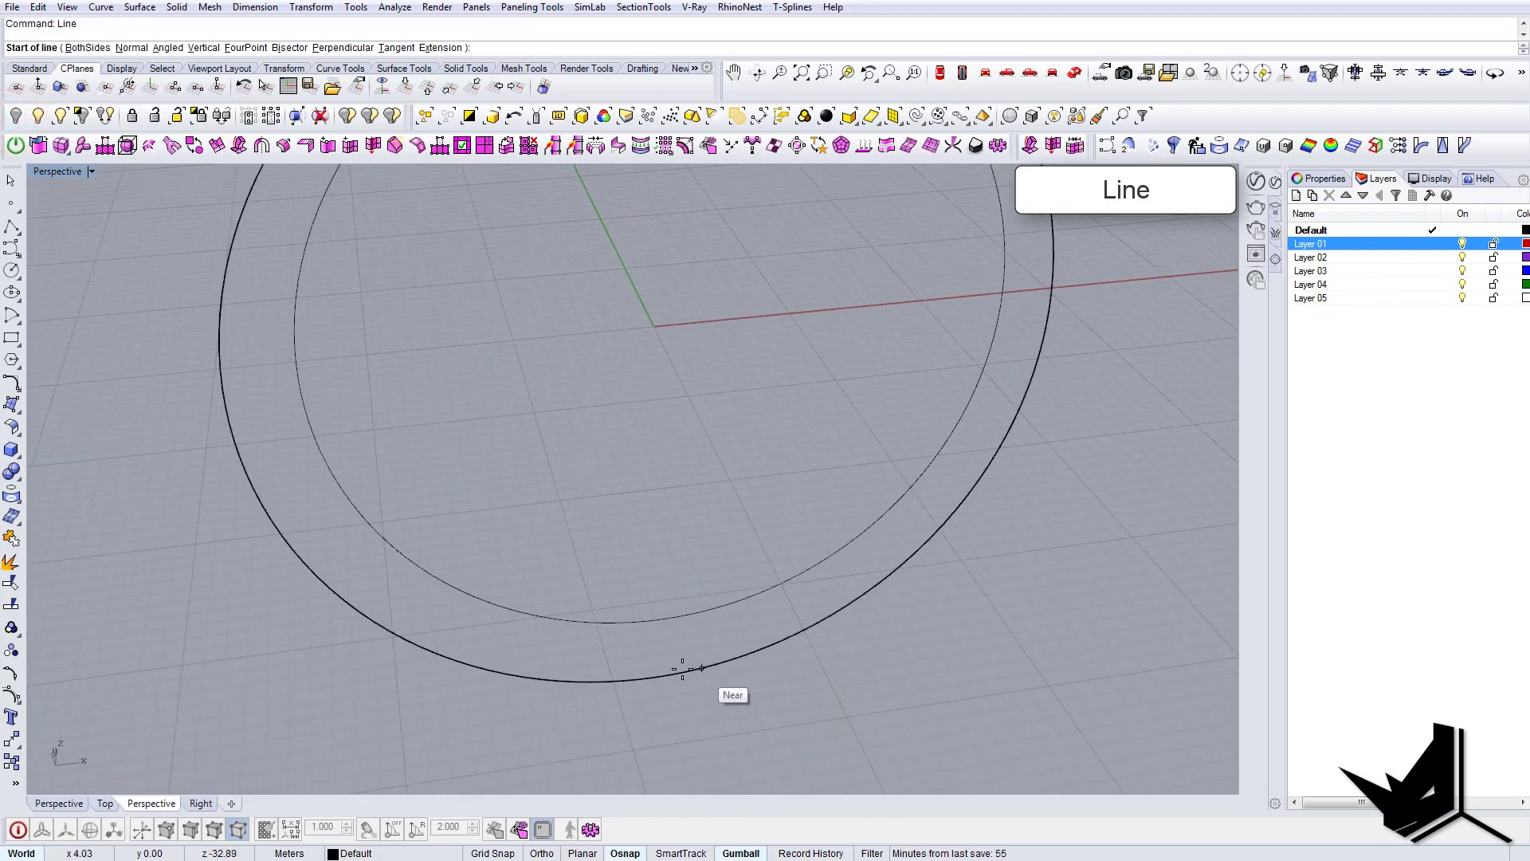
{"action": "left_click", "coordinate": [655, 677]}
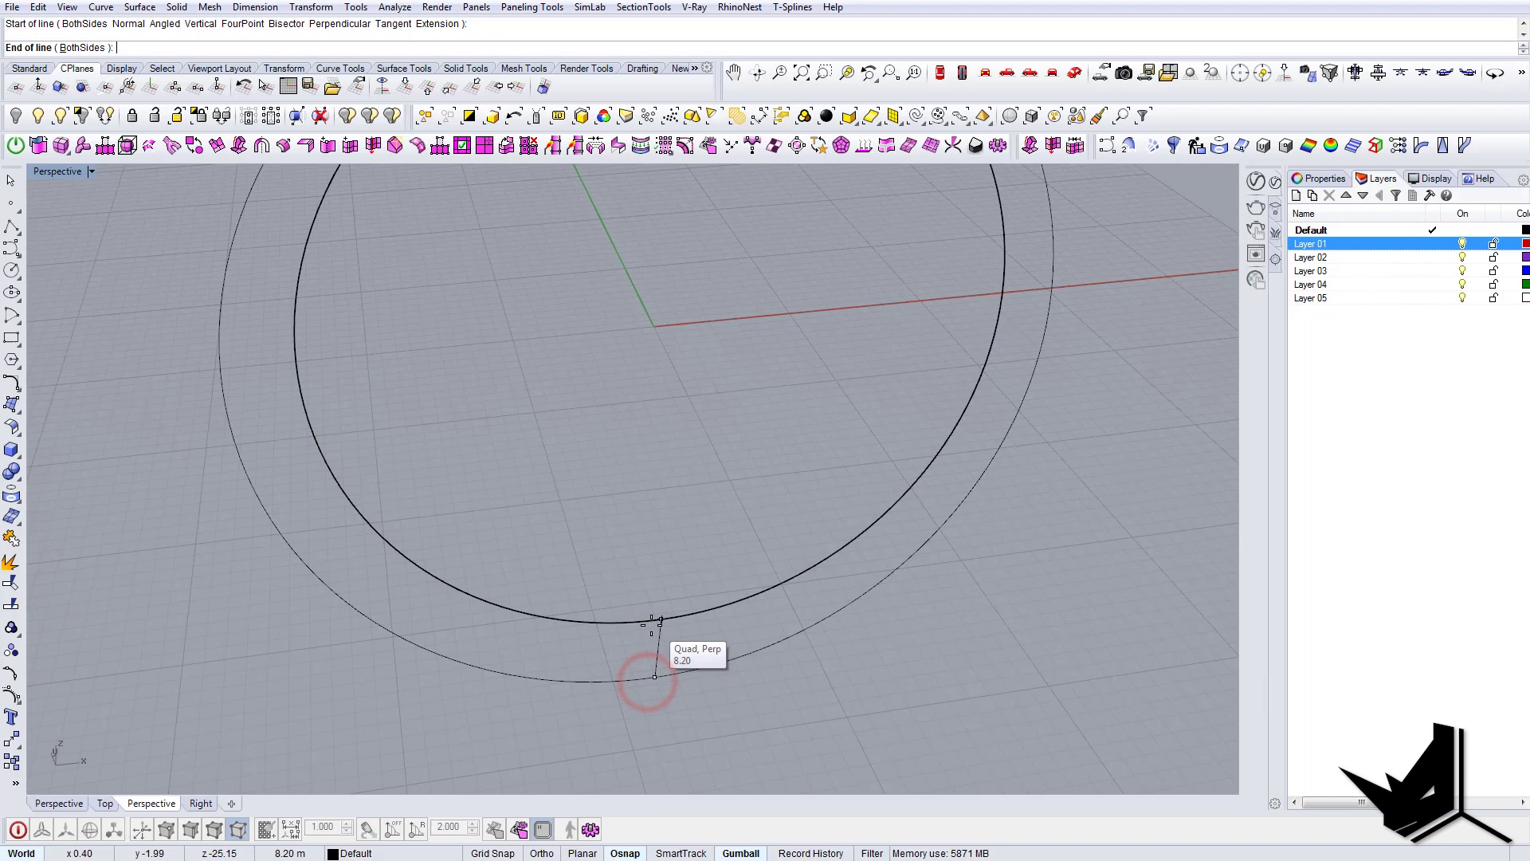
{"action": "left_click", "coordinate": [657, 620]}
- Create a ring surface with Sweep2, using the two circles as rails and the connecting line as the cross section
{"action": "scroll", "coordinate": [662, 618], "scroll_direction": "down", "scroll_amount": 5}
{"action": "type", "text": "sweep2"}
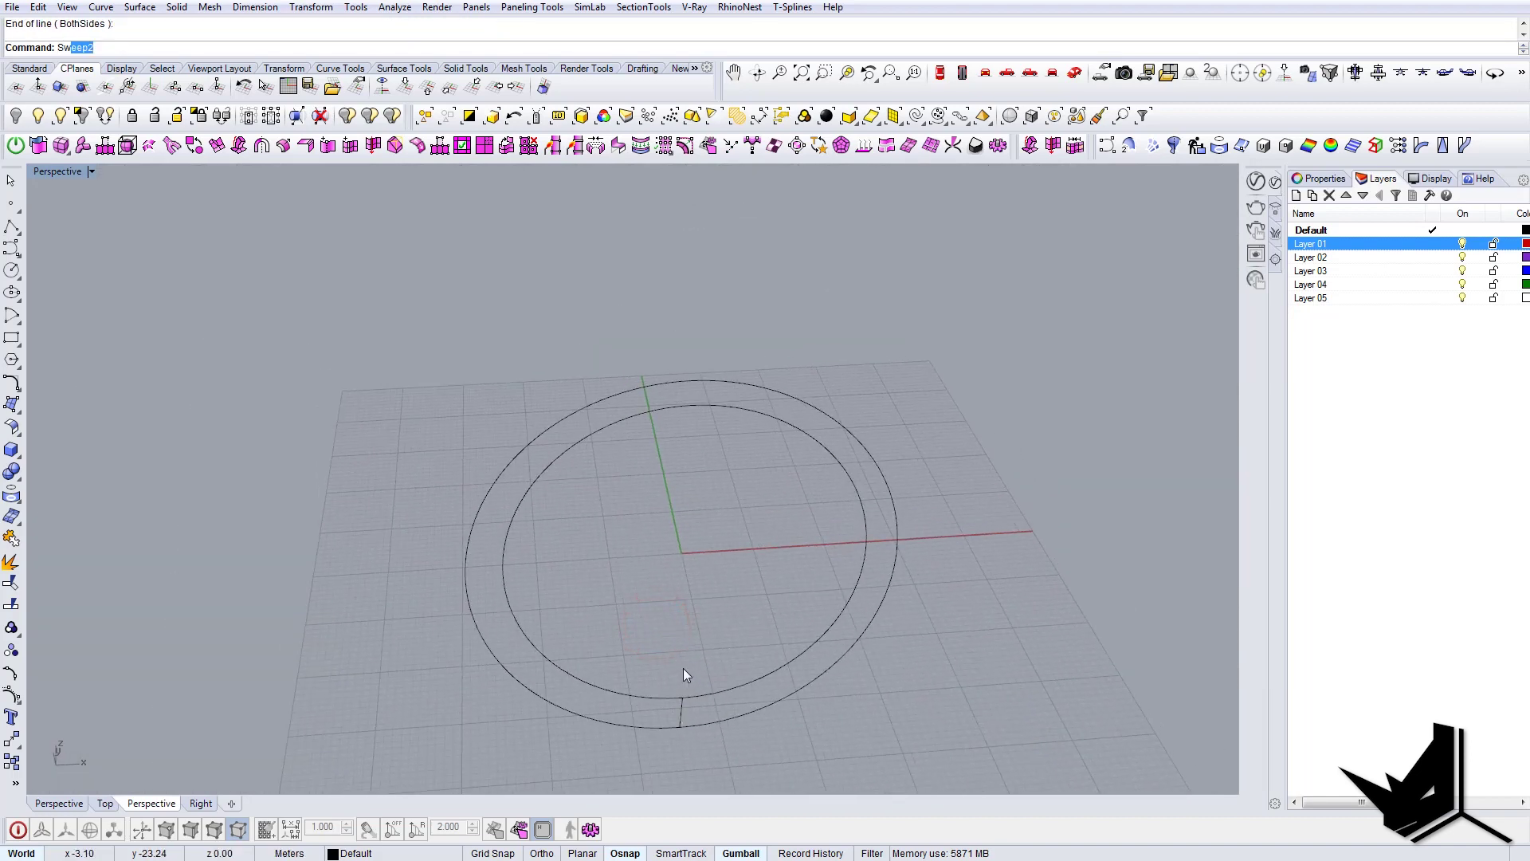
{"action": "key", "text": "Return"}
{"action": "left_click", "coordinate": [717, 695]}
{"action": "left_click", "coordinate": [719, 716]}
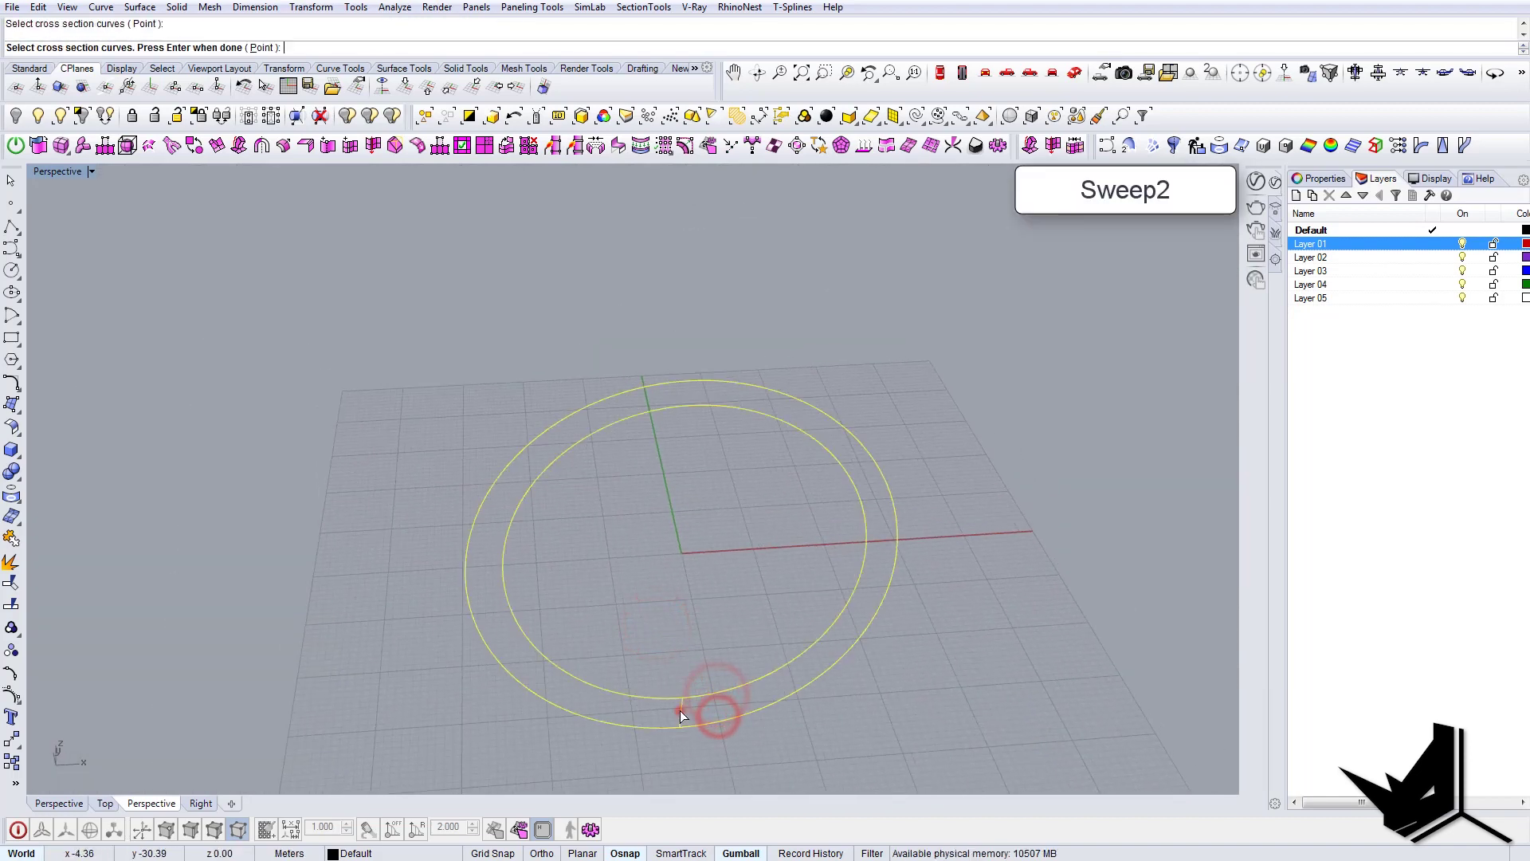
{"action": "left_click", "coordinate": [681, 710]}
{"action": "key", "text": "Return"}
{"action": "key", "text": "Return"}
{"action": "right_click_drag", "start_coordinate": [691, 686], "coordinate": [802, 464]}
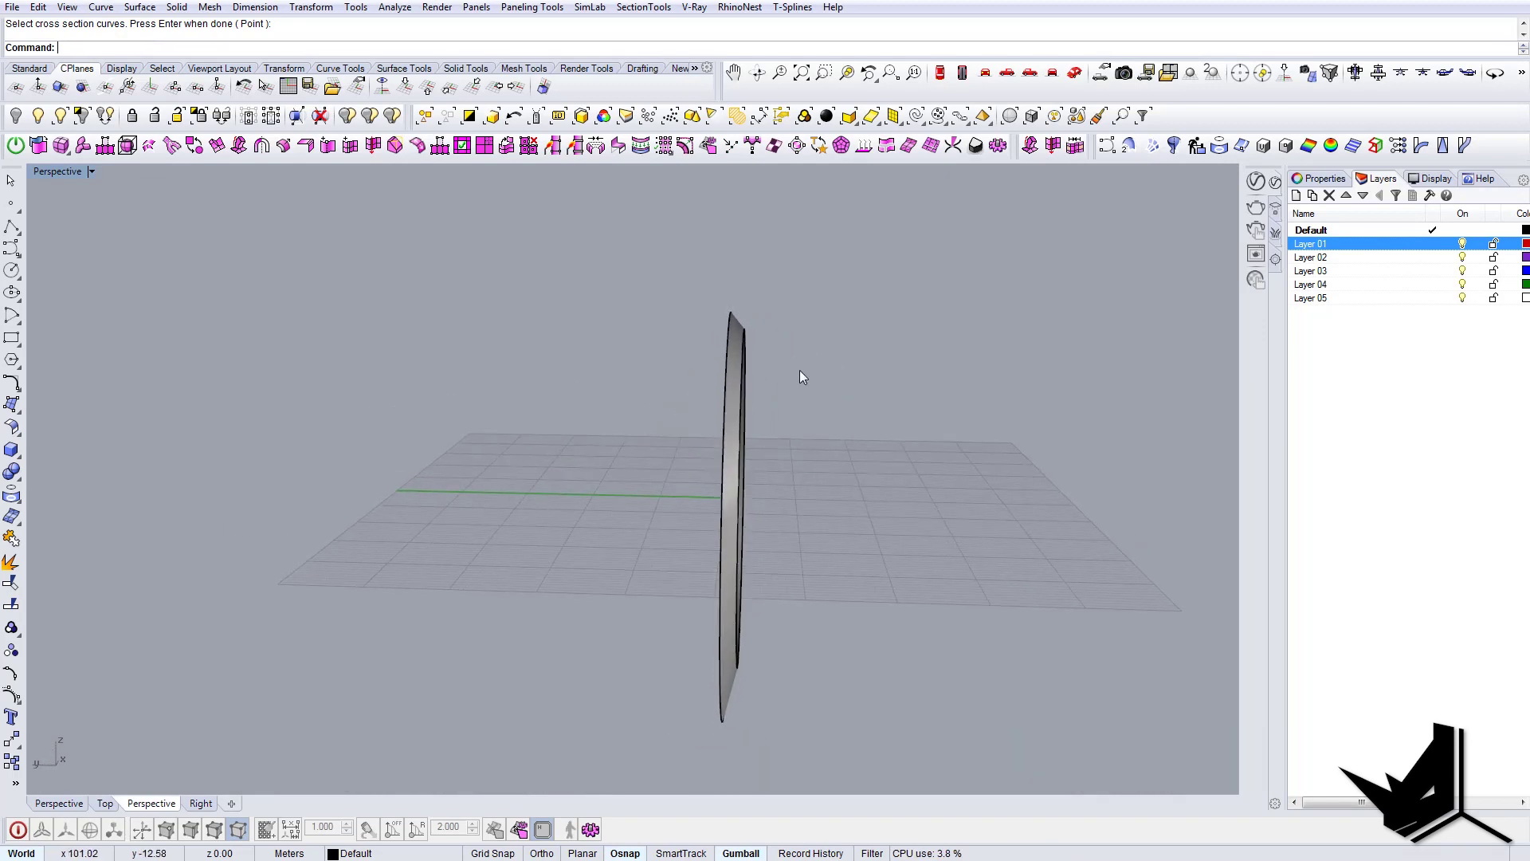
{"action": "right_click_drag", "start_coordinate": [803, 376], "coordinate": [702, 395]}
{"action": "left_click", "coordinate": [569, 467]}
{"action": "key", "text": "Escape"}
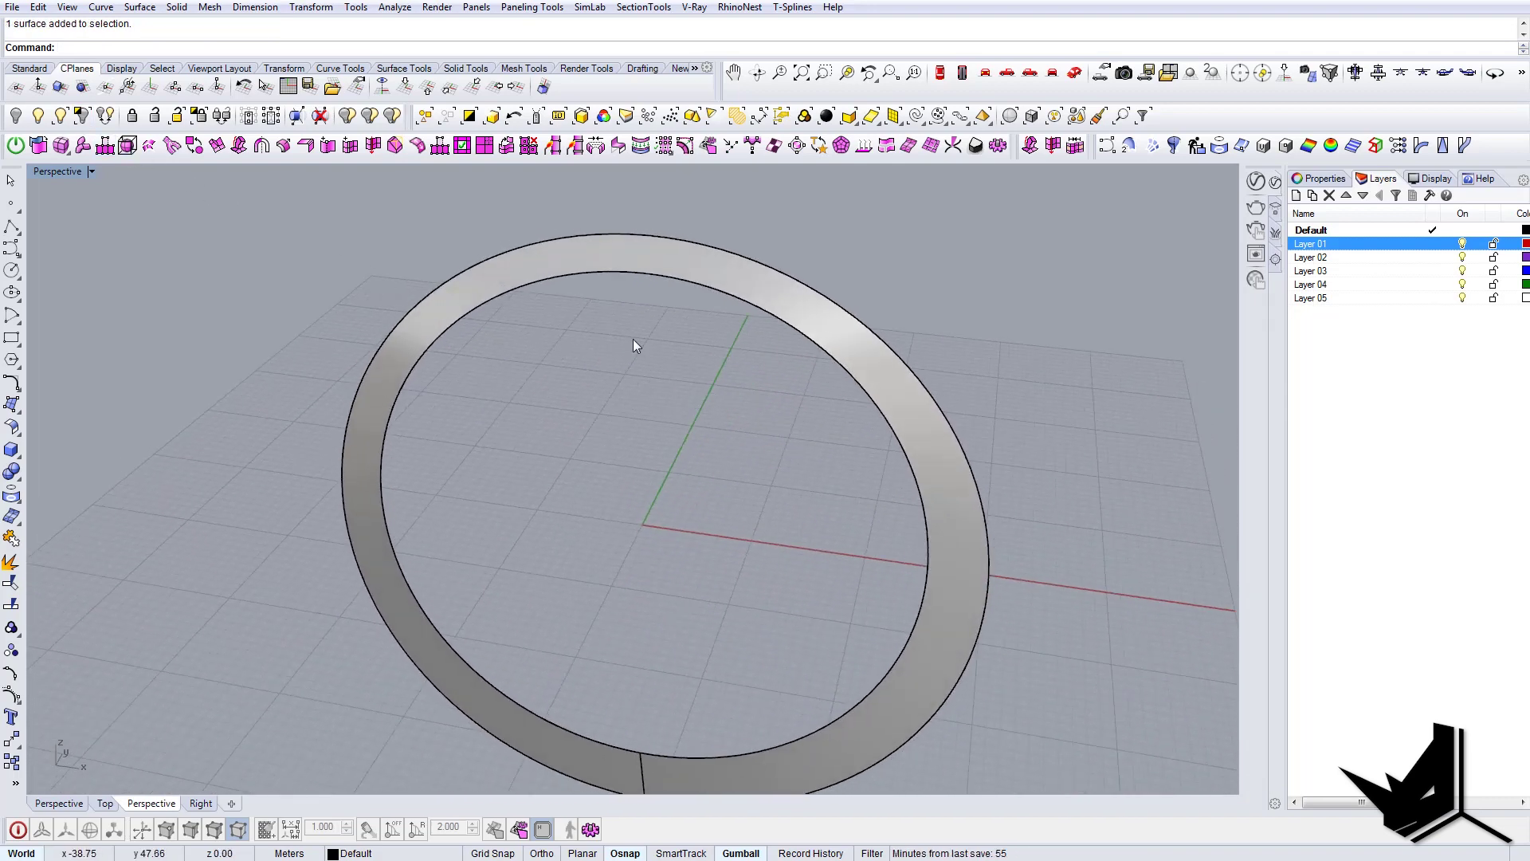
- Launch Grasshopper for the panelling of the ring surface
{"action": "right_click_drag", "start_coordinate": [633, 339], "coordinate": [669, 352]}
{"action": "type", "text": "Grasshopper"}
{"action": "key", "text": "Return"}
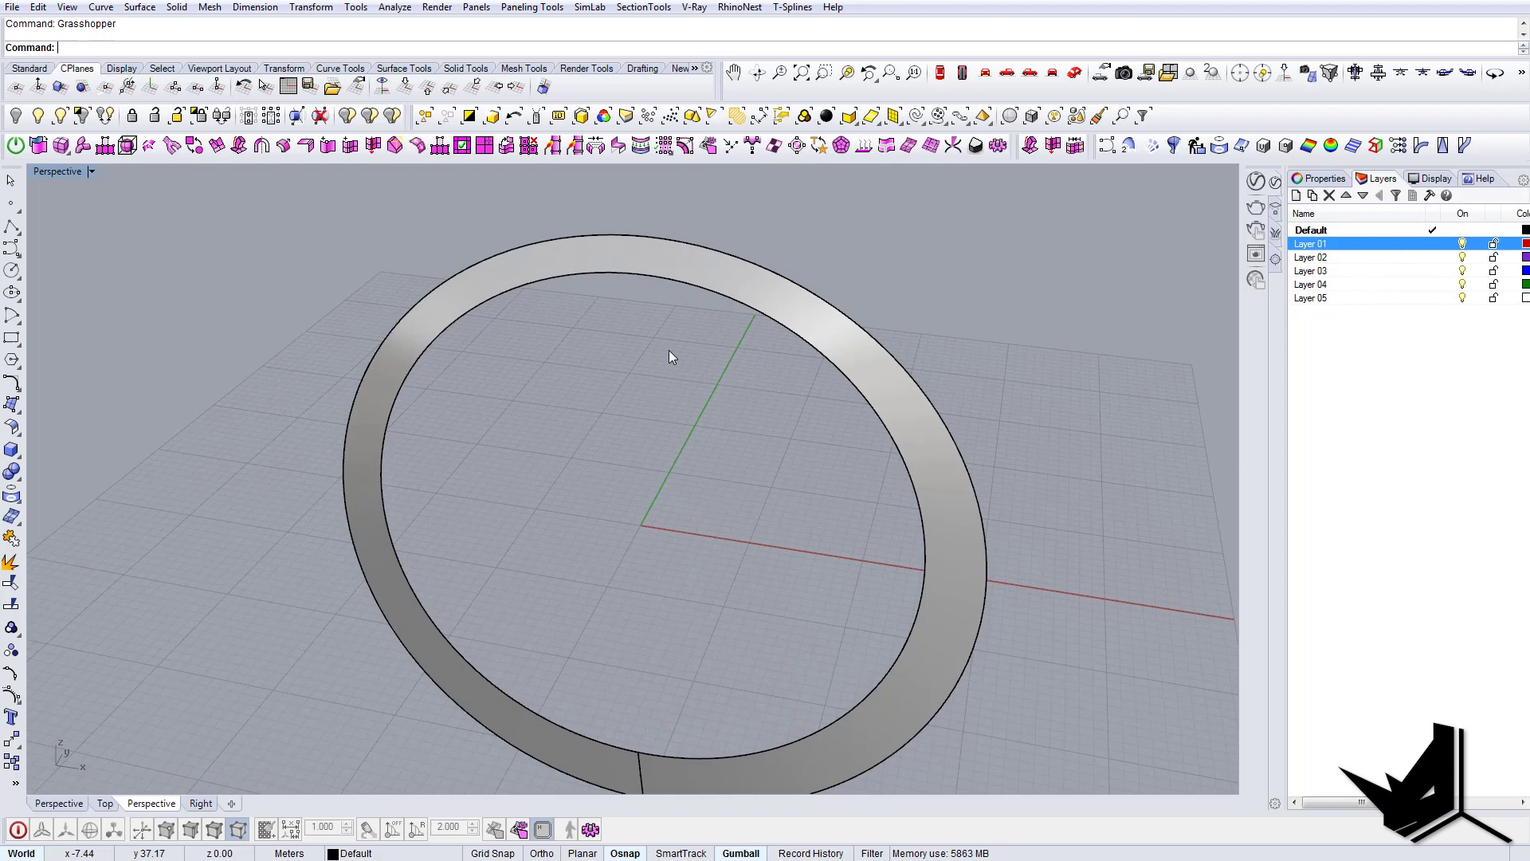
- Examine the triangular panel pattern in the reference photo and switch to the Grasshopper window
{"action": "key", "text": "alt+Tab"}
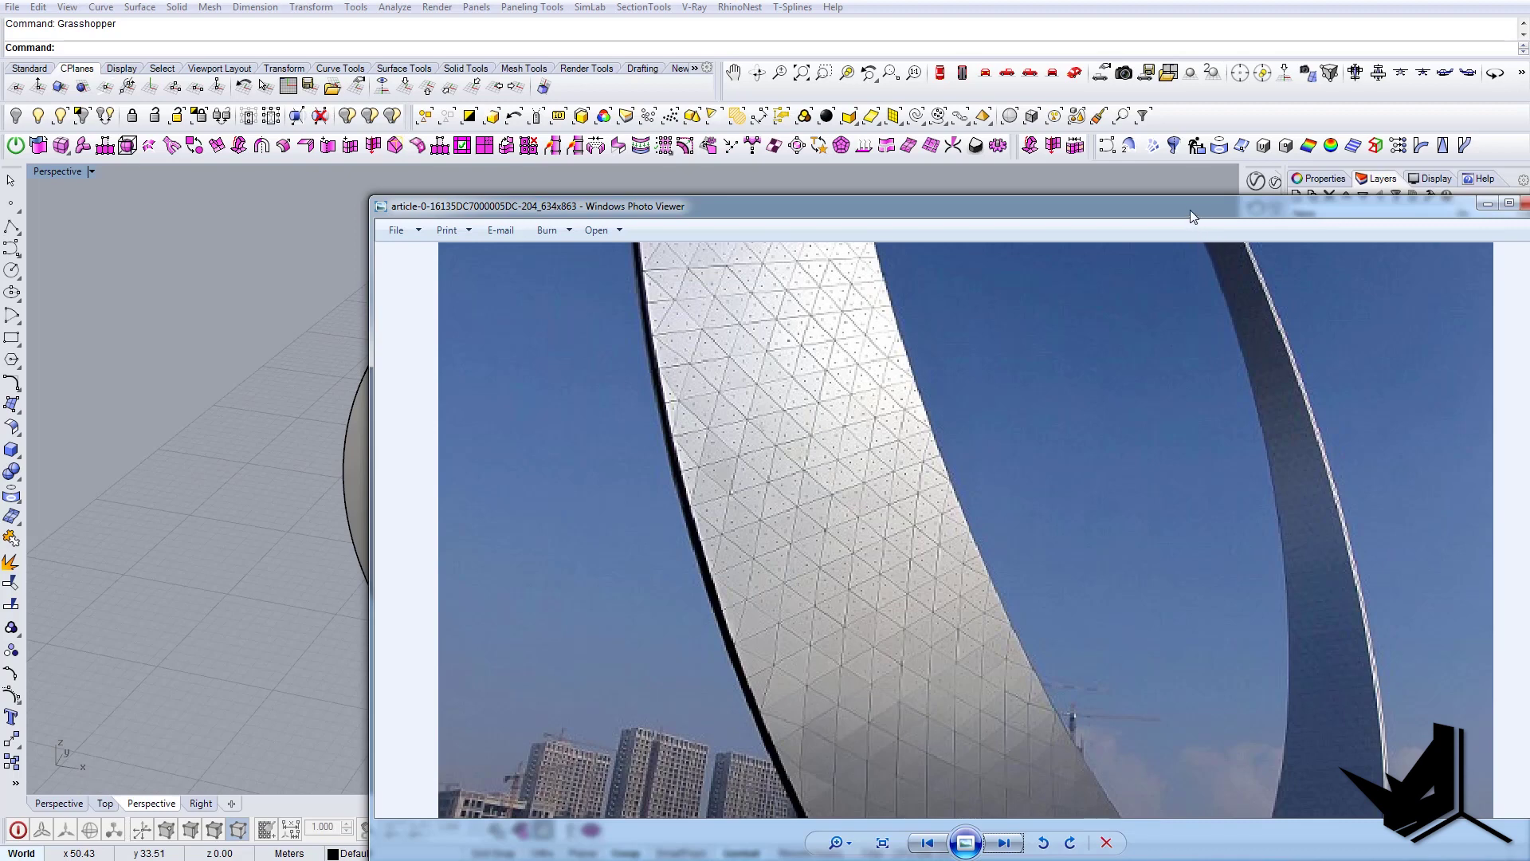
{"action": "left_click_drag", "start_coordinate": [1191, 210], "coordinate": [1529, 338]}
{"action": "right_click_drag", "start_coordinate": [712, 352], "coordinate": [686, 345], "text": "shift"}
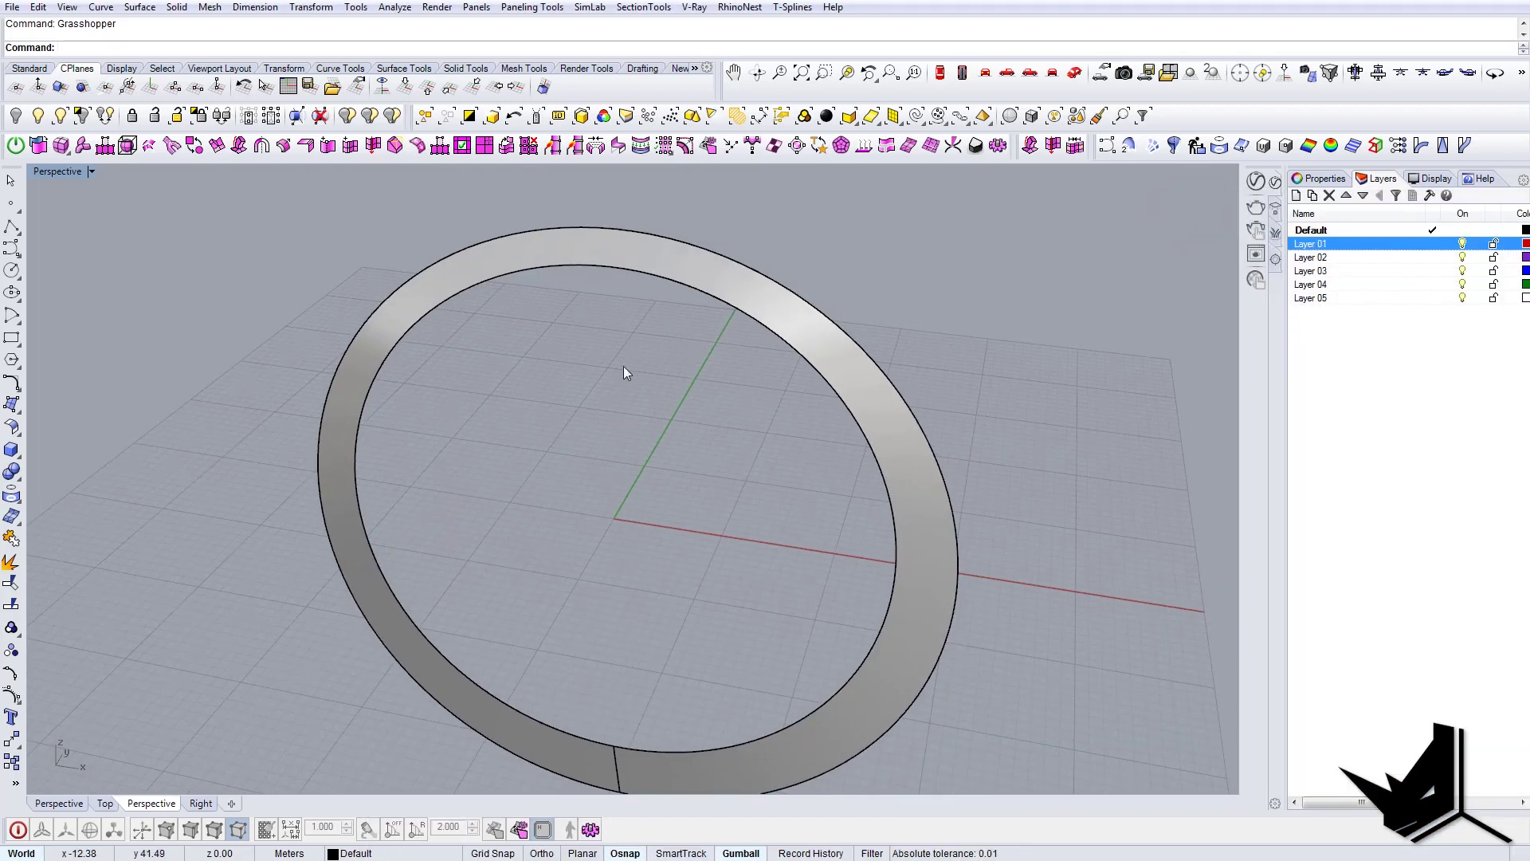
{"action": "key", "text": "alt+Tab"}
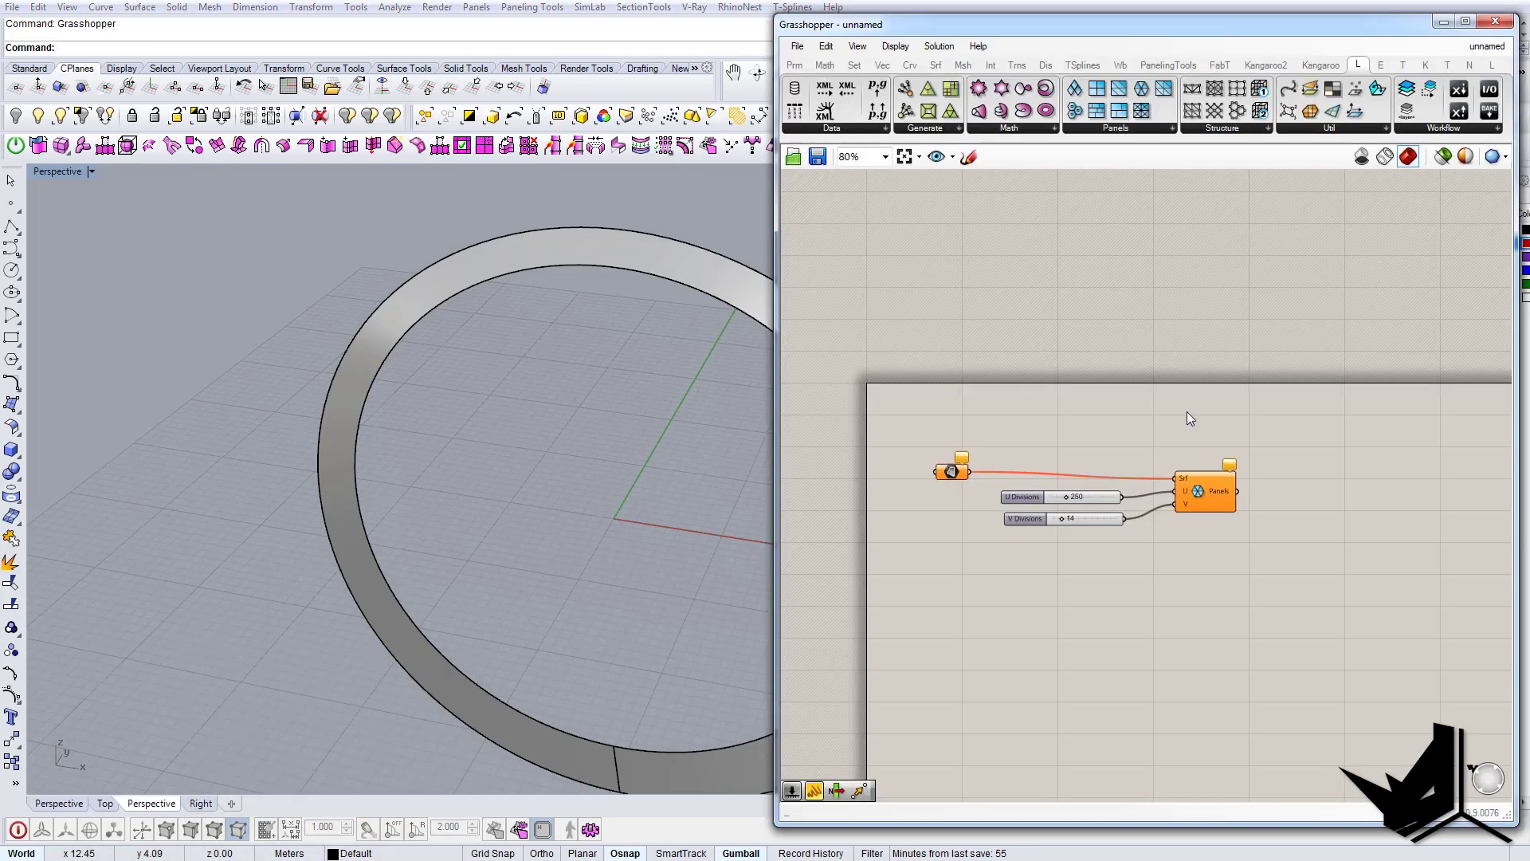
- Assign the swept ring surface as the input of the Grasshopper surface parameter feeding the triangular panels component
{"action": "right_click_drag", "start_coordinate": [1140, 431], "coordinate": [1073, 439]}
{"action": "scroll", "coordinate": [1097, 429], "scroll_direction": "up", "scroll_amount": 2}
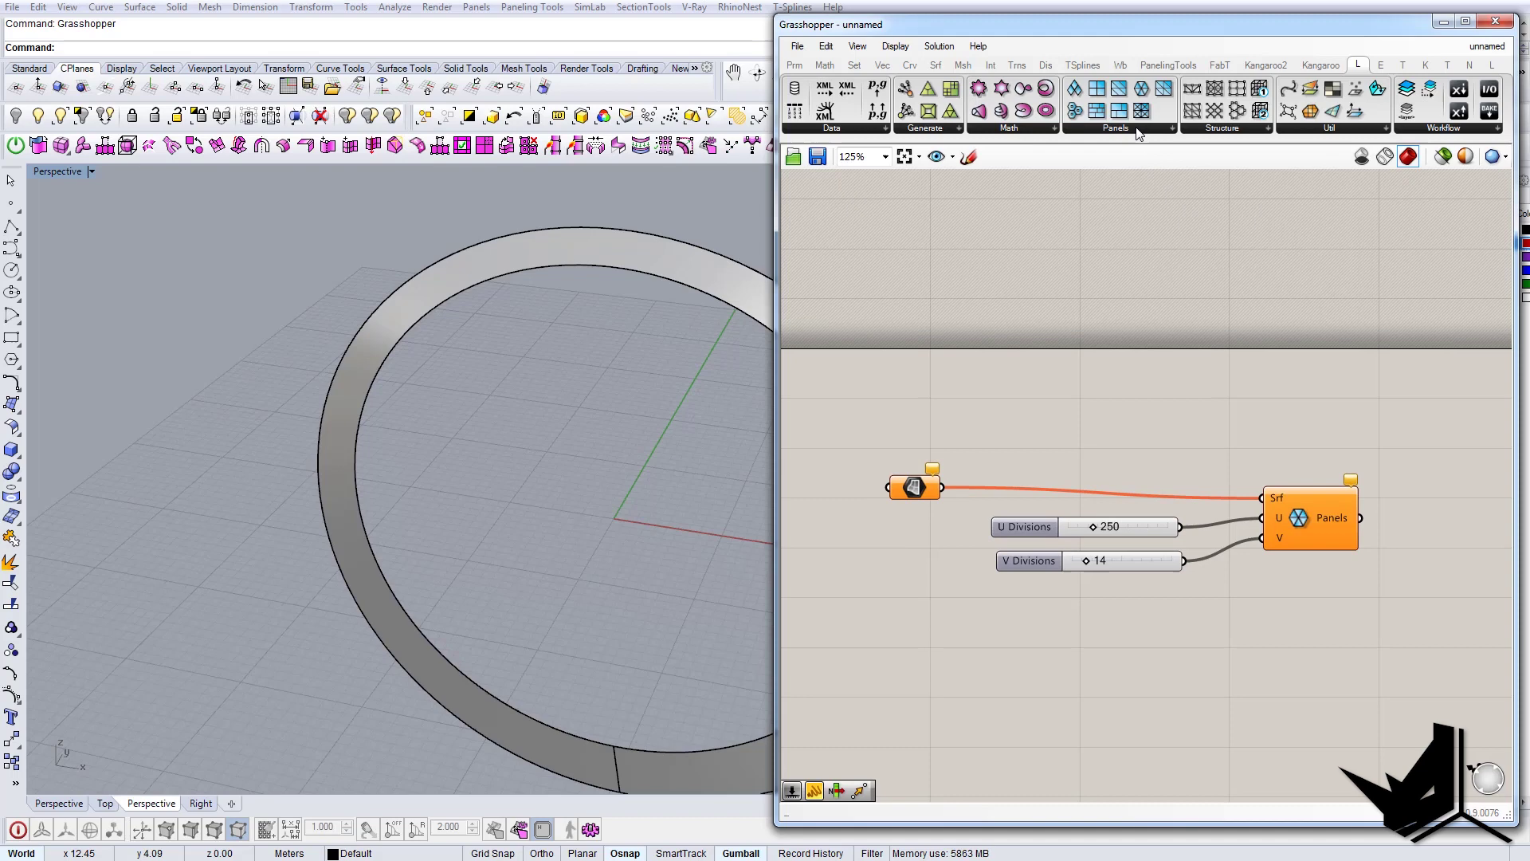
{"action": "right_click_drag", "start_coordinate": [1190, 430], "coordinate": [1170, 389]}
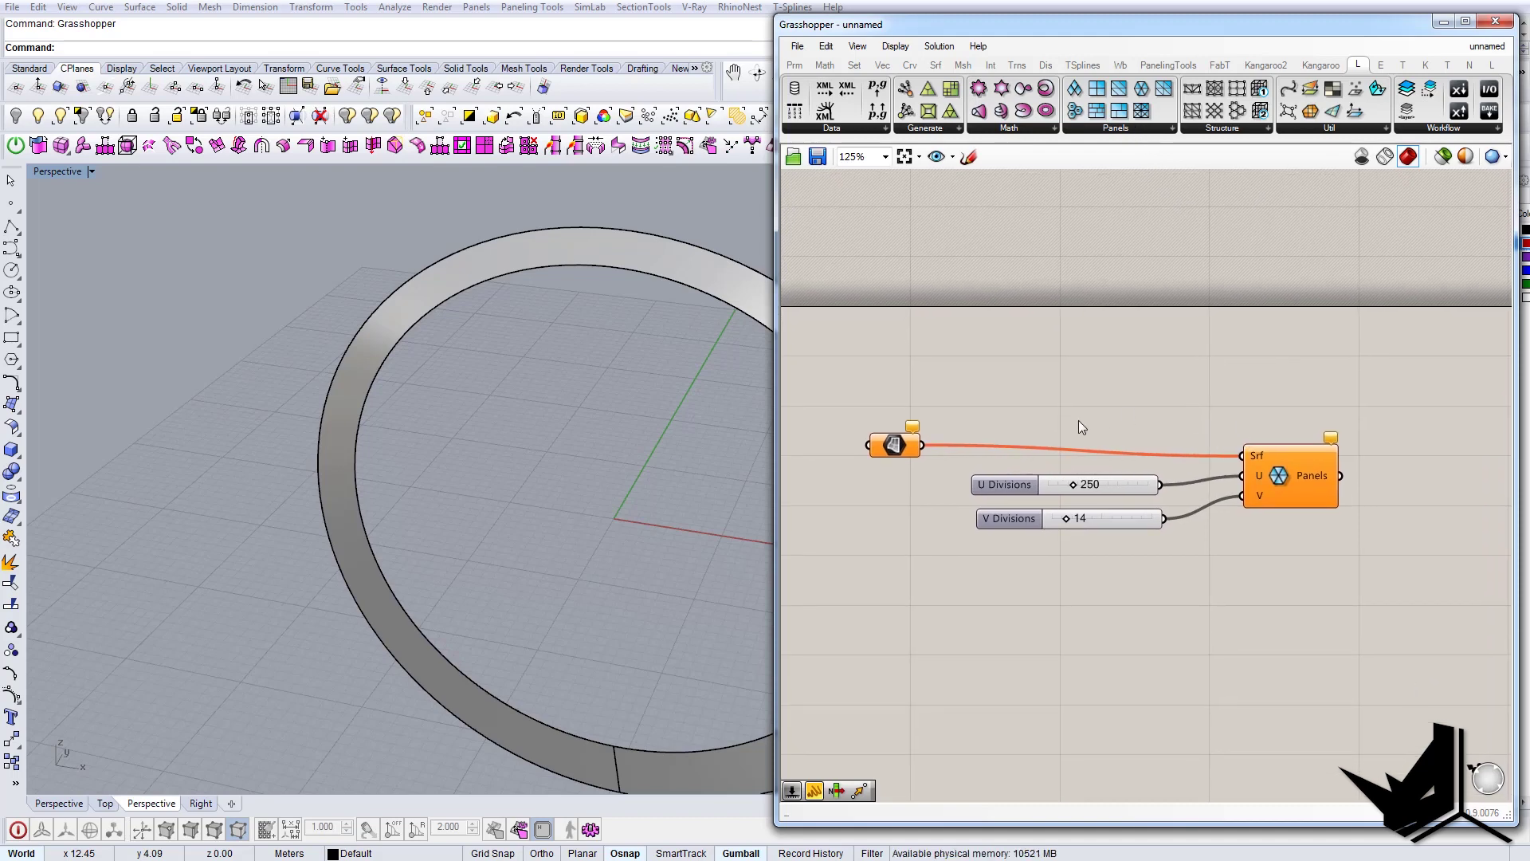
{"action": "right_click_drag", "start_coordinate": [1079, 421], "coordinate": [1098, 402]}
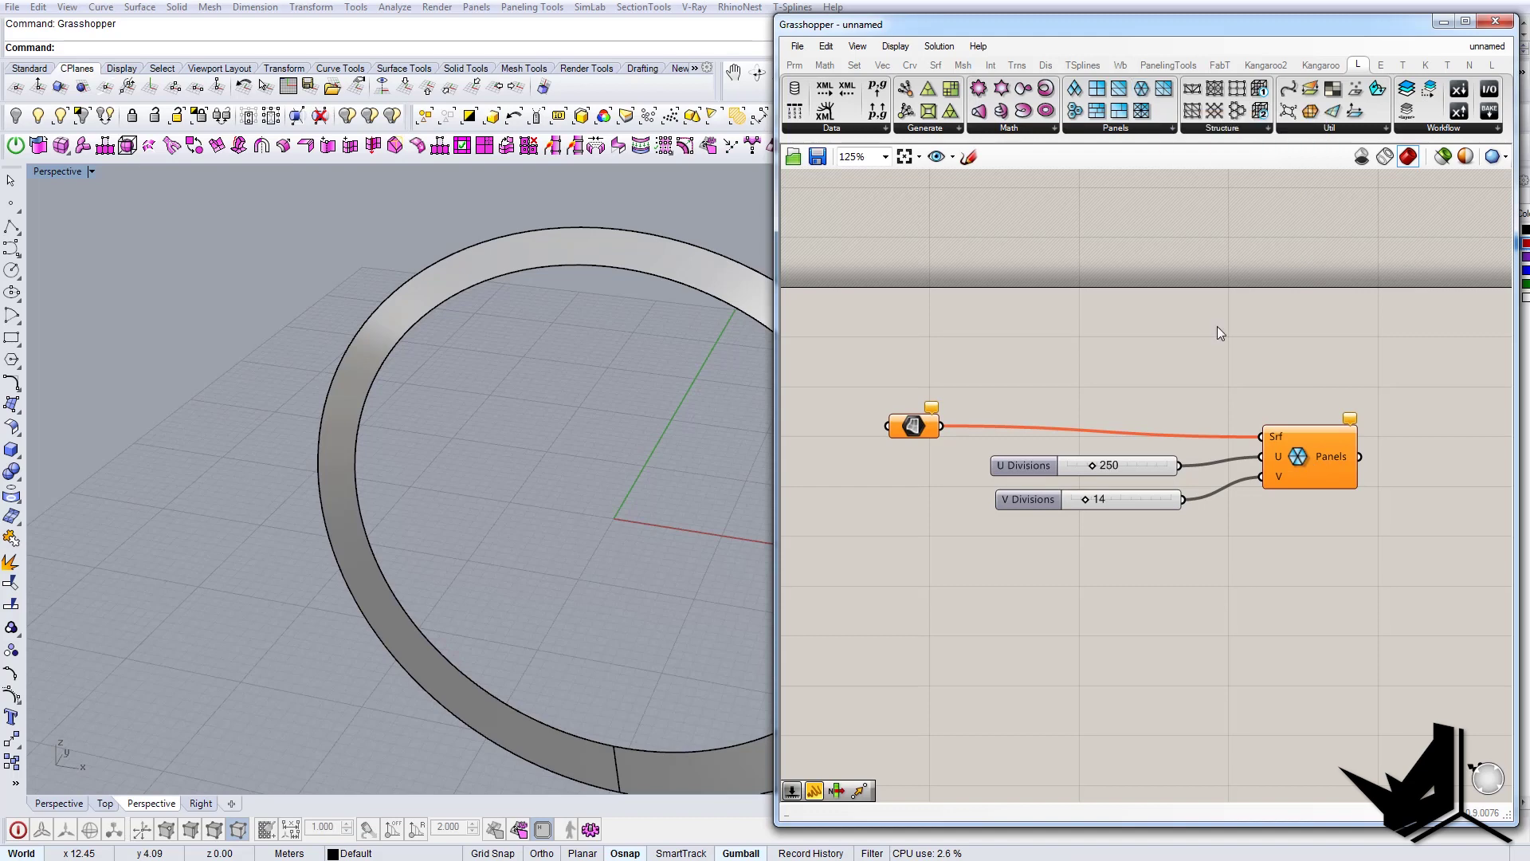
{"action": "right_click_drag", "start_coordinate": [1202, 356], "coordinate": [1182, 308]}
{"action": "left_click", "coordinate": [705, 295]}
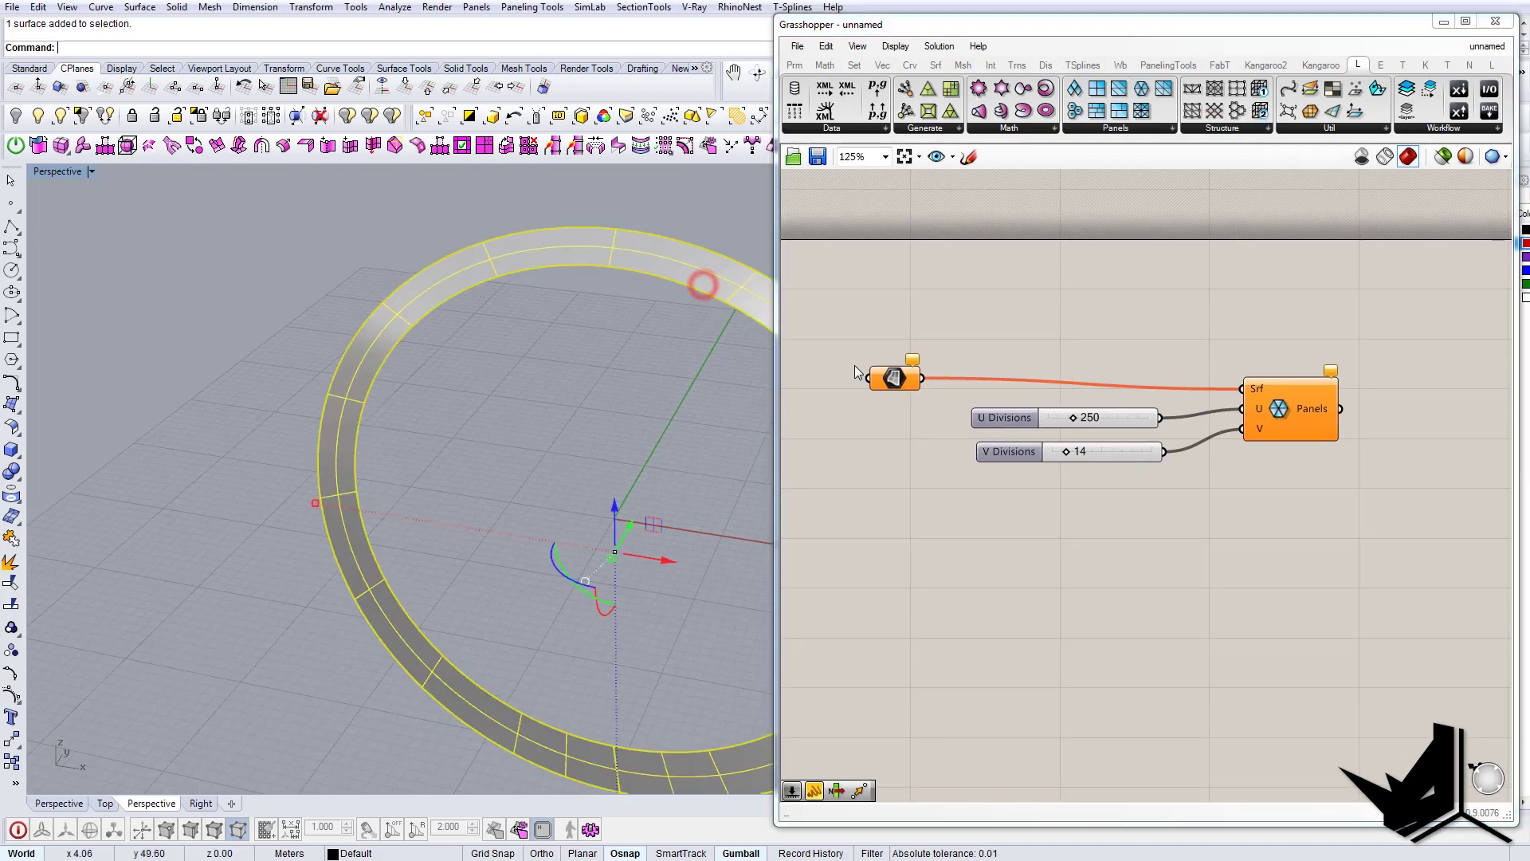
{"action": "right_click", "coordinate": [892, 378]}
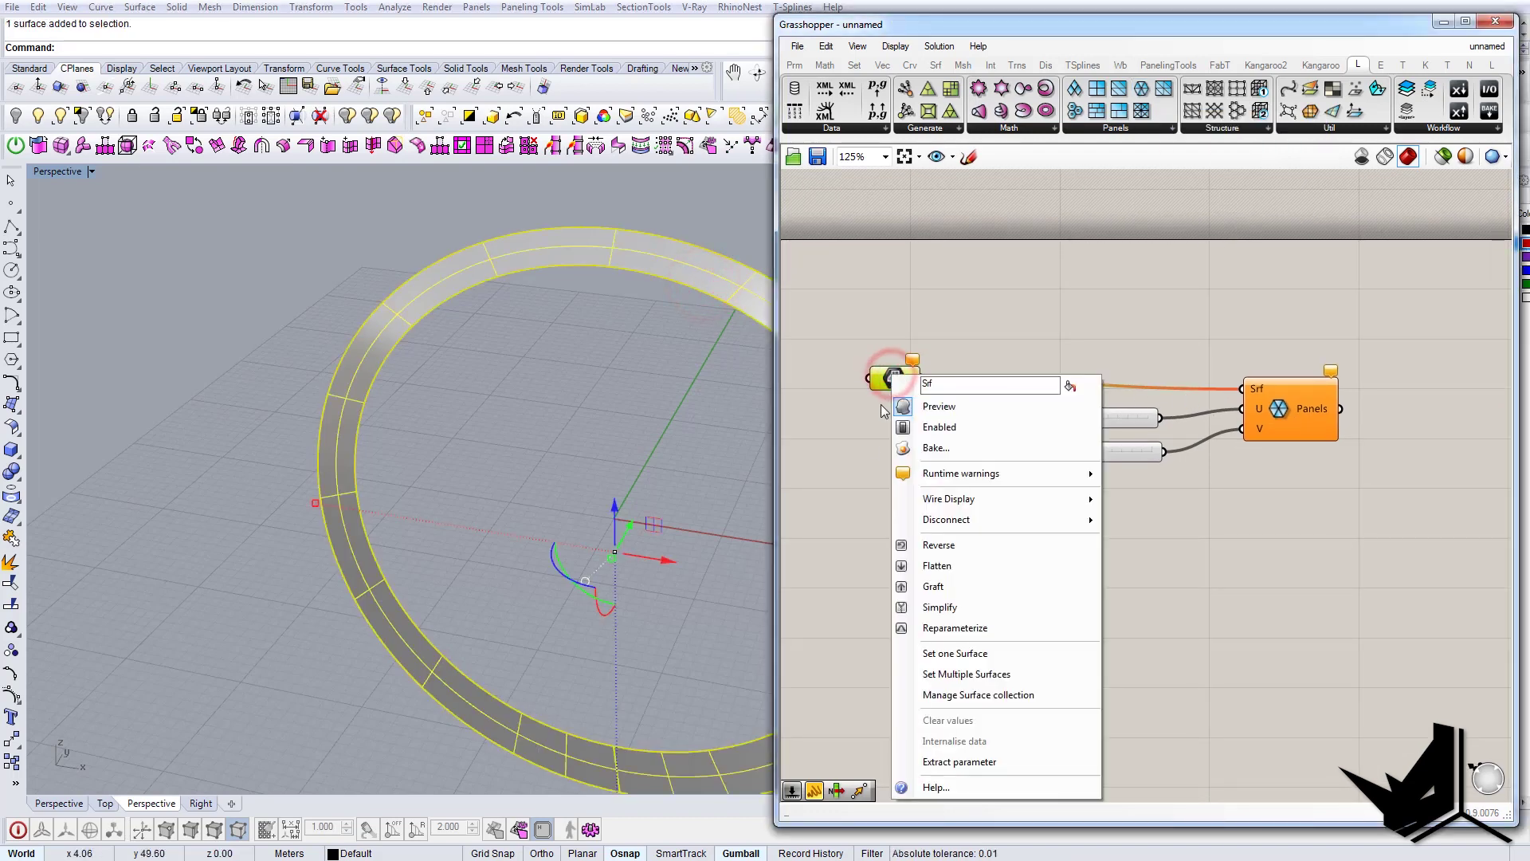
{"action": "left_click", "coordinate": [965, 652]}
{"action": "left_click", "coordinate": [649, 346]}
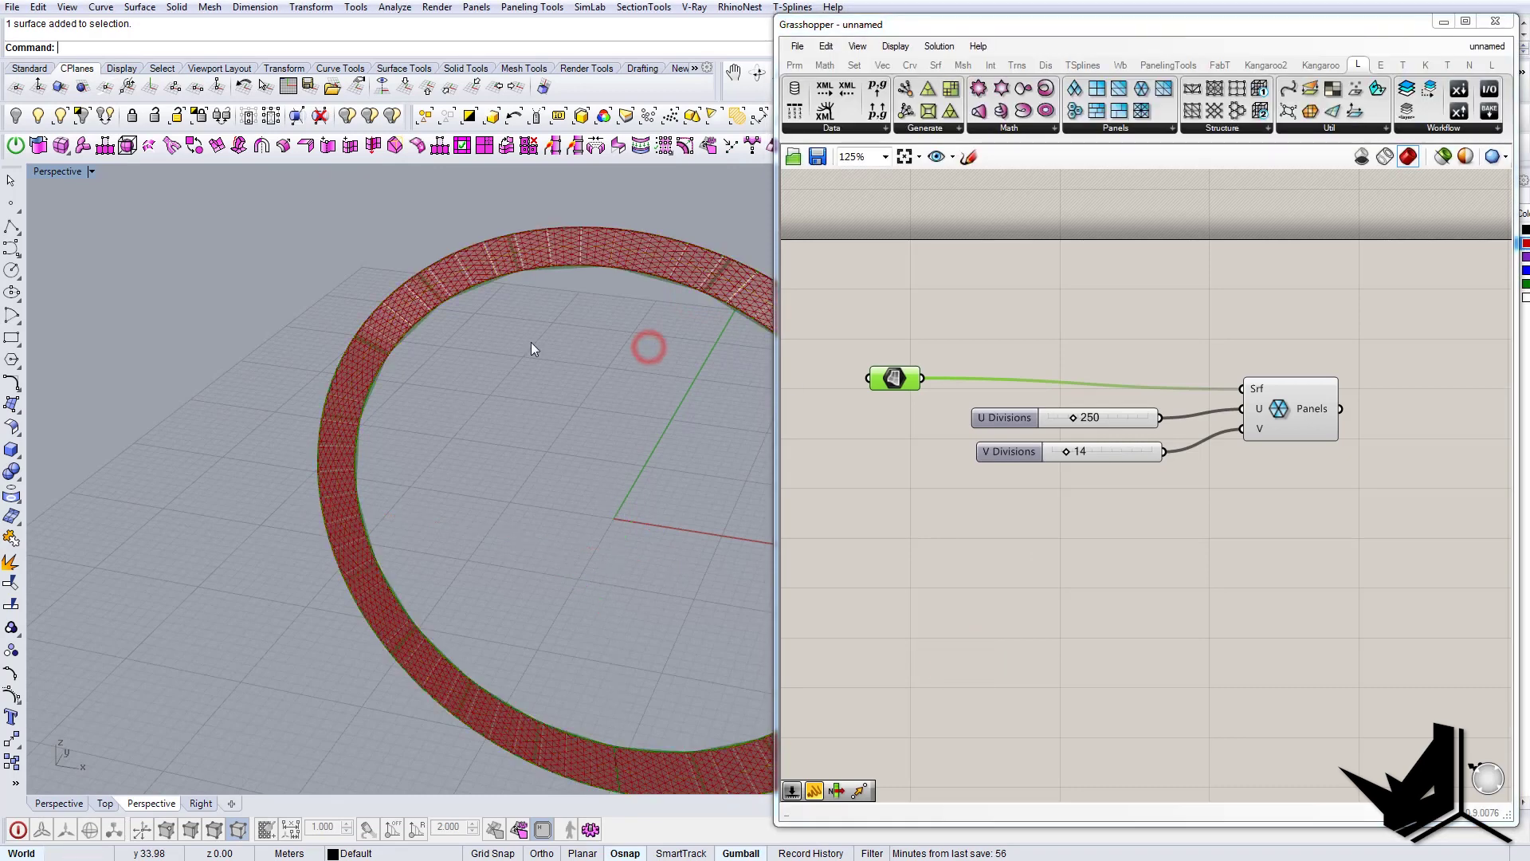
- Hide the original ring surface so that only the Grasshopper panel preview is displayed
{"action": "right_click_drag", "start_coordinate": [531, 342], "coordinate": [356, 502]}
{"action": "scroll", "coordinate": [537, 301], "scroll_direction": "up", "scroll_amount": 5}
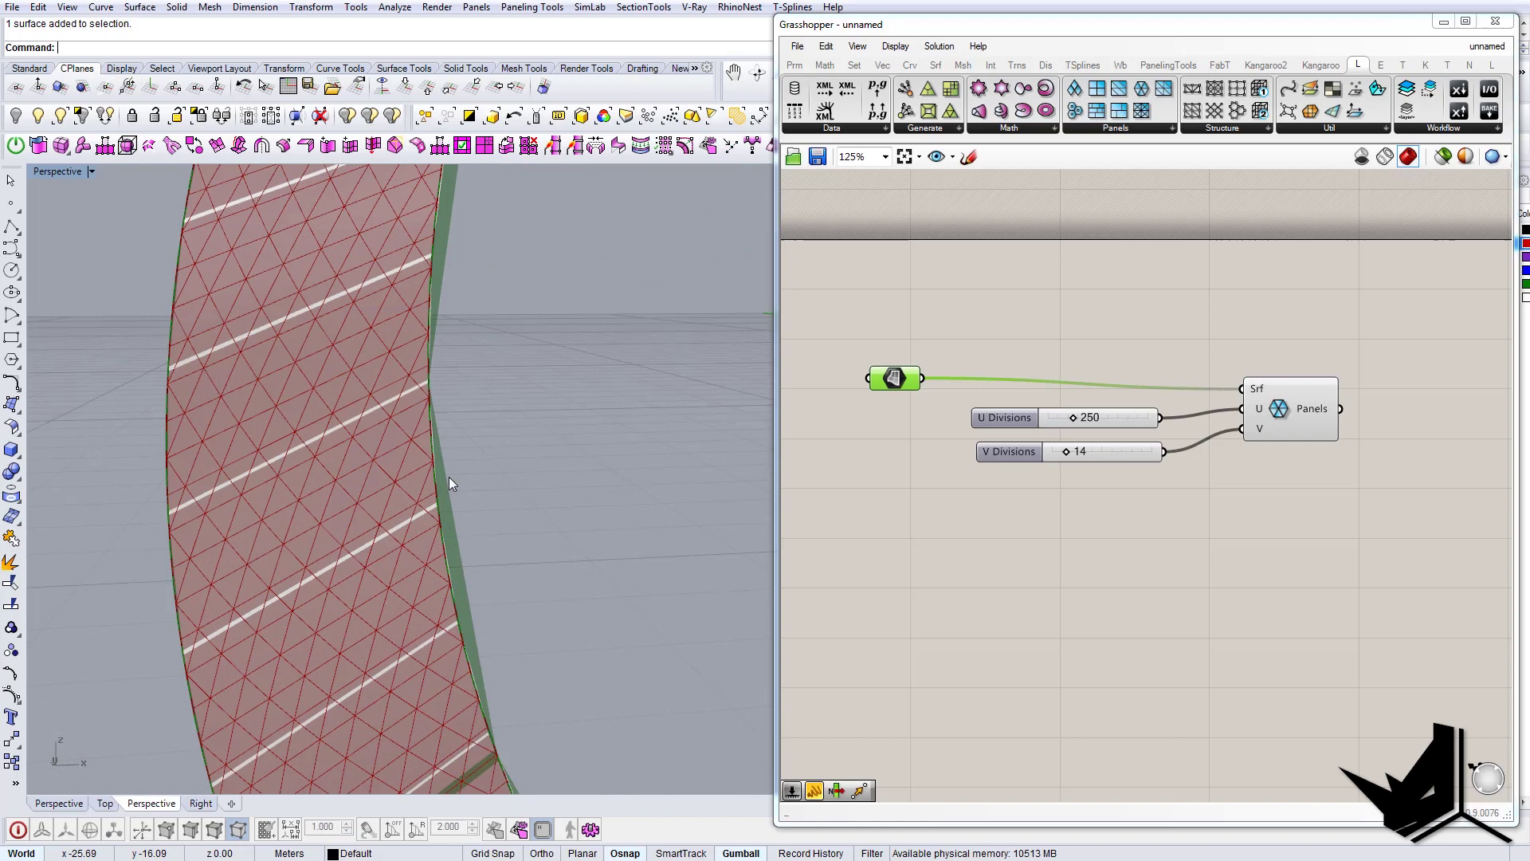
{"action": "right_click_drag", "start_coordinate": [448, 477], "coordinate": [507, 531]}
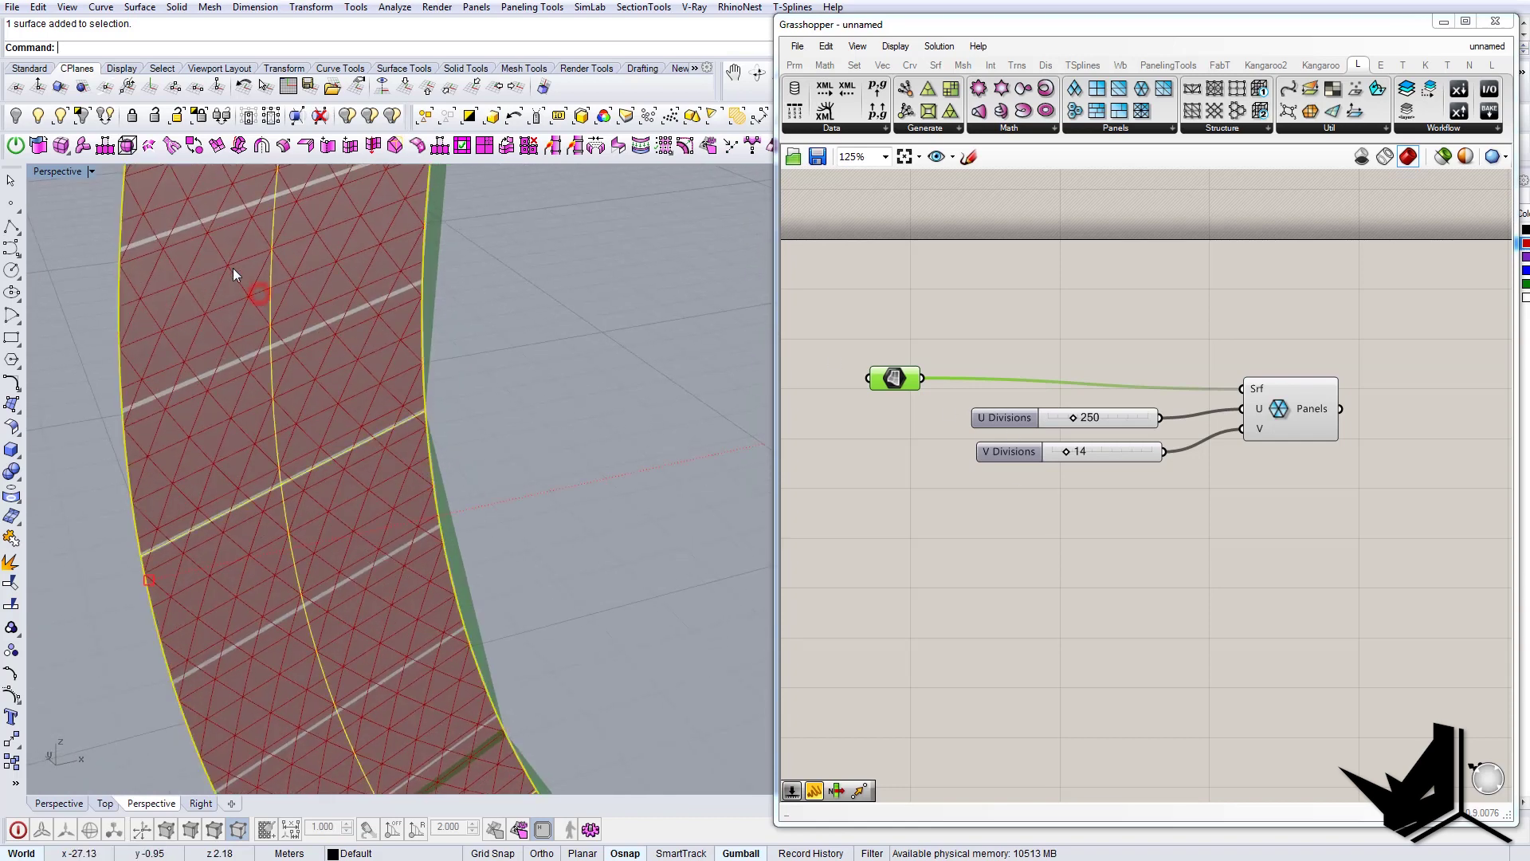
{"action": "left_click", "coordinate": [16, 116]}
{"action": "right_click_drag", "start_coordinate": [436, 391], "coordinate": [582, 498]}
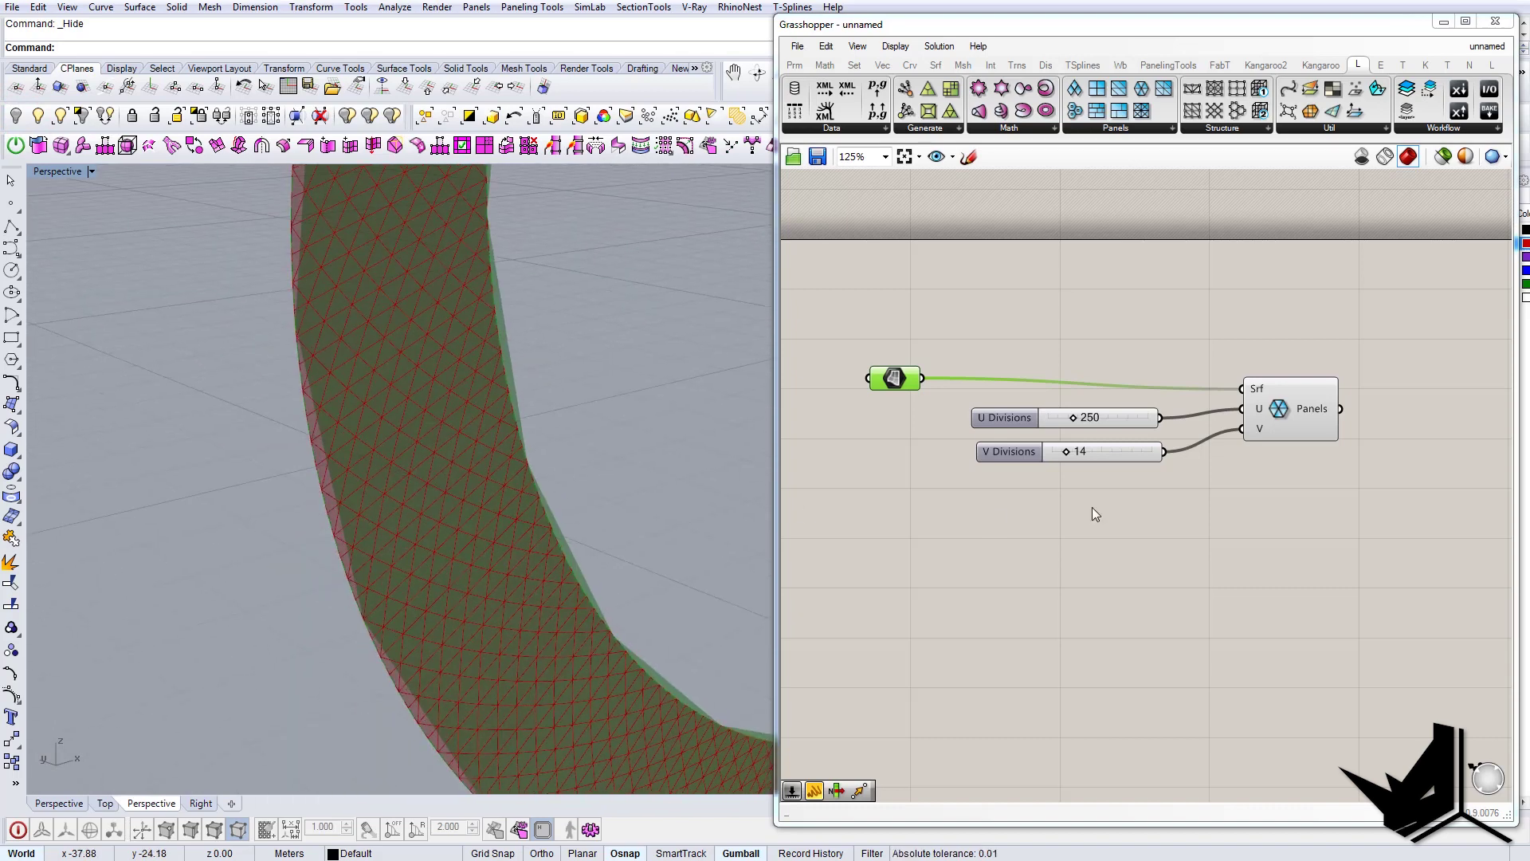
- Set the V Divisions slider to 12 and check the panel density on the ring
{"action": "double_click", "coordinate": [1079, 453]}
{"action": "type", "text": "12"}
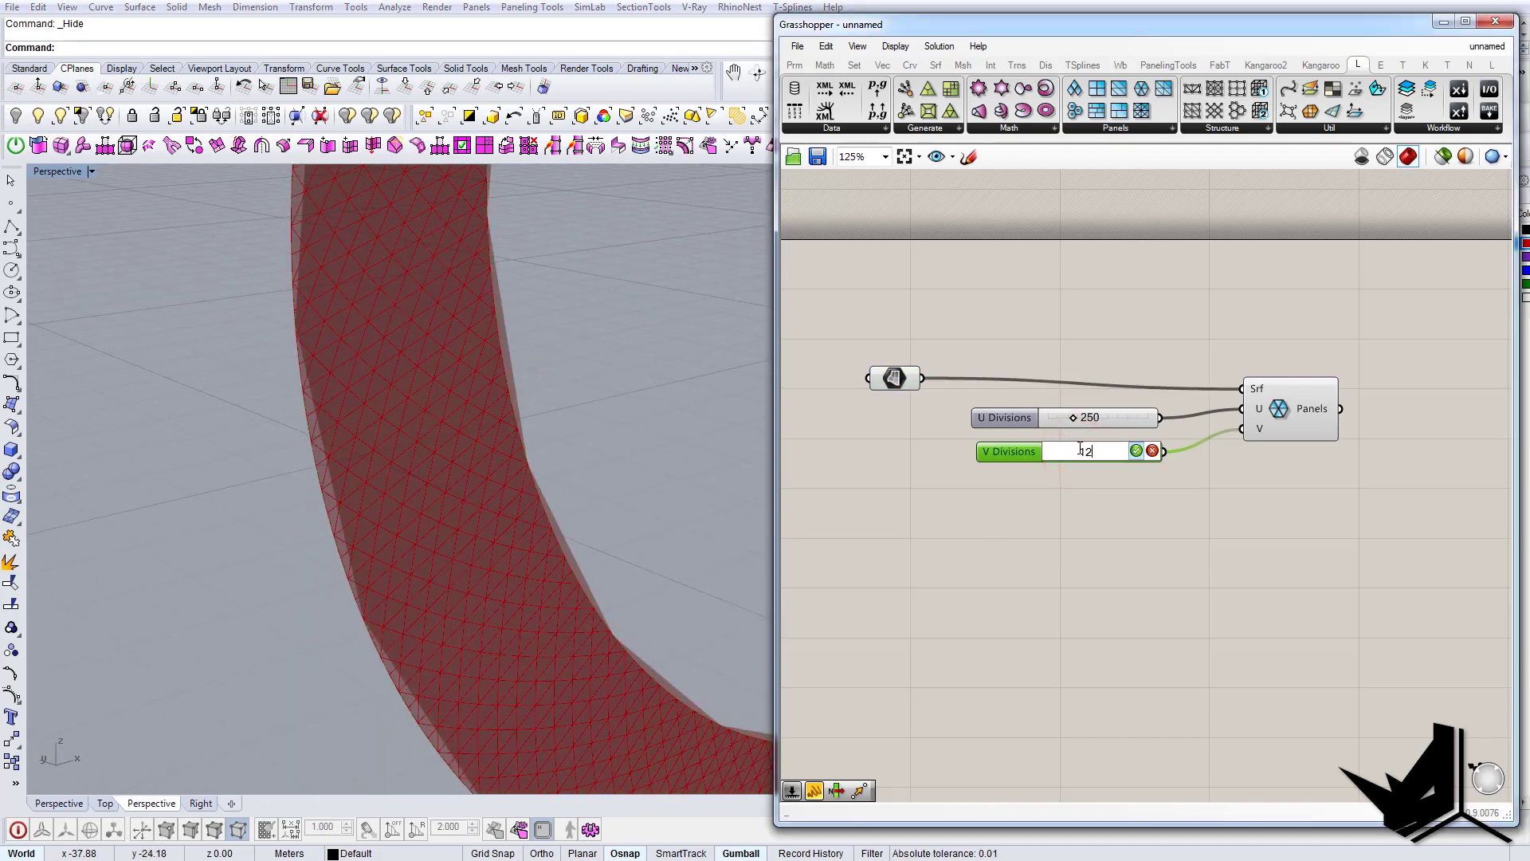
{"action": "left_click", "coordinate": [1137, 451]}
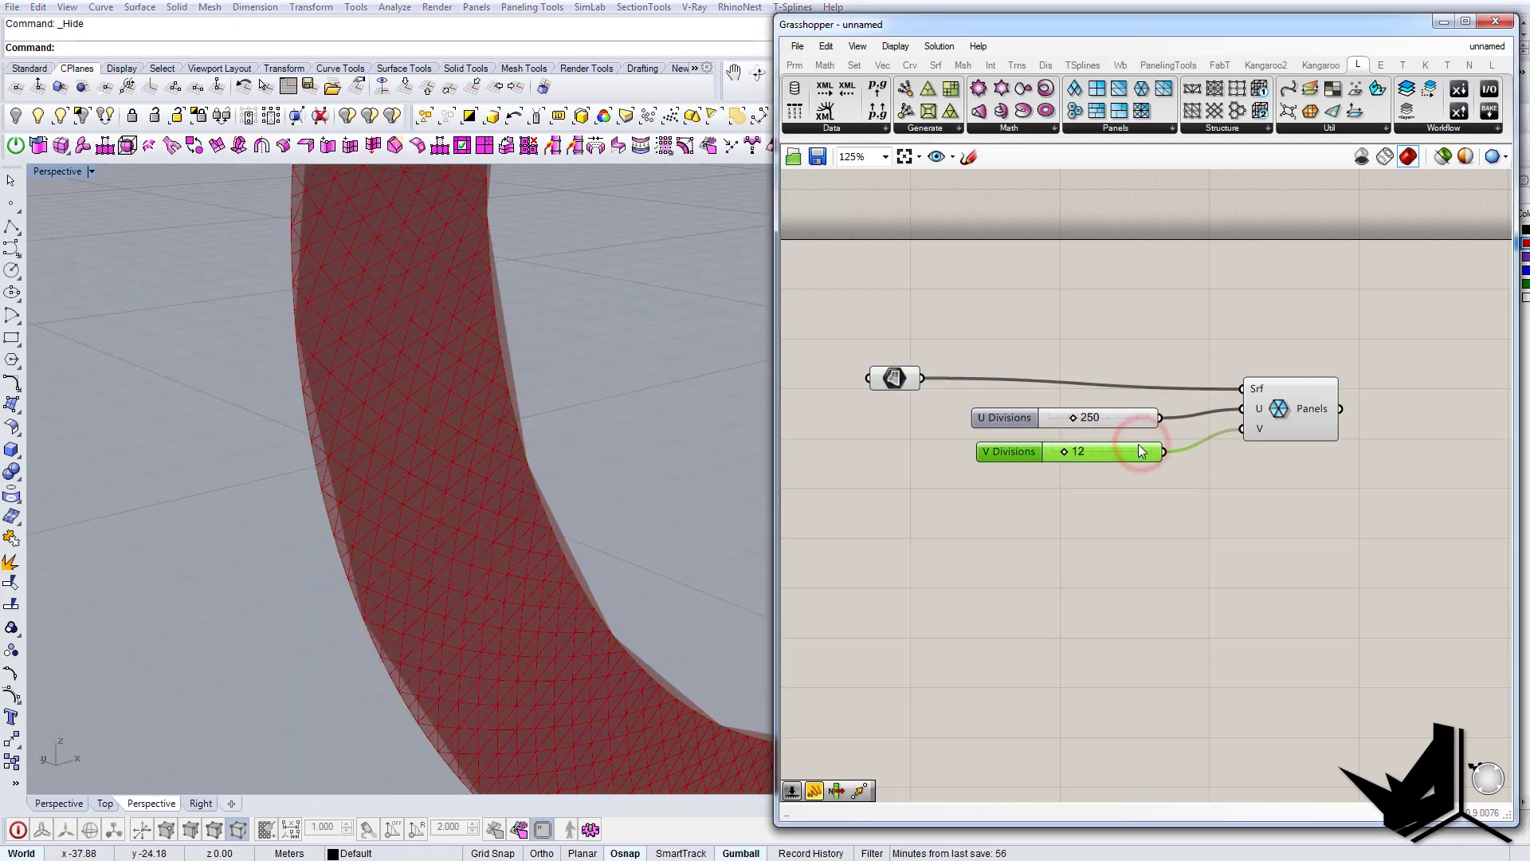
{"action": "right_click_drag", "start_coordinate": [522, 385], "coordinate": [700, 383]}
{"action": "scroll", "coordinate": [447, 351], "scroll_direction": "up", "scroll_amount": 4}
{"action": "scroll", "coordinate": [531, 480], "scroll_direction": "down", "scroll_amount": 5}
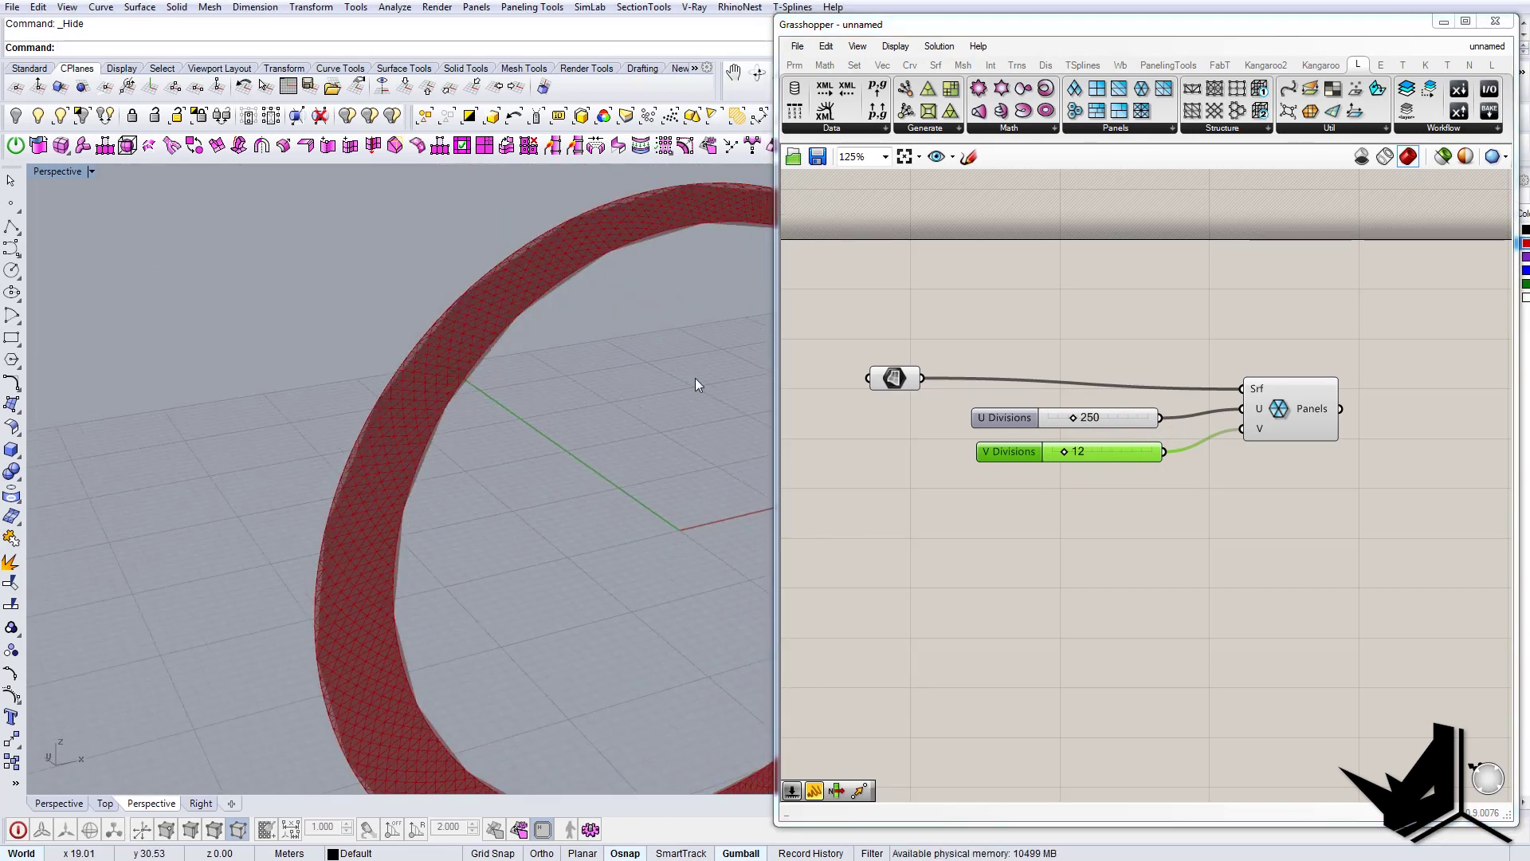
- Bake the panels as a group onto Layer 01 and close the Grasshopper window
{"action": "left_click", "coordinate": [1281, 406]}
{"action": "right_click", "coordinate": [1285, 407]}
{"action": "left_click", "coordinate": [1330, 479]}
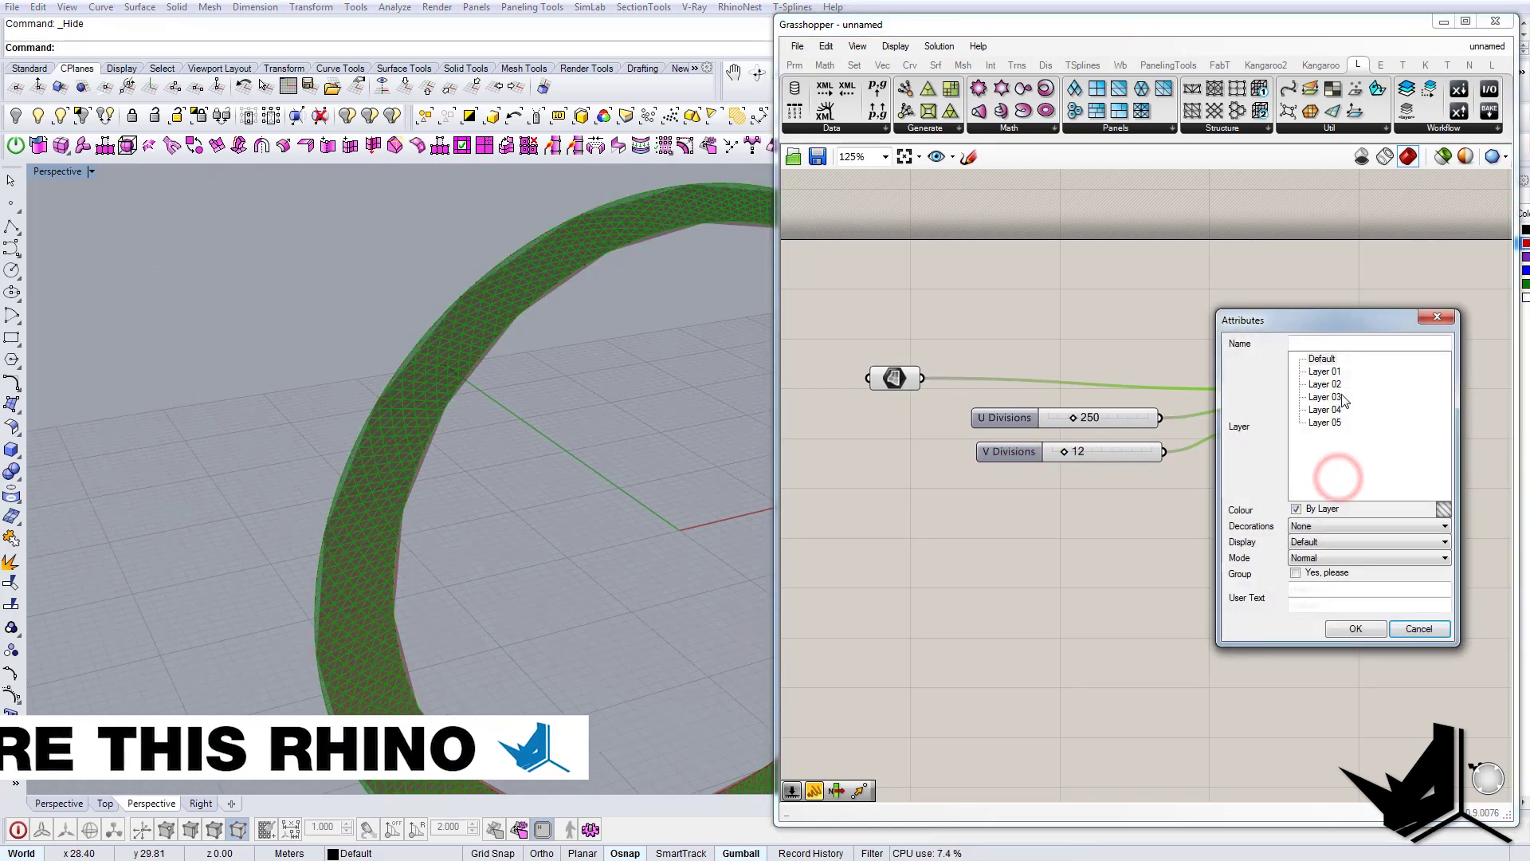
{"action": "left_click", "coordinate": [1330, 372]}
{"action": "left_click", "coordinate": [1339, 575]}
{"action": "left_click", "coordinate": [1356, 629]}
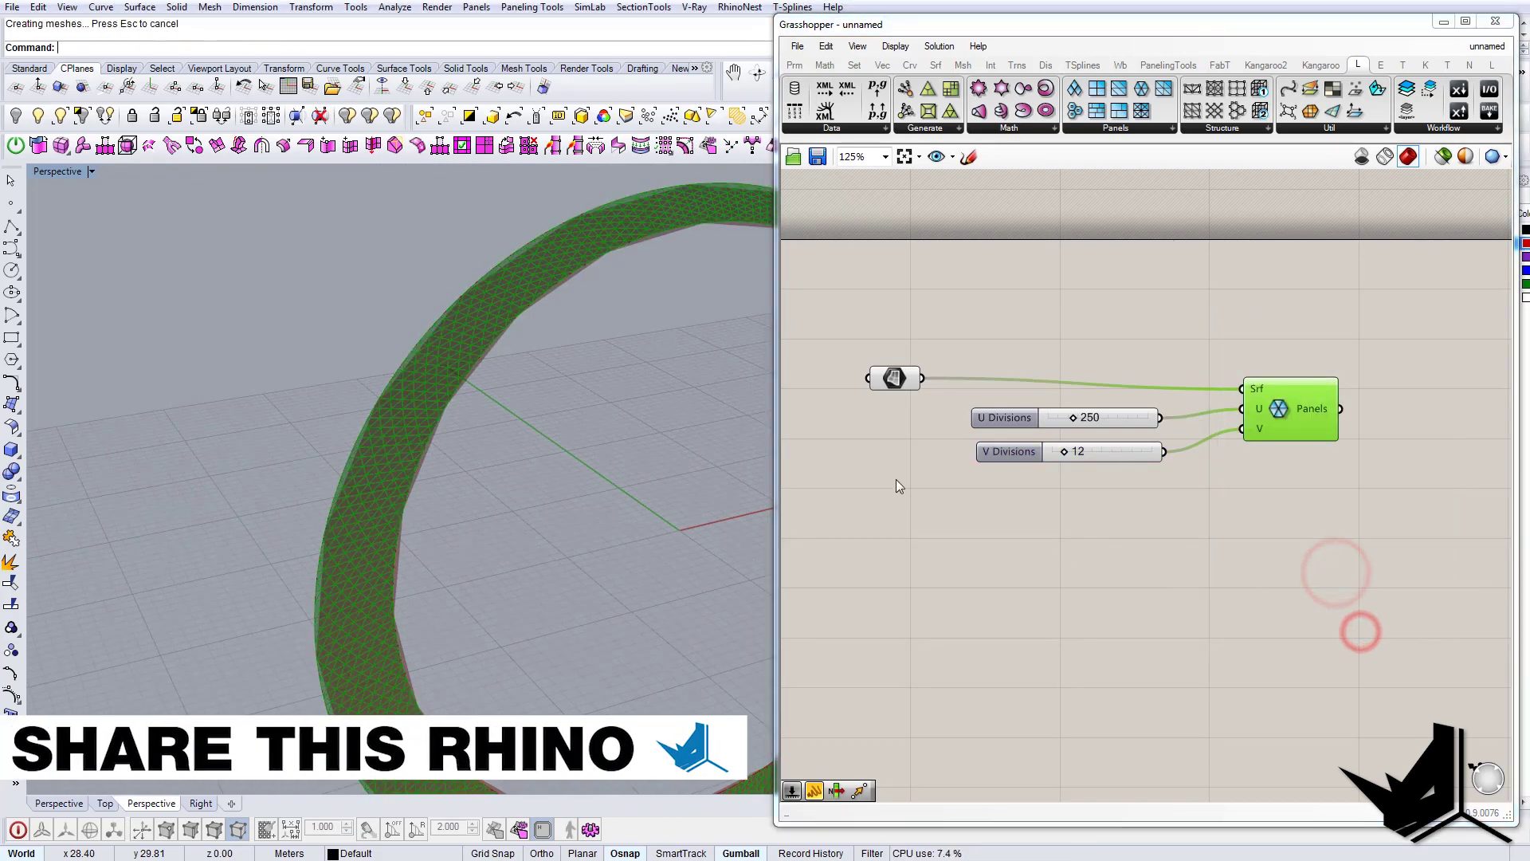
{"action": "left_click", "coordinate": [1496, 22]}
- Examine the baked triangular panels around the ring up close, selecting and deselecting them as a group
{"action": "scroll", "coordinate": [584, 257], "scroll_direction": "up", "scroll_amount": 3}
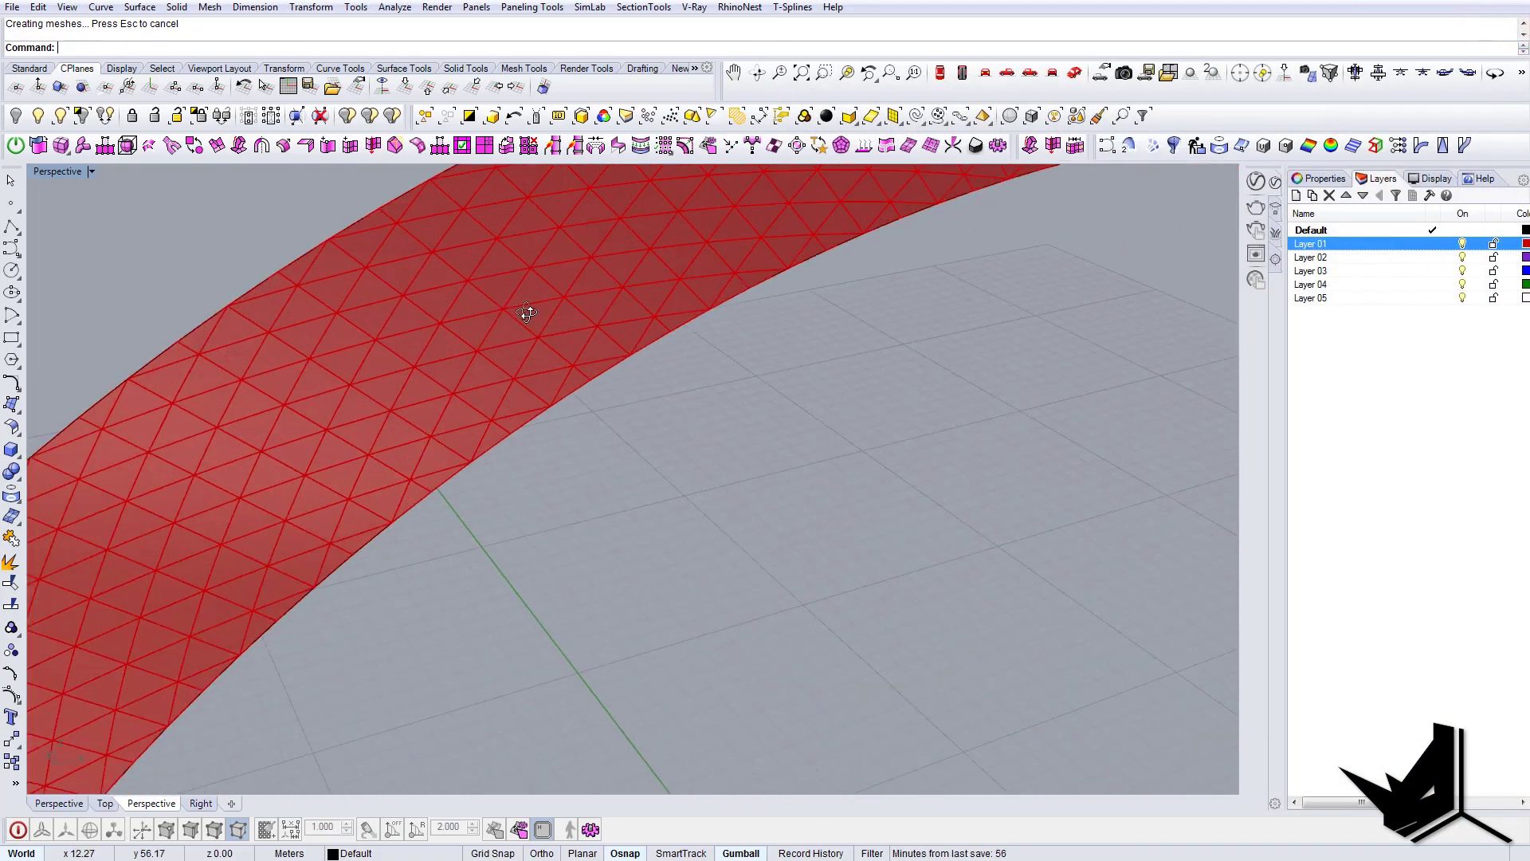
{"action": "right_click_drag", "start_coordinate": [526, 311], "coordinate": [544, 326]}
{"action": "left_click", "coordinate": [544, 327]}
{"action": "left_click", "coordinate": [607, 398]}
{"action": "right_click_drag", "start_coordinate": [605, 396], "coordinate": [586, 346]}
{"action": "left_click", "coordinate": [581, 339]}
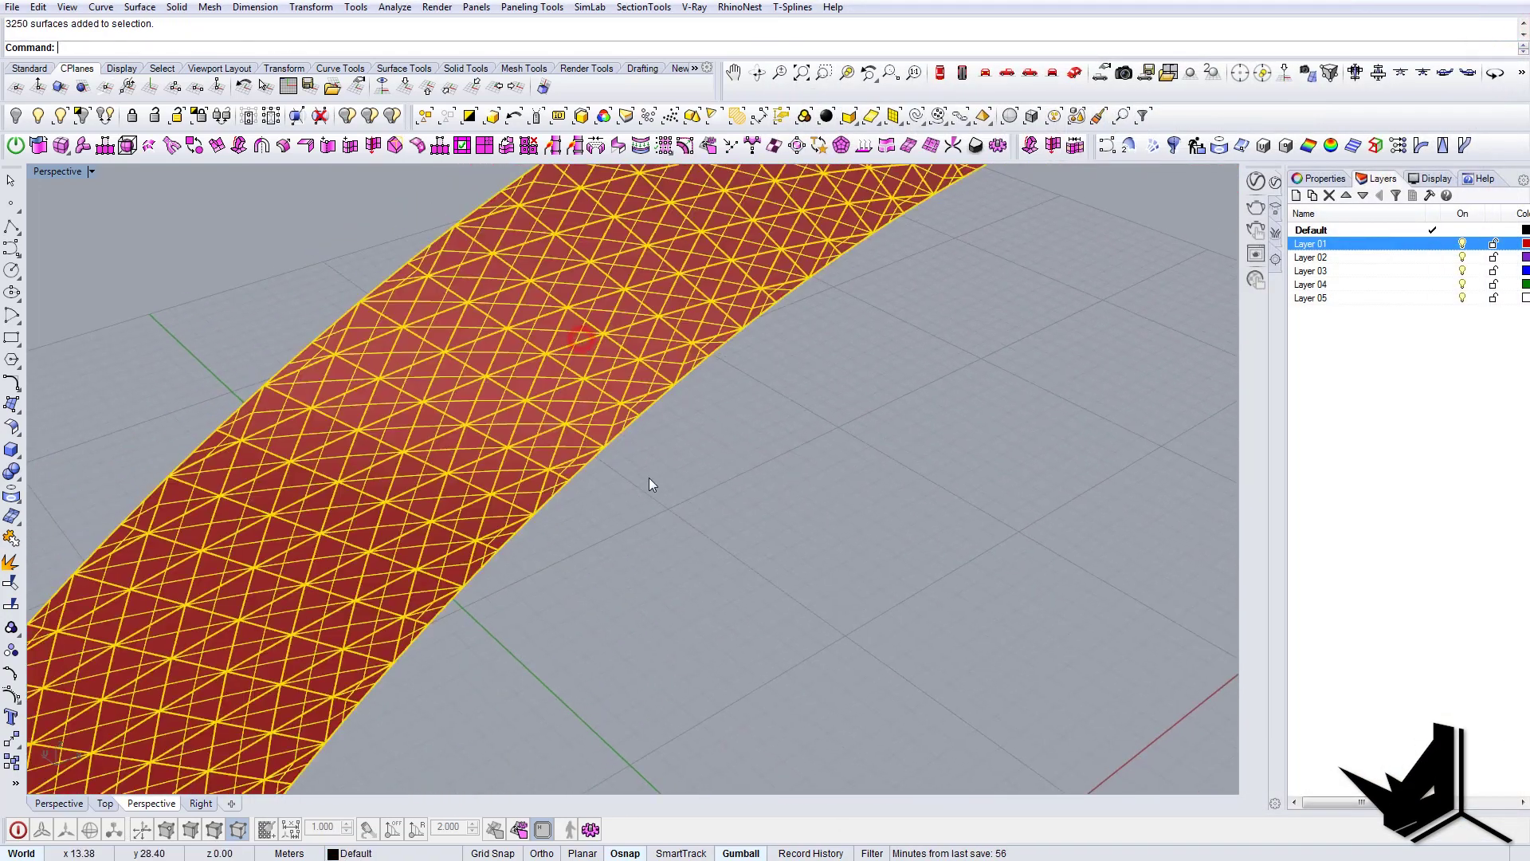
{"action": "left_click", "coordinate": [644, 479]}
{"action": "right_click_drag", "start_coordinate": [638, 482], "coordinate": [600, 419]}
{"action": "scroll", "coordinate": [471, 287], "scroll_direction": "down", "scroll_amount": 8}
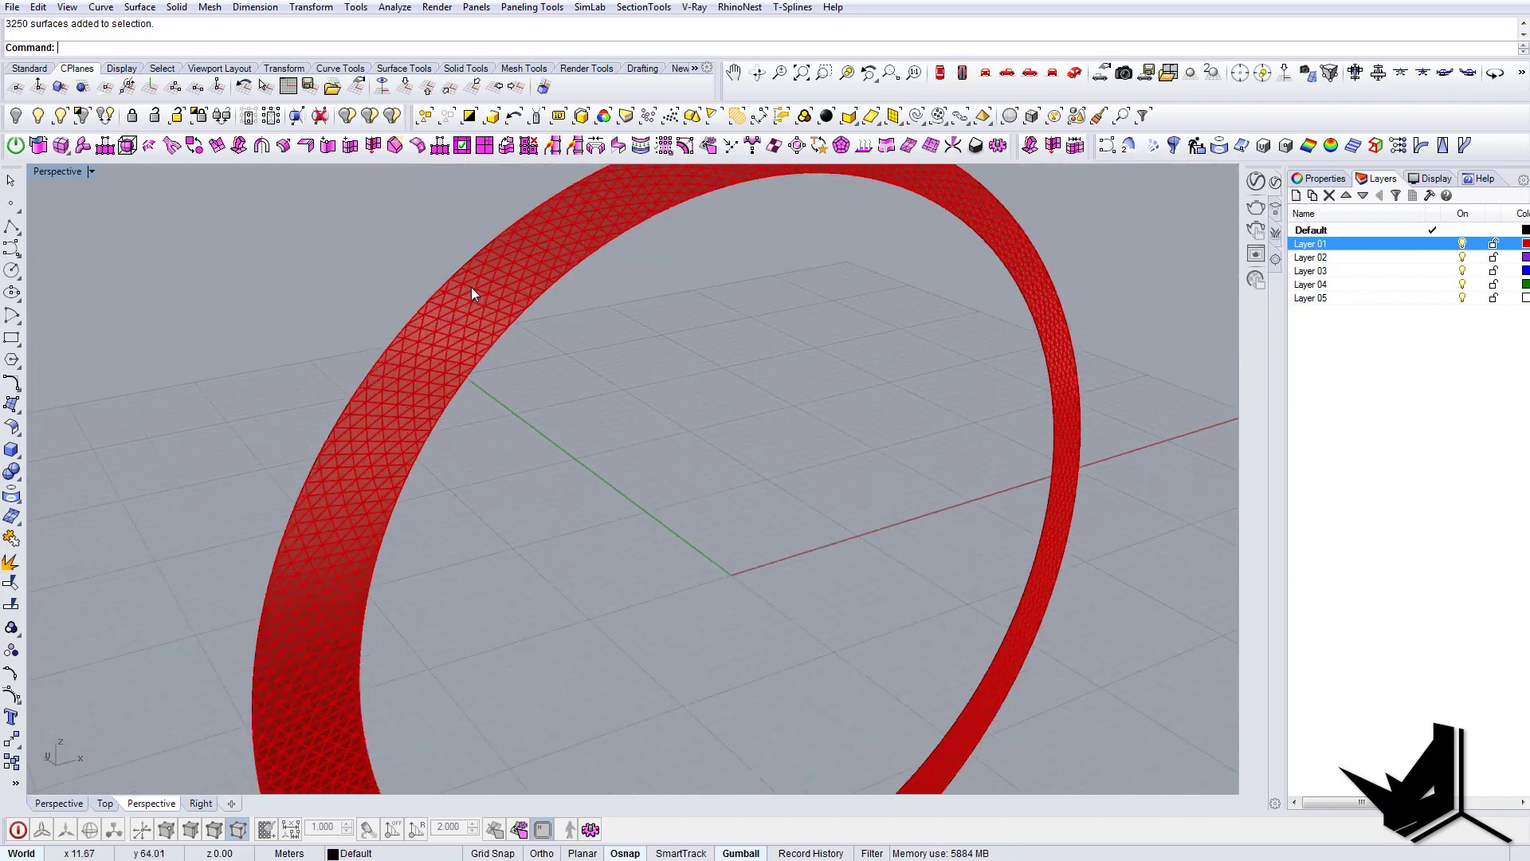
{"action": "scroll", "coordinate": [471, 287], "scroll_direction": "up", "scroll_amount": 7}
{"action": "left_click", "coordinate": [506, 303]}
{"action": "scroll", "coordinate": [506, 304], "scroll_direction": "down", "scroll_amount": 4}
{"action": "left_click", "coordinate": [291, 199]}
- Unhide the original ring surface lying beneath the baked panels and delete it
{"action": "left_click", "coordinate": [59, 115]}
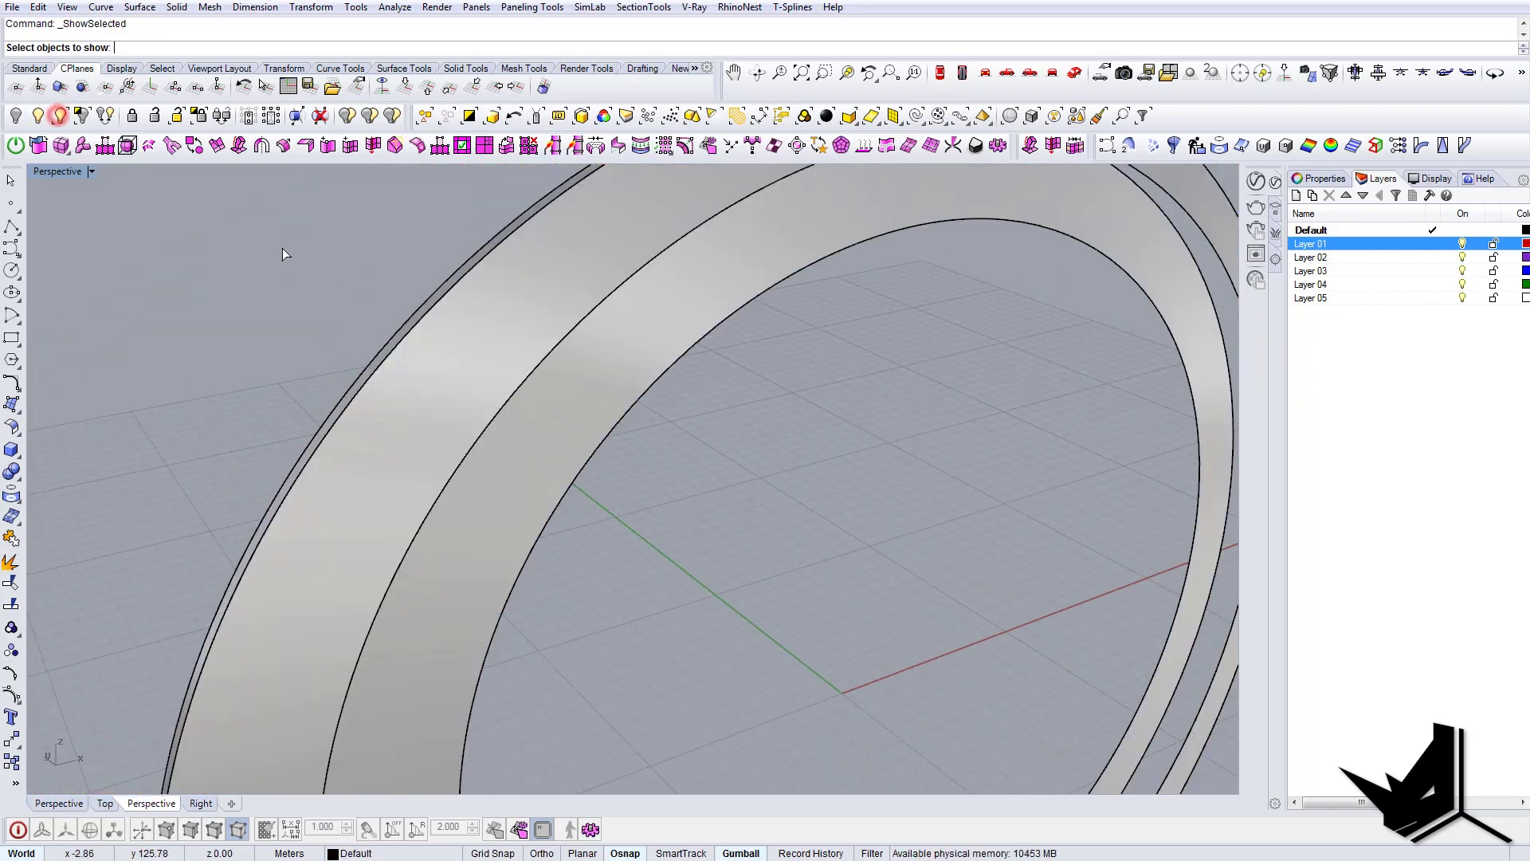
{"action": "mouse_move", "coordinate": [495, 360]}
{"action": "right_mouse_down"}
{"action": "mouse_move", "coordinate": [523, 379]}
{"action": "mouse_move", "coordinate": [502, 332]}
{"action": "right_mouse_up"}
{"action": "left_click", "coordinate": [515, 329]}
{"action": "right_click", "coordinate": [574, 360]}
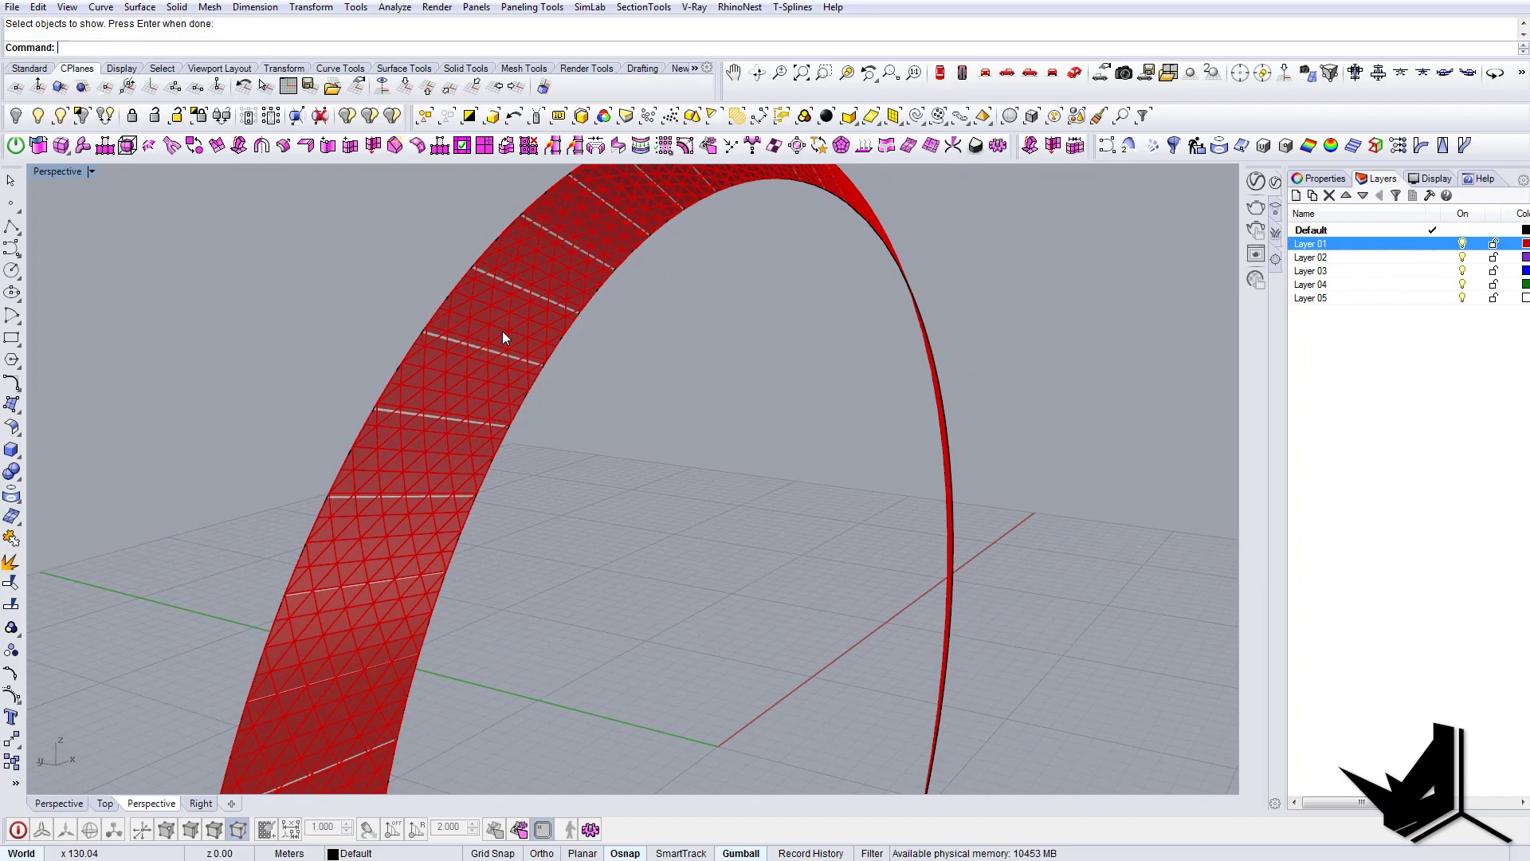
{"action": "left_click", "coordinate": [496, 328]}
{"action": "scroll", "coordinate": [434, 382], "scroll_direction": "up", "scroll_amount": 10}
{"action": "key", "text": "Escape"}
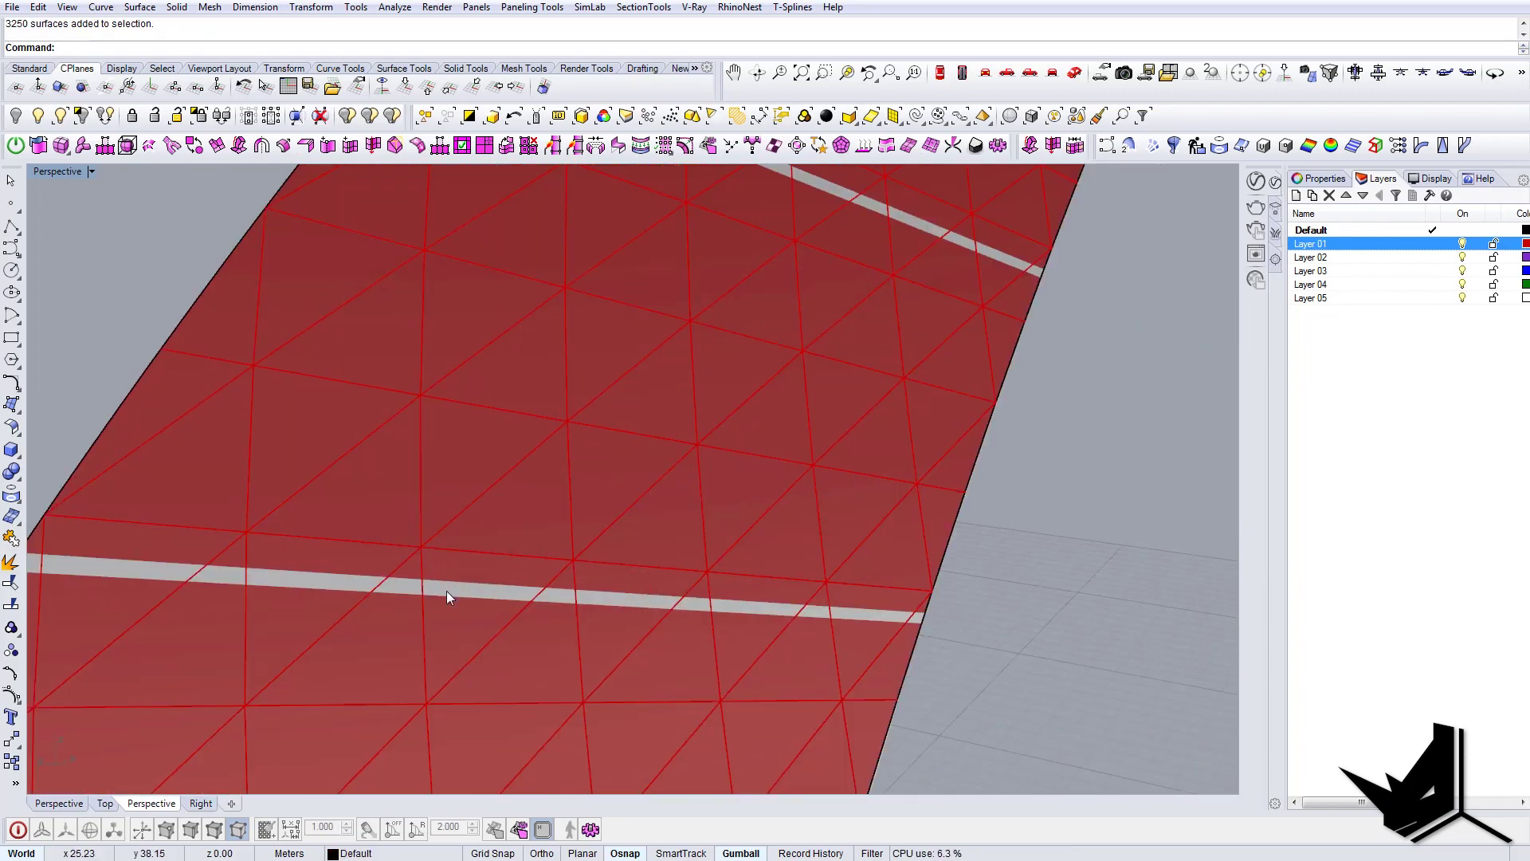
{"action": "left_click", "coordinate": [448, 594]}
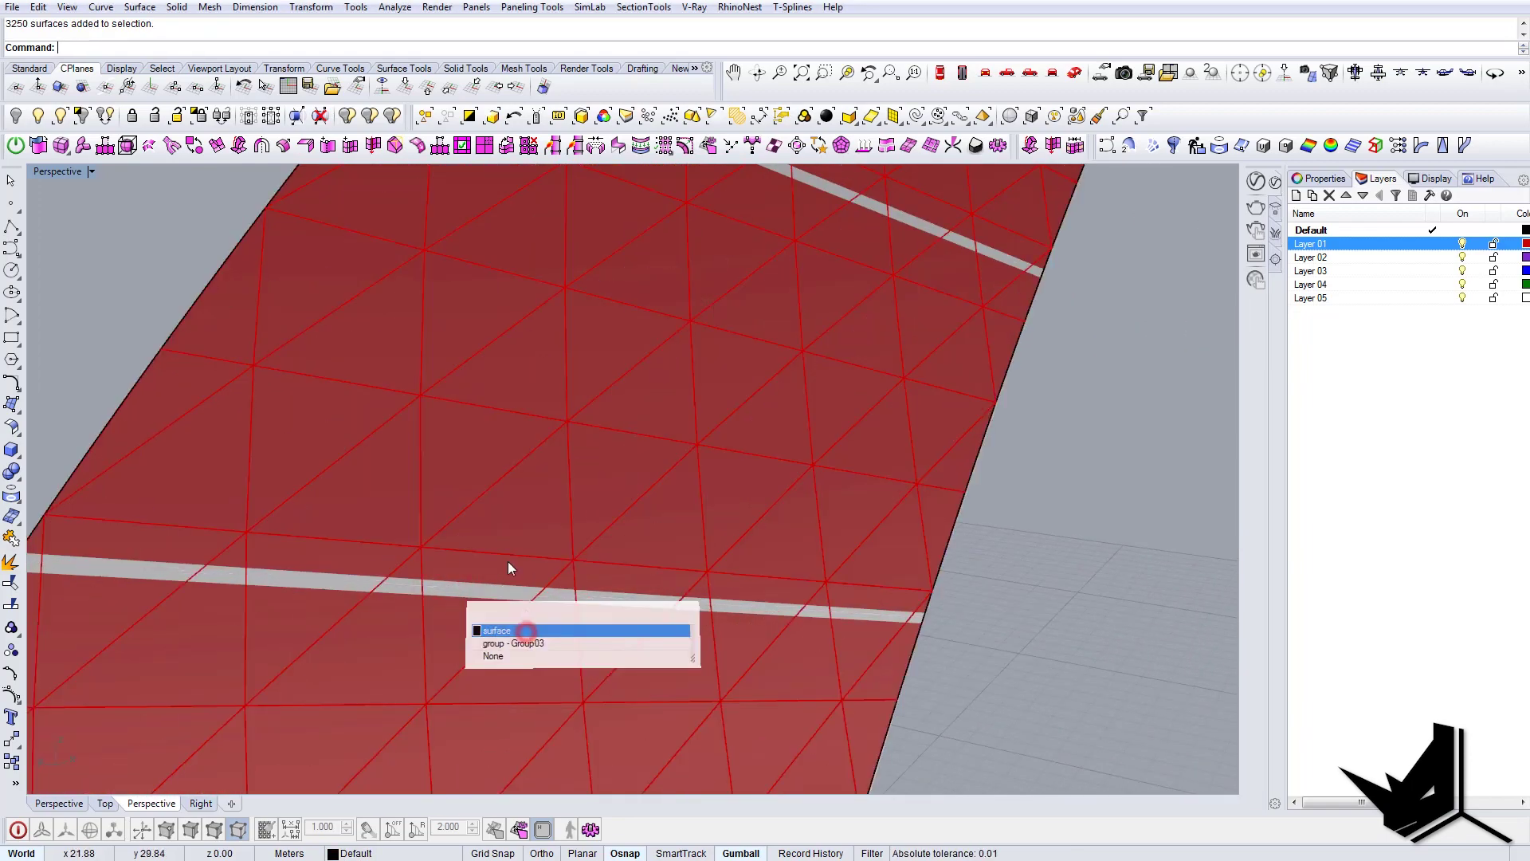
{"action": "key", "text": "Delete"}
- Move the whole group of baked panels to the Default layer
{"action": "scroll", "coordinate": [580, 370], "scroll_direction": "down", "scroll_amount": 8}
{"action": "right_click_drag", "start_coordinate": [673, 416], "coordinate": [652, 447]}
{"action": "left_click", "coordinate": [650, 375]}
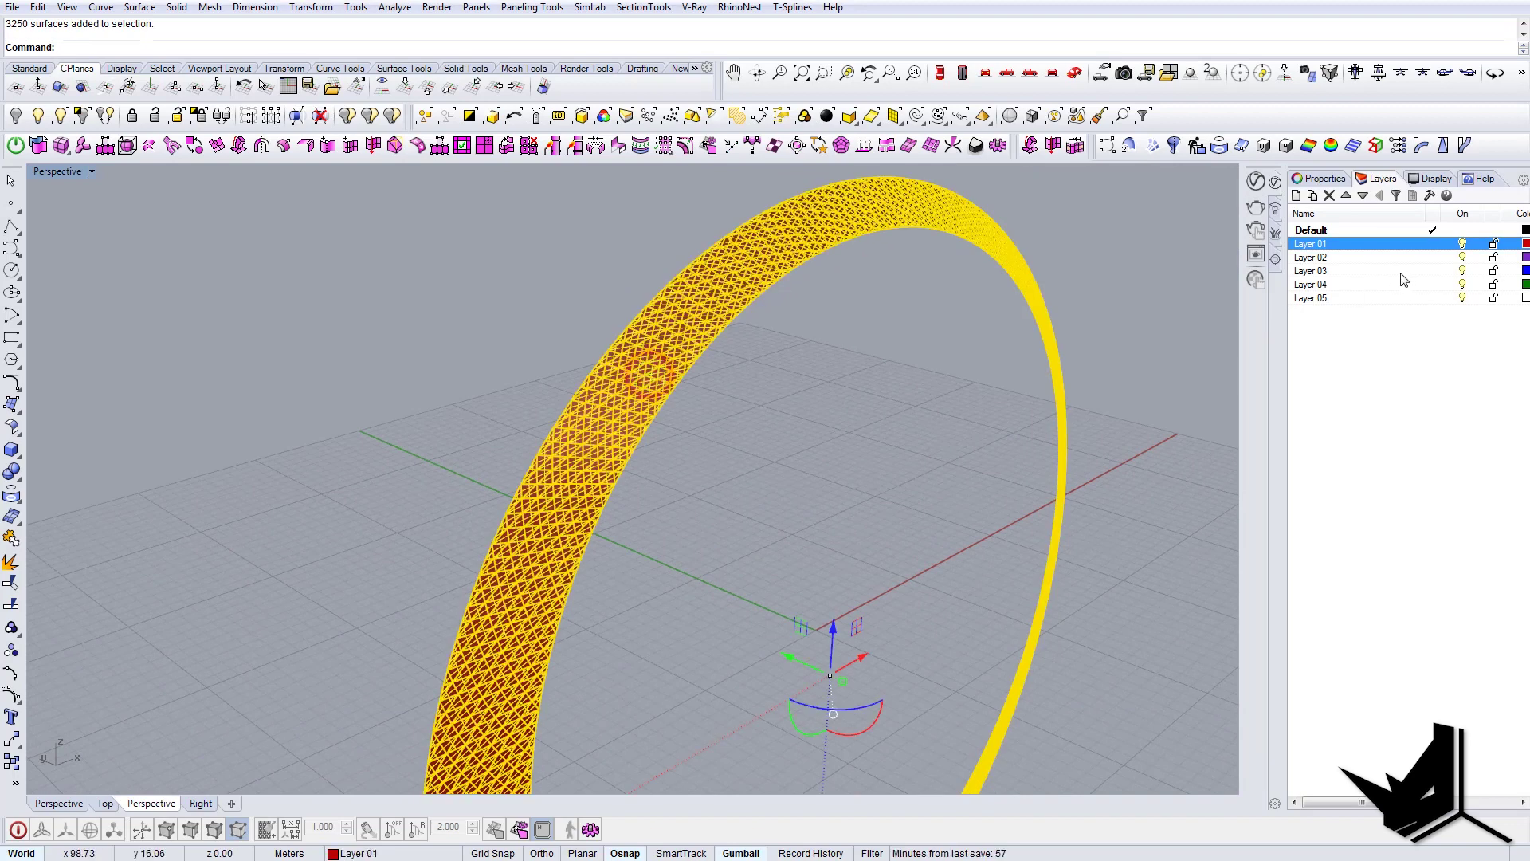
{"action": "right_click", "coordinate": [1355, 231]}
{"action": "left_click", "coordinate": [1387, 515]}
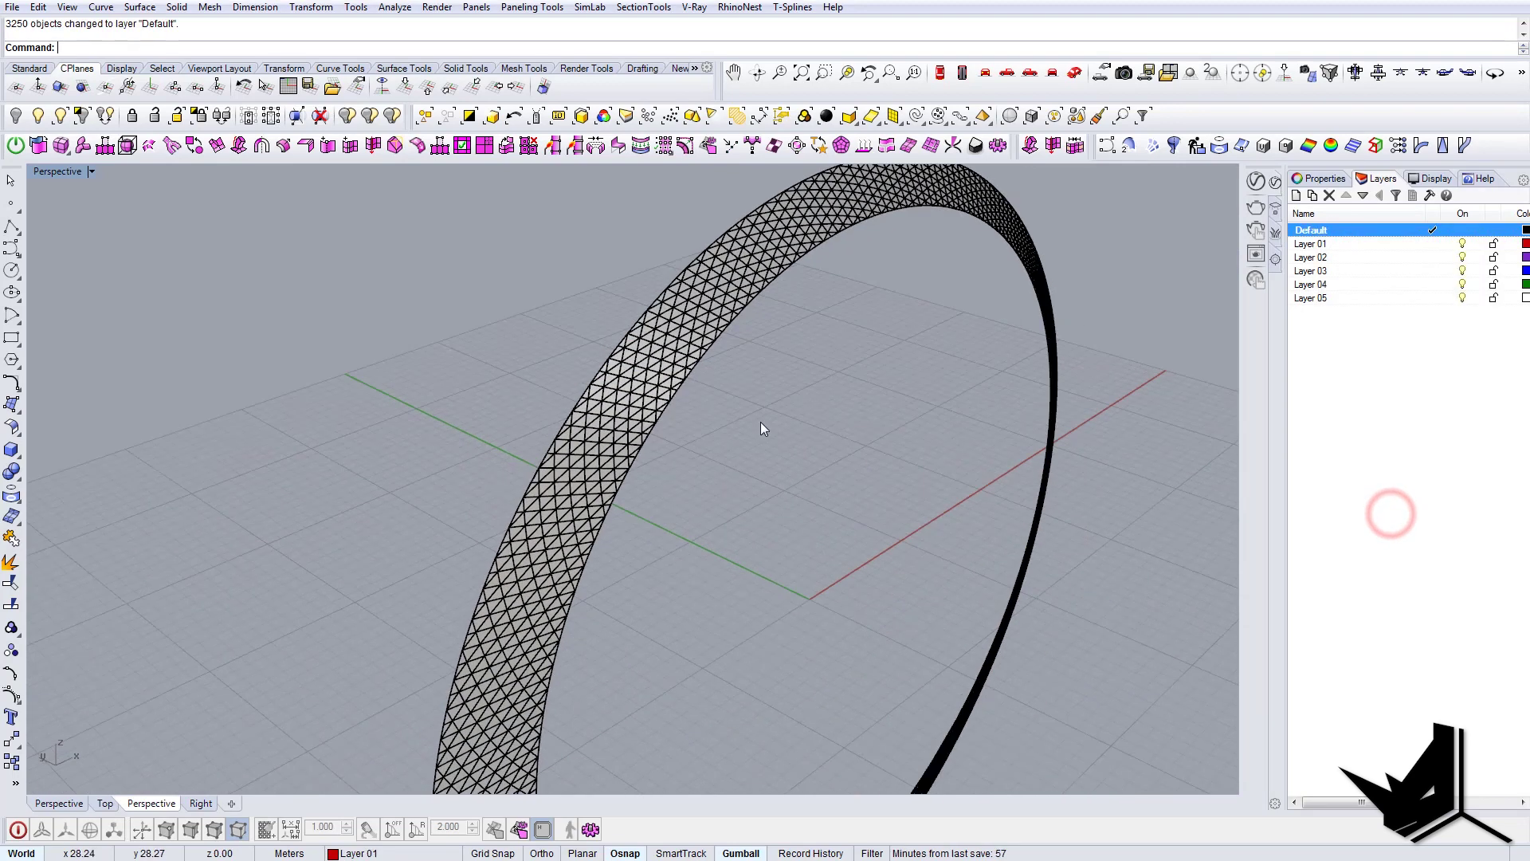
- Unhide the extruded band along the outer edge of the panels together with the inner ring surface
{"action": "left_click", "coordinate": [60, 115]}
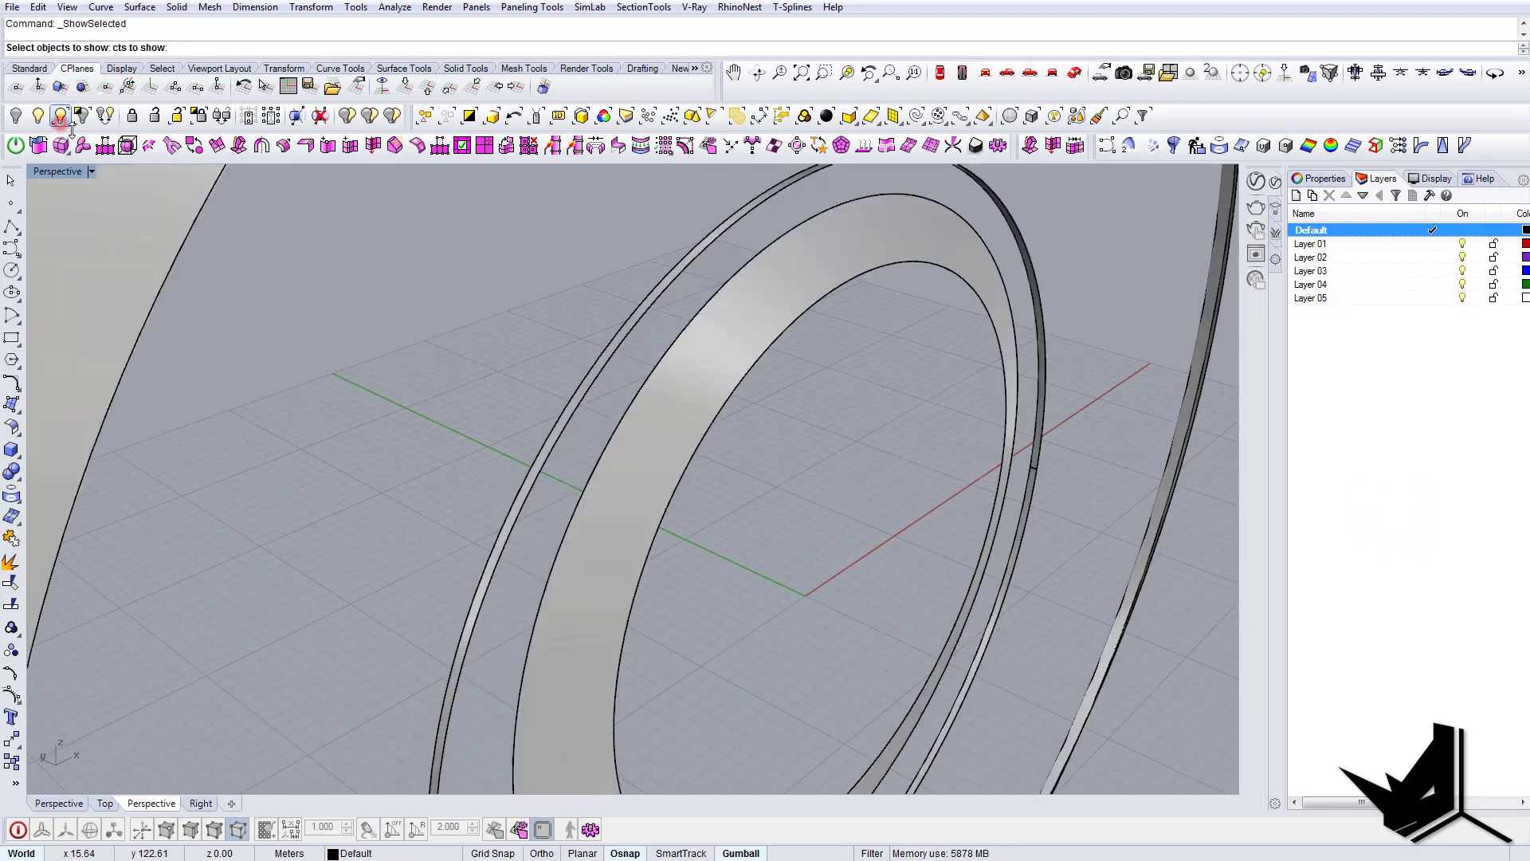
{"action": "scroll", "coordinate": [588, 395], "scroll_direction": "up", "scroll_amount": 3}
{"action": "left_click", "coordinate": [574, 386]}
{"action": "left_click", "coordinate": [681, 439]}
{"action": "right_click", "coordinate": [680, 439]}
{"action": "scroll", "coordinate": [681, 438], "scroll_direction": "down", "scroll_amount": 6}
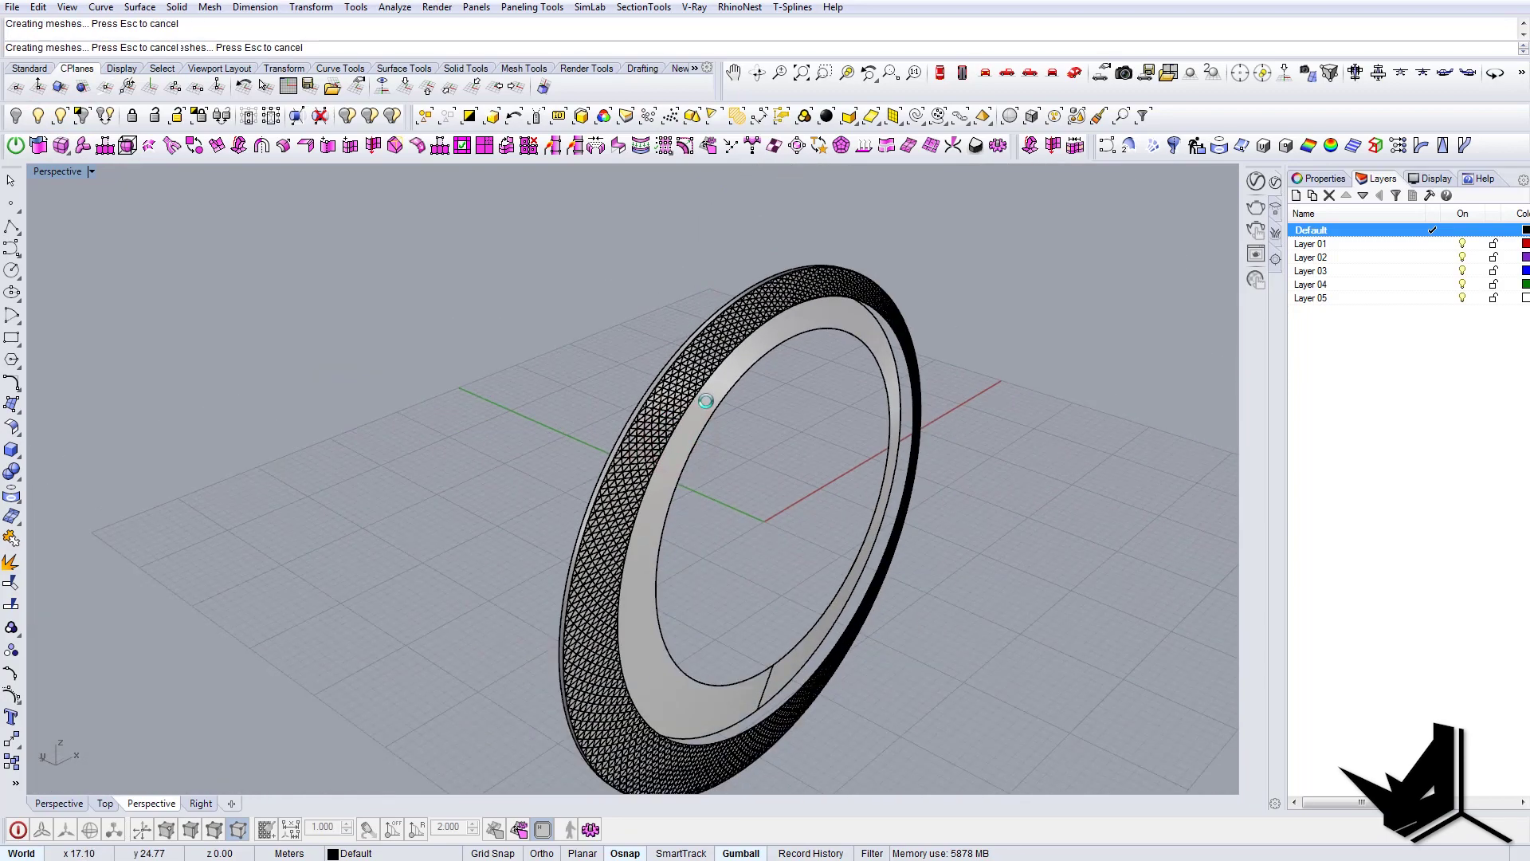
- Delete the plain inner ring surface, keeping the panels and the extruded band
{"action": "scroll", "coordinate": [705, 401], "scroll_direction": "down", "scroll_amount": 3}
{"action": "right_click_drag", "start_coordinate": [705, 400], "coordinate": [749, 394]}
{"action": "scroll", "coordinate": [654, 499], "scroll_direction": "up", "scroll_amount": 6}
{"action": "right_click_drag", "start_coordinate": [654, 499], "coordinate": [790, 522]}
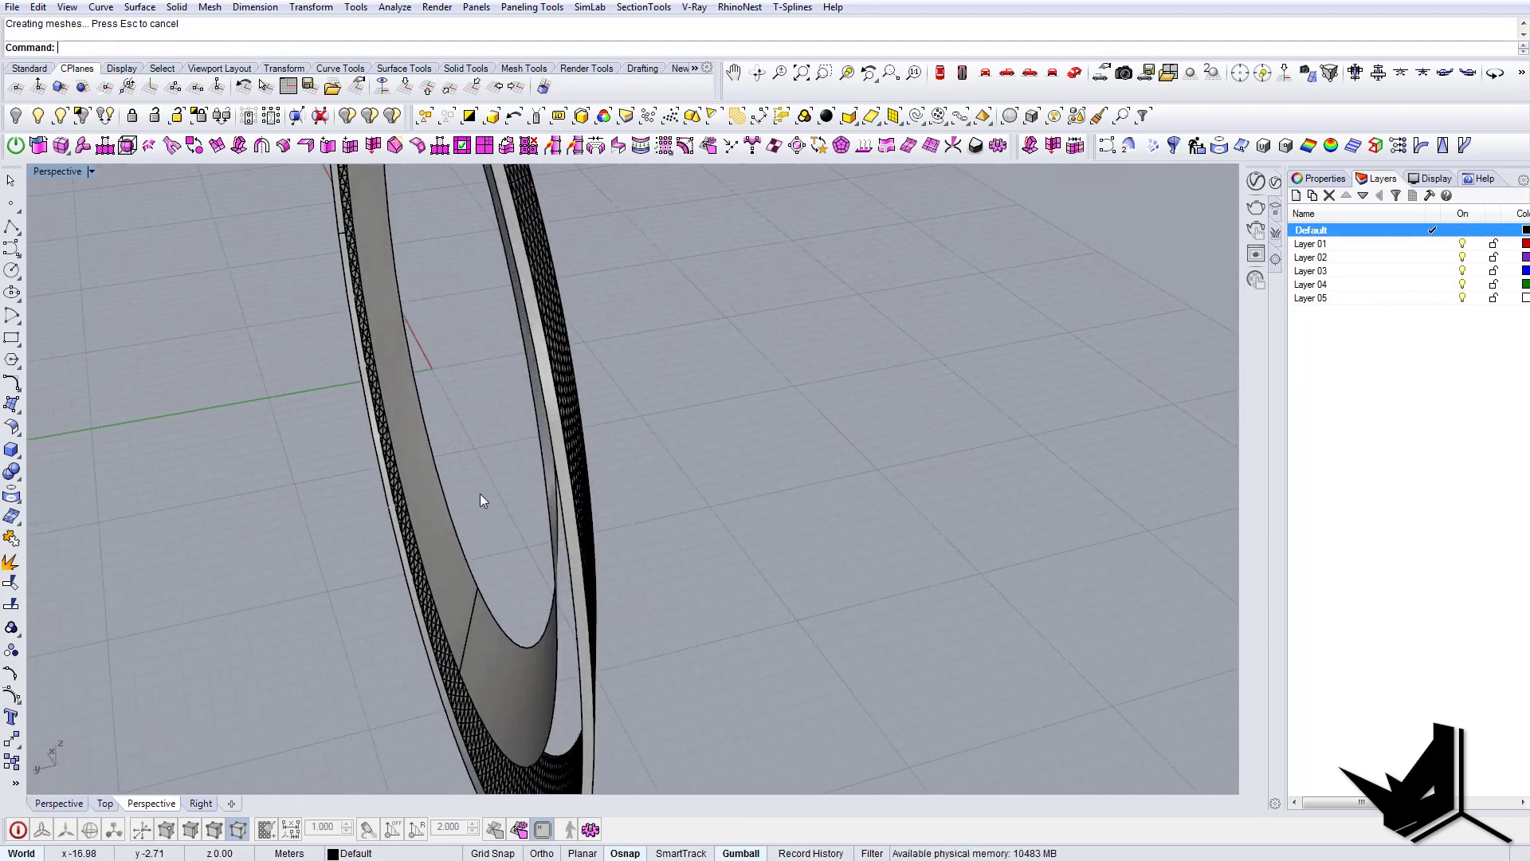
{"action": "right_click_drag", "start_coordinate": [550, 514], "coordinate": [909, 435]}
{"action": "left_click", "coordinate": [546, 624]}
{"action": "key", "text": "Delete"}
- In the top view, draw a line across the width of the extruded band at its end
{"action": "left_click", "coordinate": [640, 297]}
{"action": "right_click_drag", "start_coordinate": [706, 382], "coordinate": [532, 675], "text": "shift"}
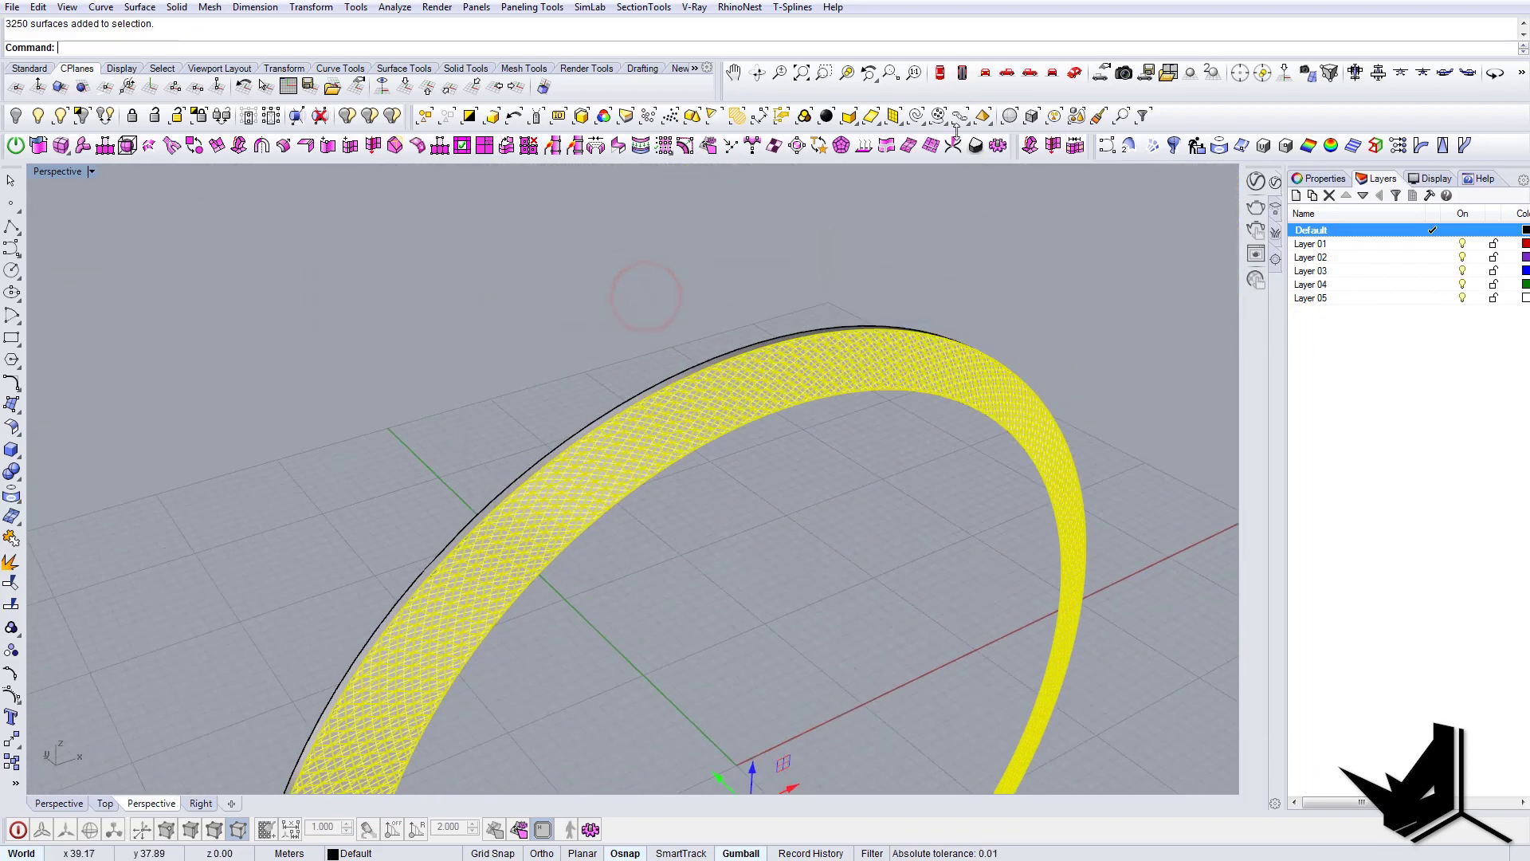
{"action": "left_click", "coordinate": [941, 73]}
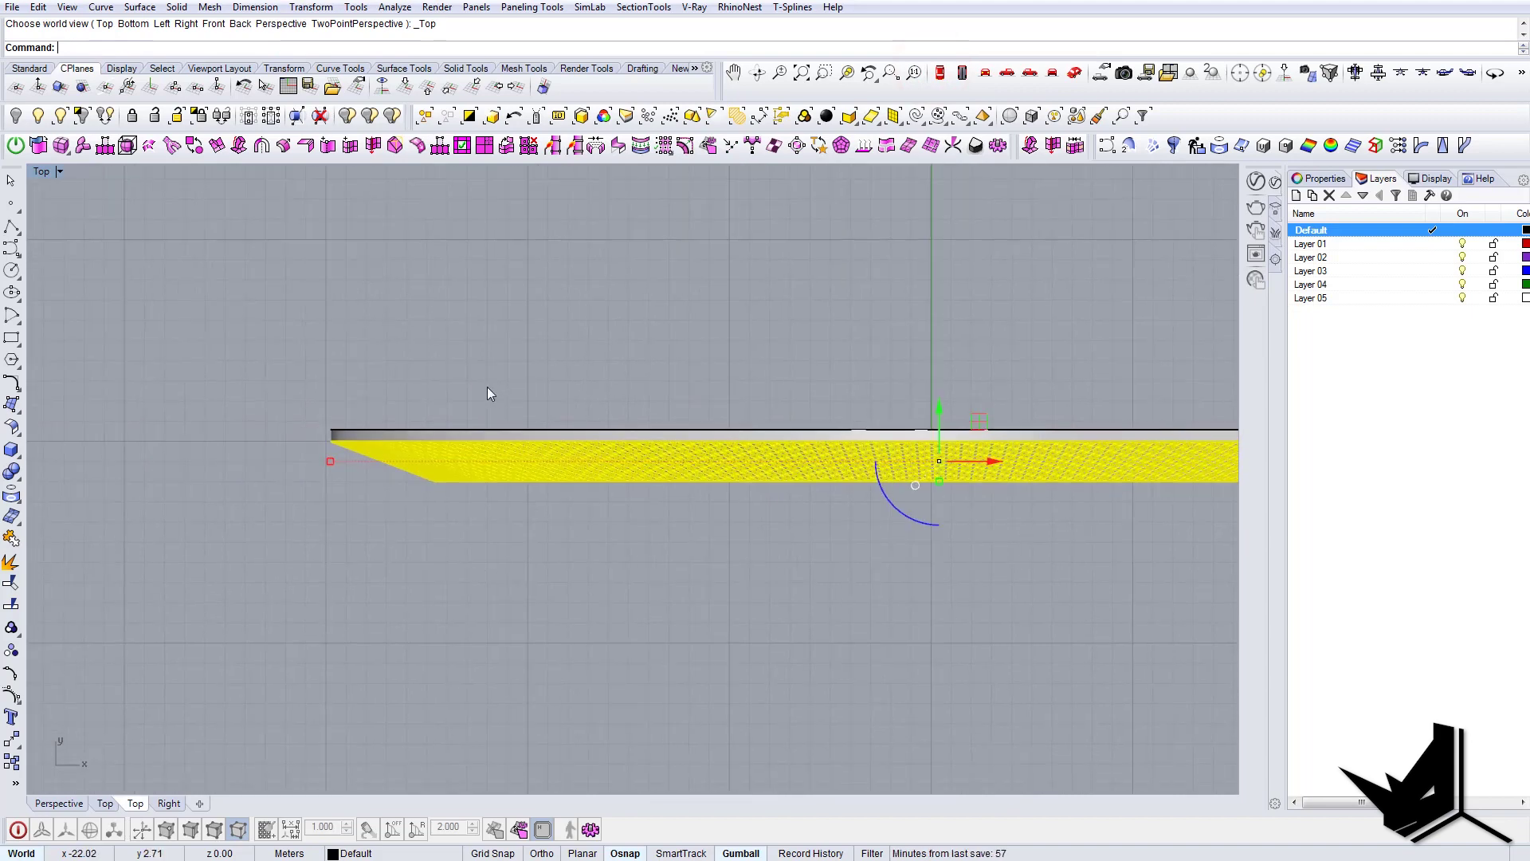
{"action": "key", "text": "l"}
{"action": "scroll", "coordinate": [318, 437], "scroll_direction": "up", "scroll_amount": 8}
{"action": "left_click", "coordinate": [354, 458]}
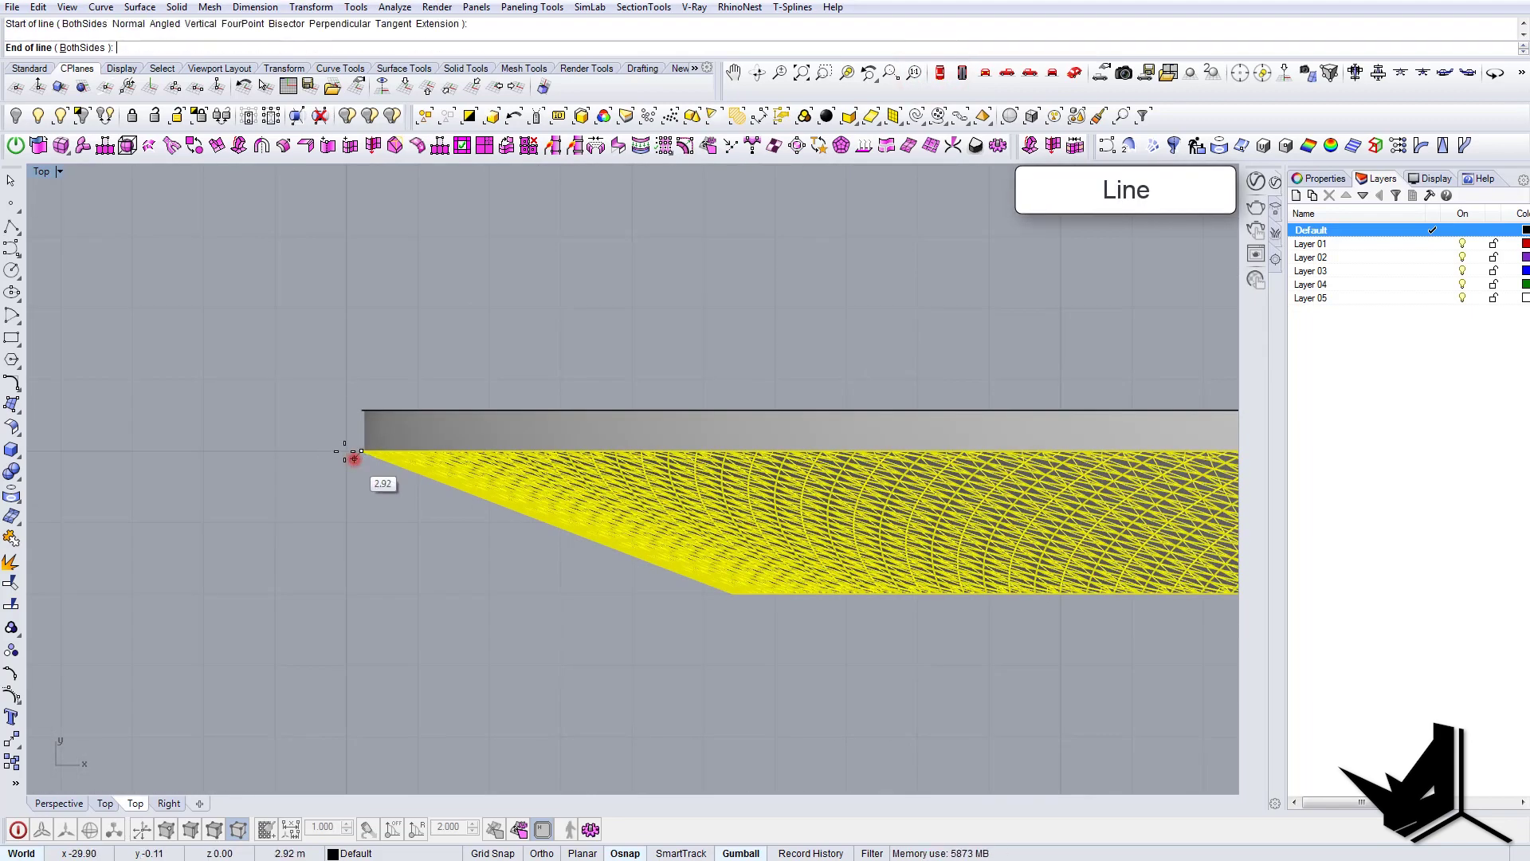
{"action": "scroll", "coordinate": [338, 363], "scroll_direction": "up", "scroll_amount": 4}
{"action": "left_click", "coordinate": [367, 441]}
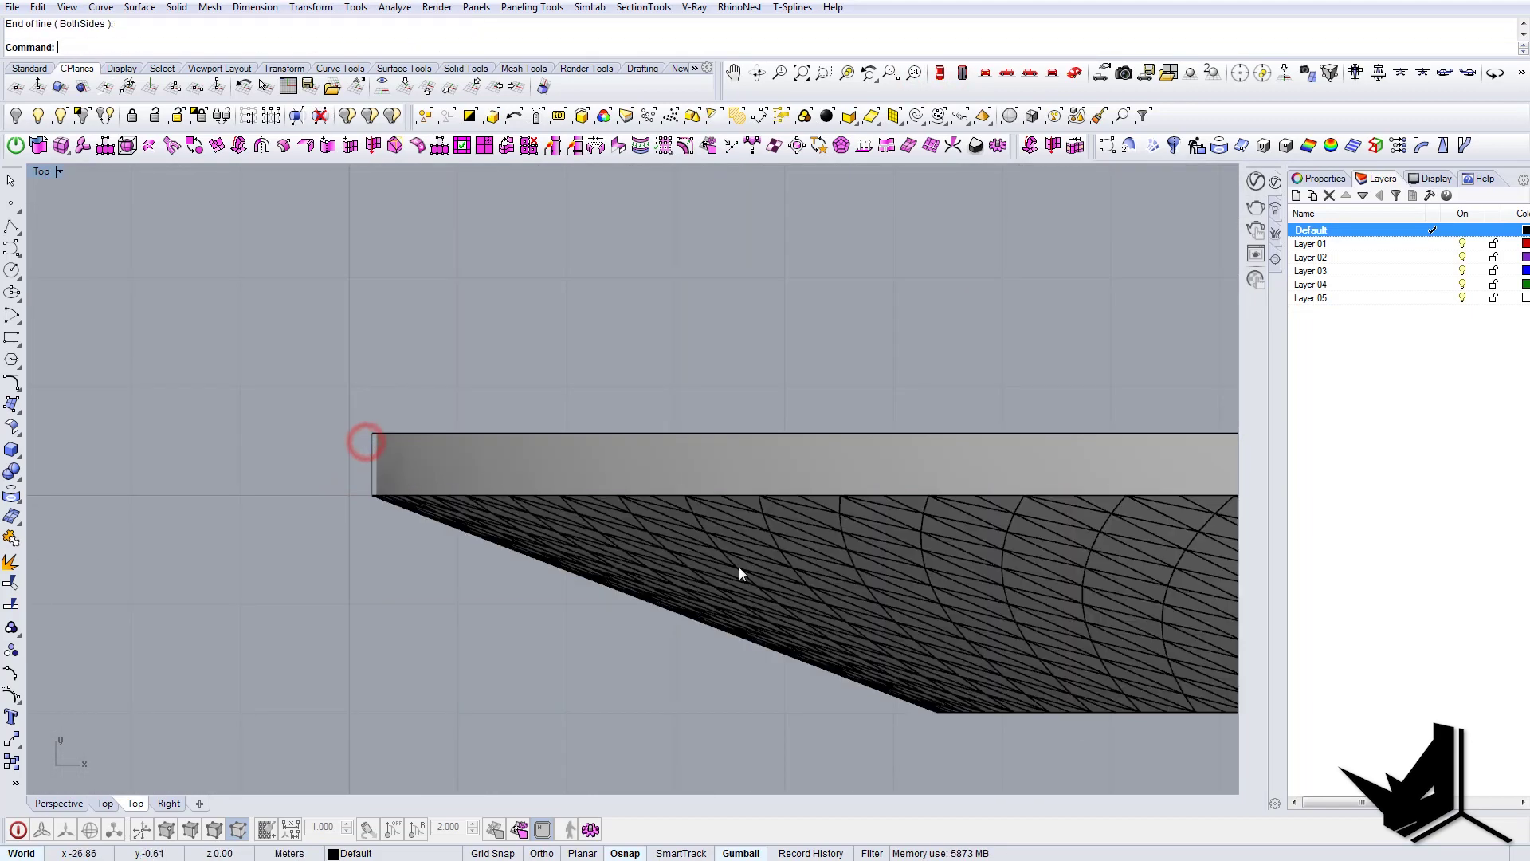
- Mirror a copy of the panel group across the midpoint of the line at the band's end, and select that line
{"action": "left_click", "coordinate": [771, 562]}
{"action": "type", "text": "mirror"}
{"action": "key", "text": "Return"}
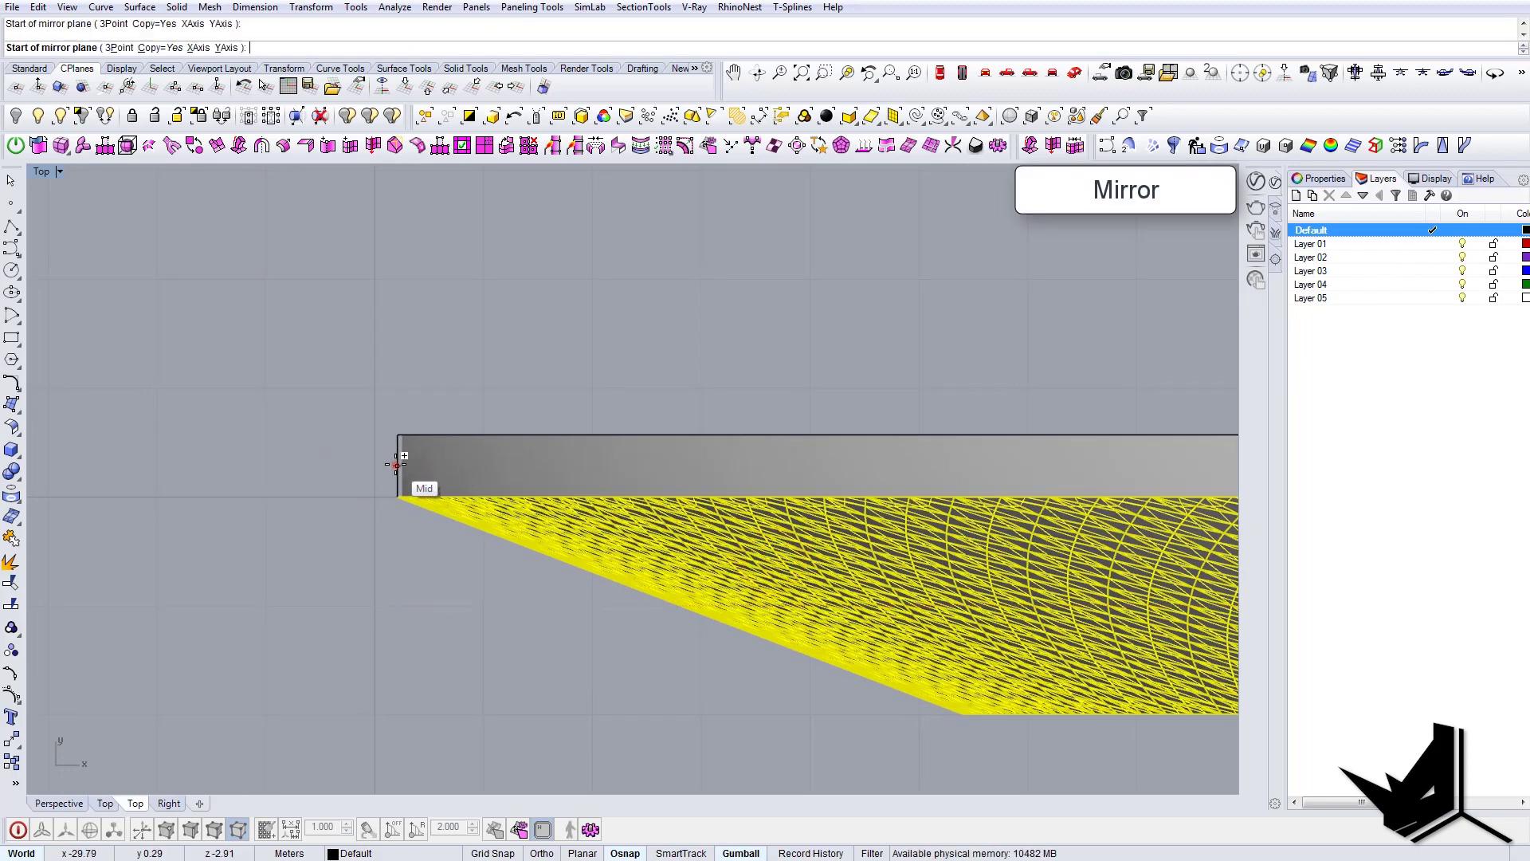
{"action": "left_click", "coordinate": [396, 465]}
{"action": "left_click", "coordinate": [304, 464]}
{"action": "key", "text": "Escape"}
{"action": "scroll", "coordinate": [308, 447], "scroll_direction": "down", "scroll_amount": 5}
{"action": "left_click_drag", "start_coordinate": [288, 401], "coordinate": [366, 507]}
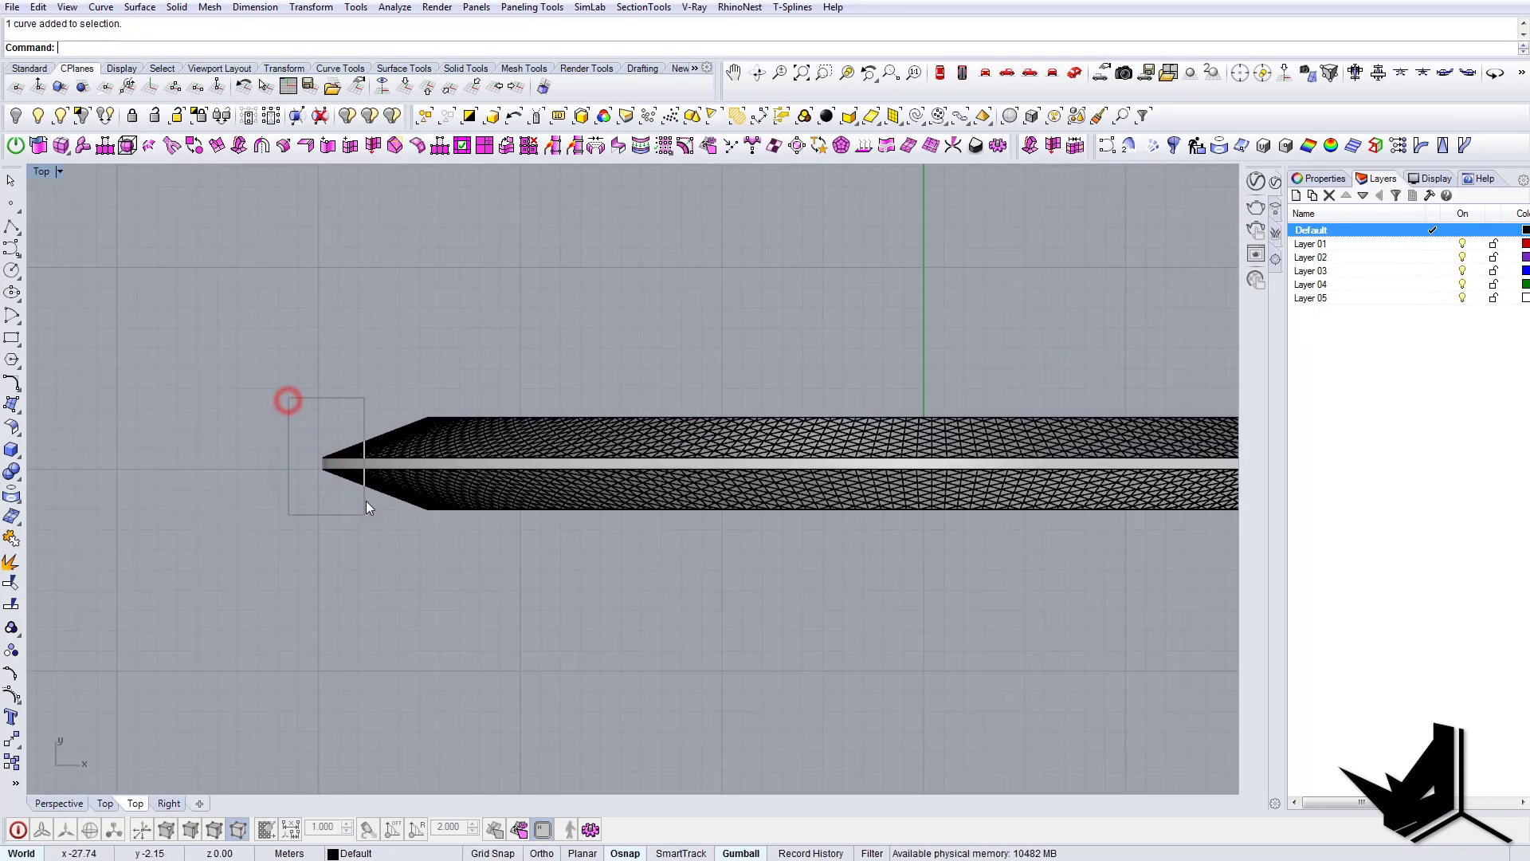
- In the perspective view, select the closed curve along the inner edge of the panelled ring
{"action": "left_click", "coordinate": [1071, 77]}
{"action": "right_click_drag", "start_coordinate": [806, 478], "coordinate": [898, 430]}
{"action": "scroll", "coordinate": [885, 422], "scroll_direction": "up", "scroll_amount": 6}
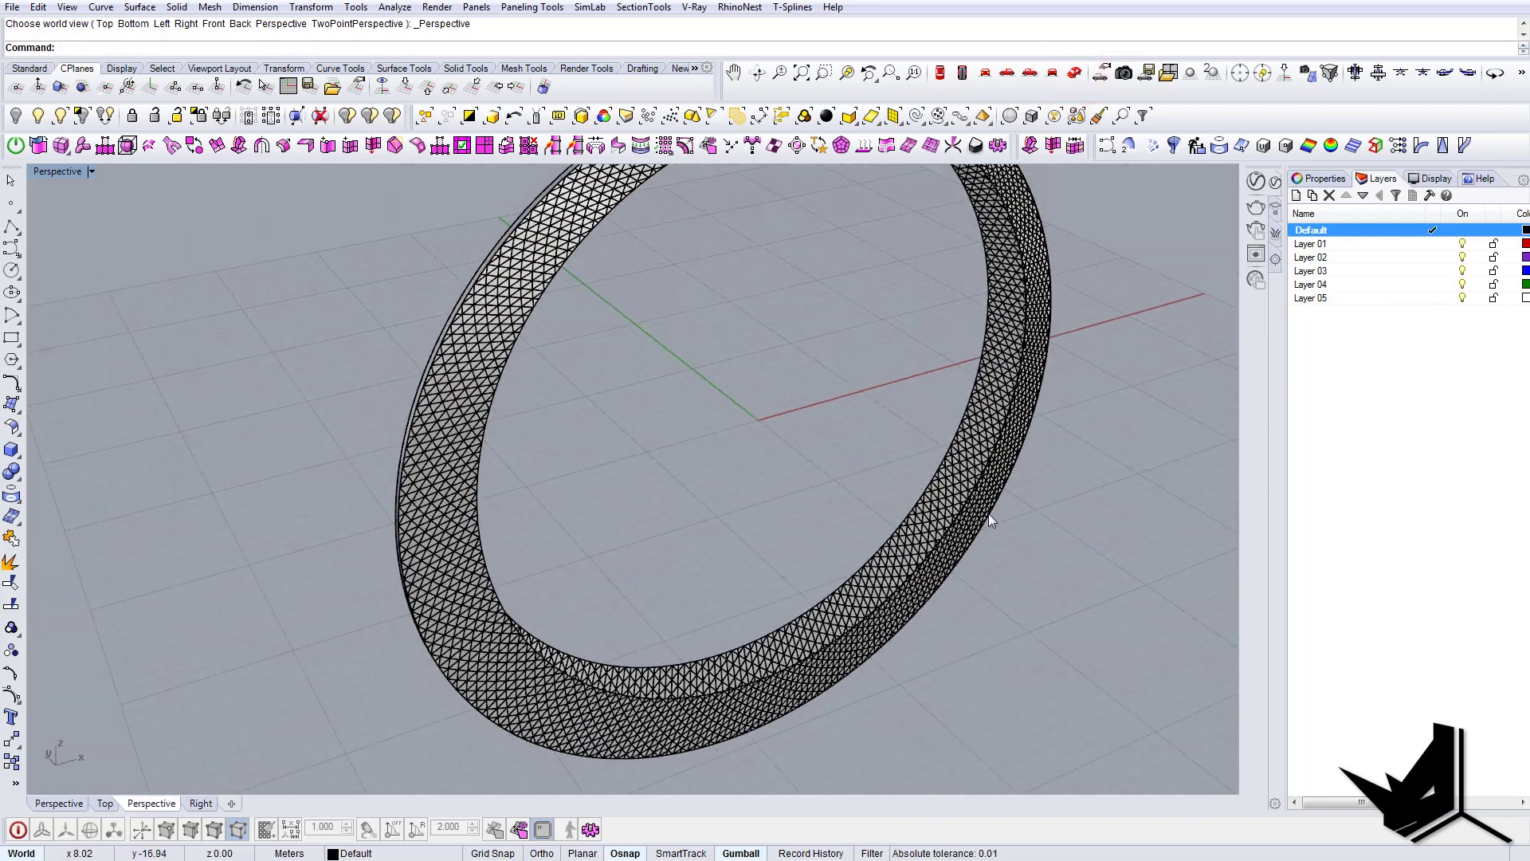
{"action": "scroll", "coordinate": [830, 499], "scroll_direction": "up", "scroll_amount": 3}
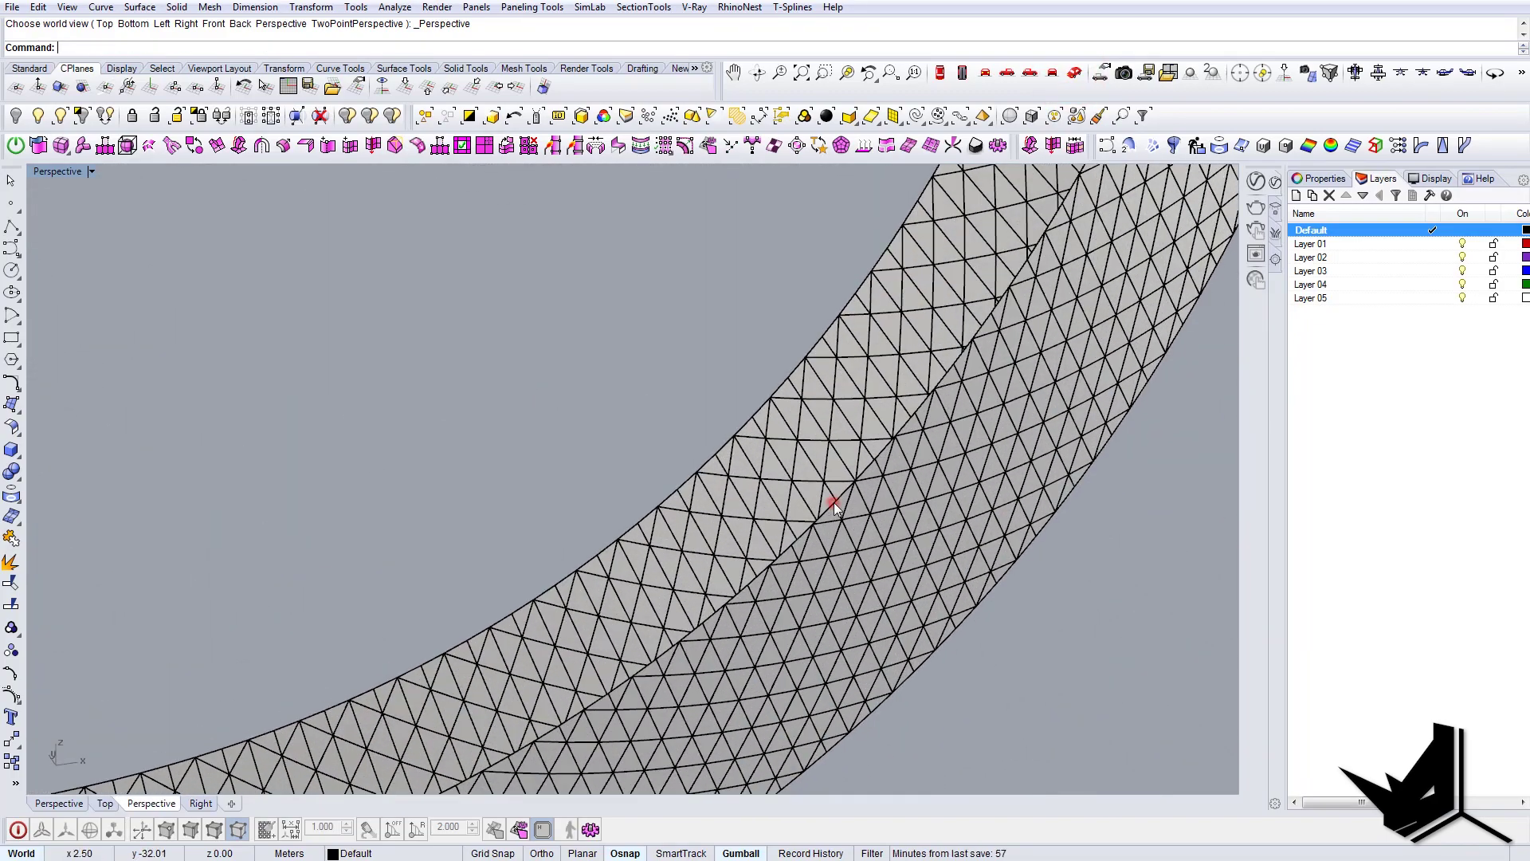
{"action": "left_click", "coordinate": [834, 503]}
{"action": "scroll", "coordinate": [834, 502], "scroll_direction": "up", "scroll_amount": 2}
{"action": "left_click", "coordinate": [881, 544]}
{"action": "scroll", "coordinate": [796, 528], "scroll_direction": "down", "scroll_amount": 5}
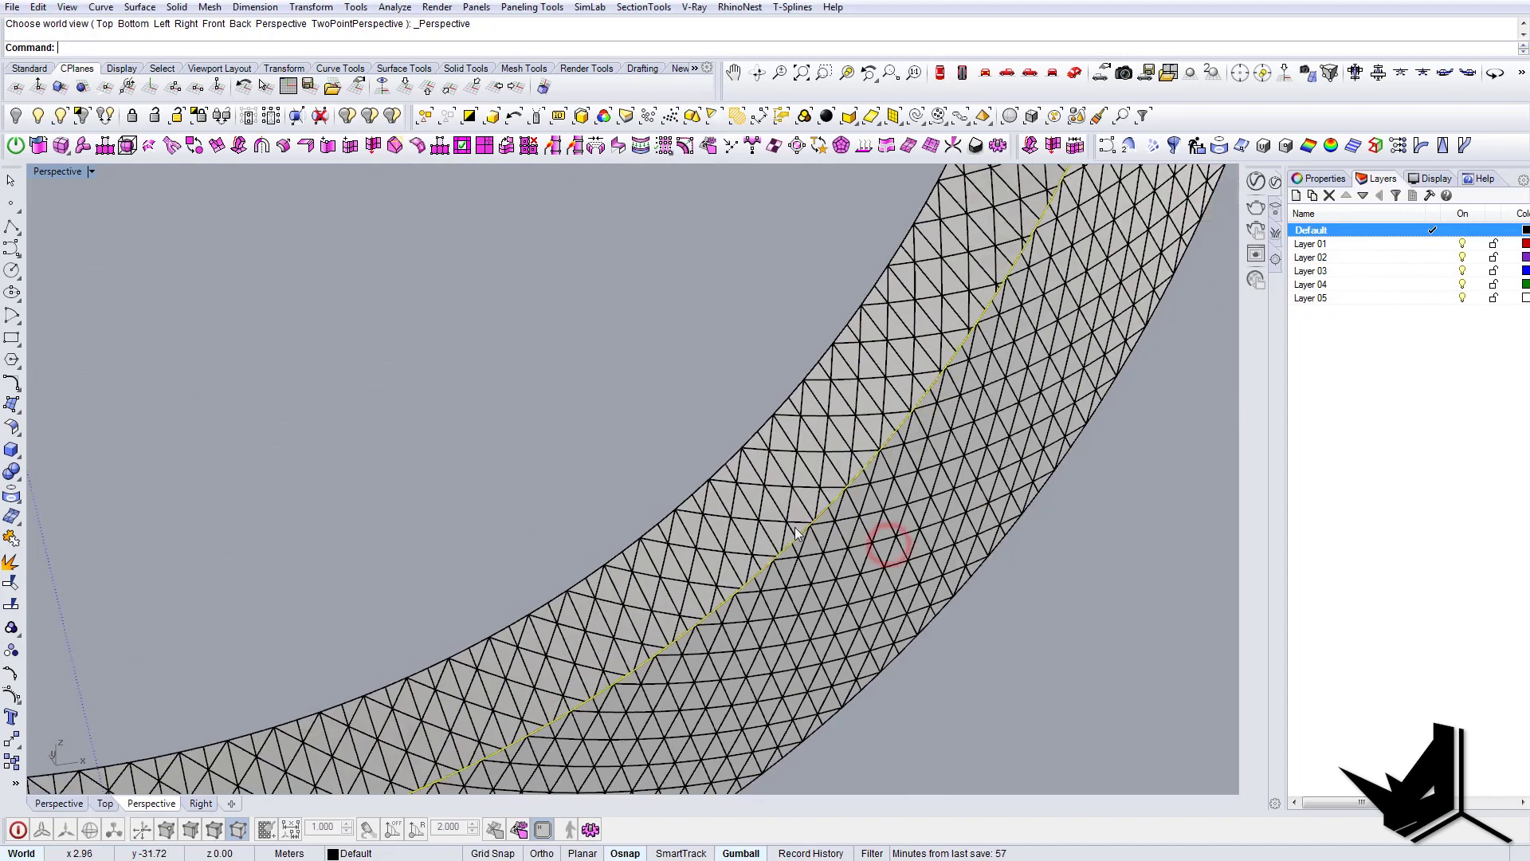
{"action": "scroll", "coordinate": [762, 539], "scroll_direction": "up", "scroll_amount": 3}
{"action": "scroll", "coordinate": [668, 556], "scroll_direction": "down", "scroll_amount": 8}
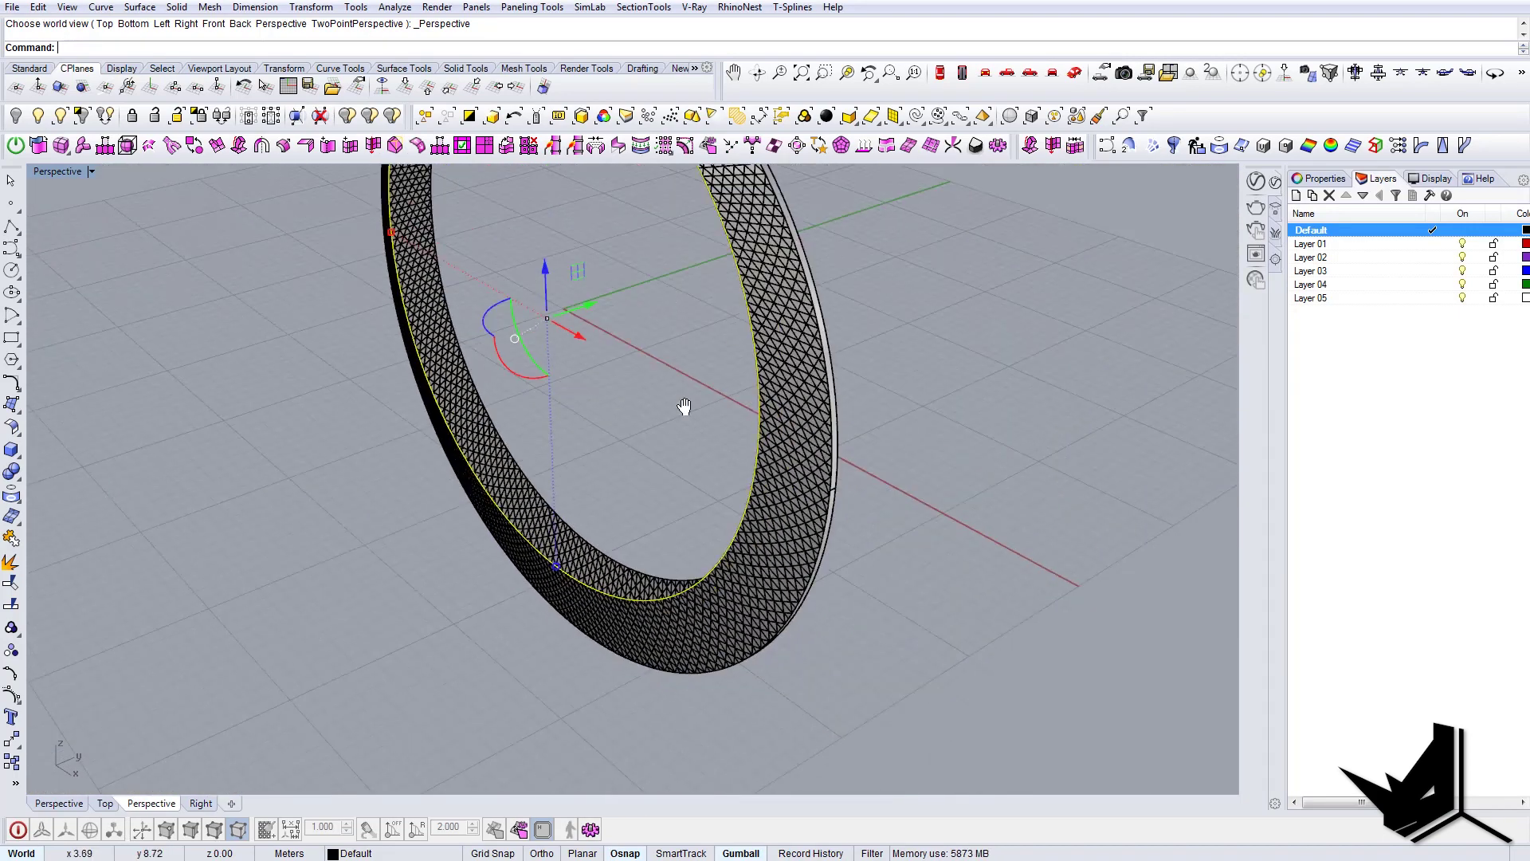
{"action": "right_click_drag", "start_coordinate": [683, 405], "coordinate": [983, 97]}
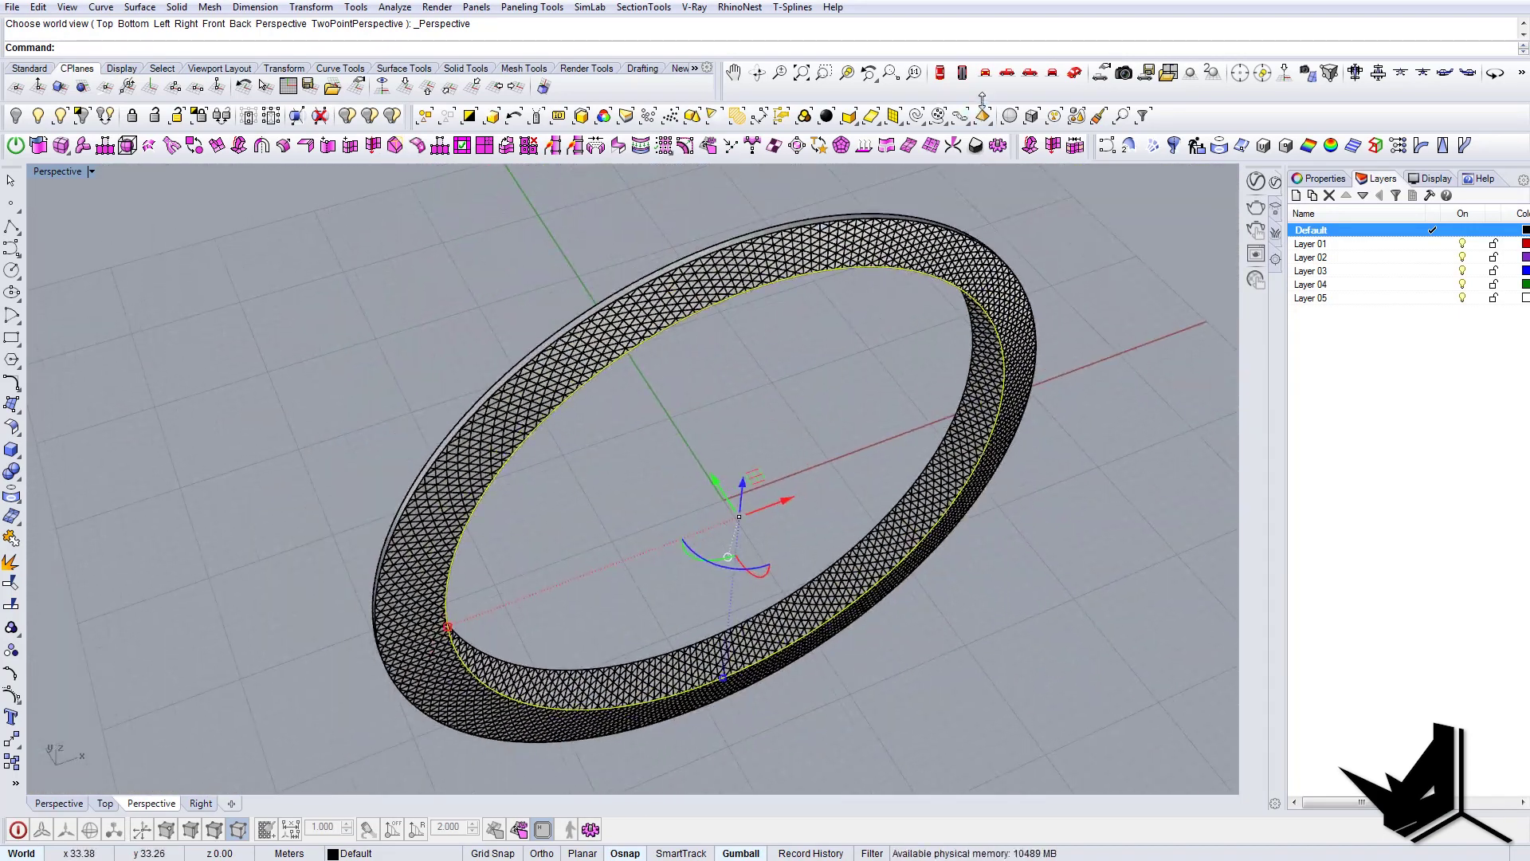
- Draw a reference line across the end of the extruded band in the top view, from one edge to the other
{"action": "left_click", "coordinate": [938, 75]}
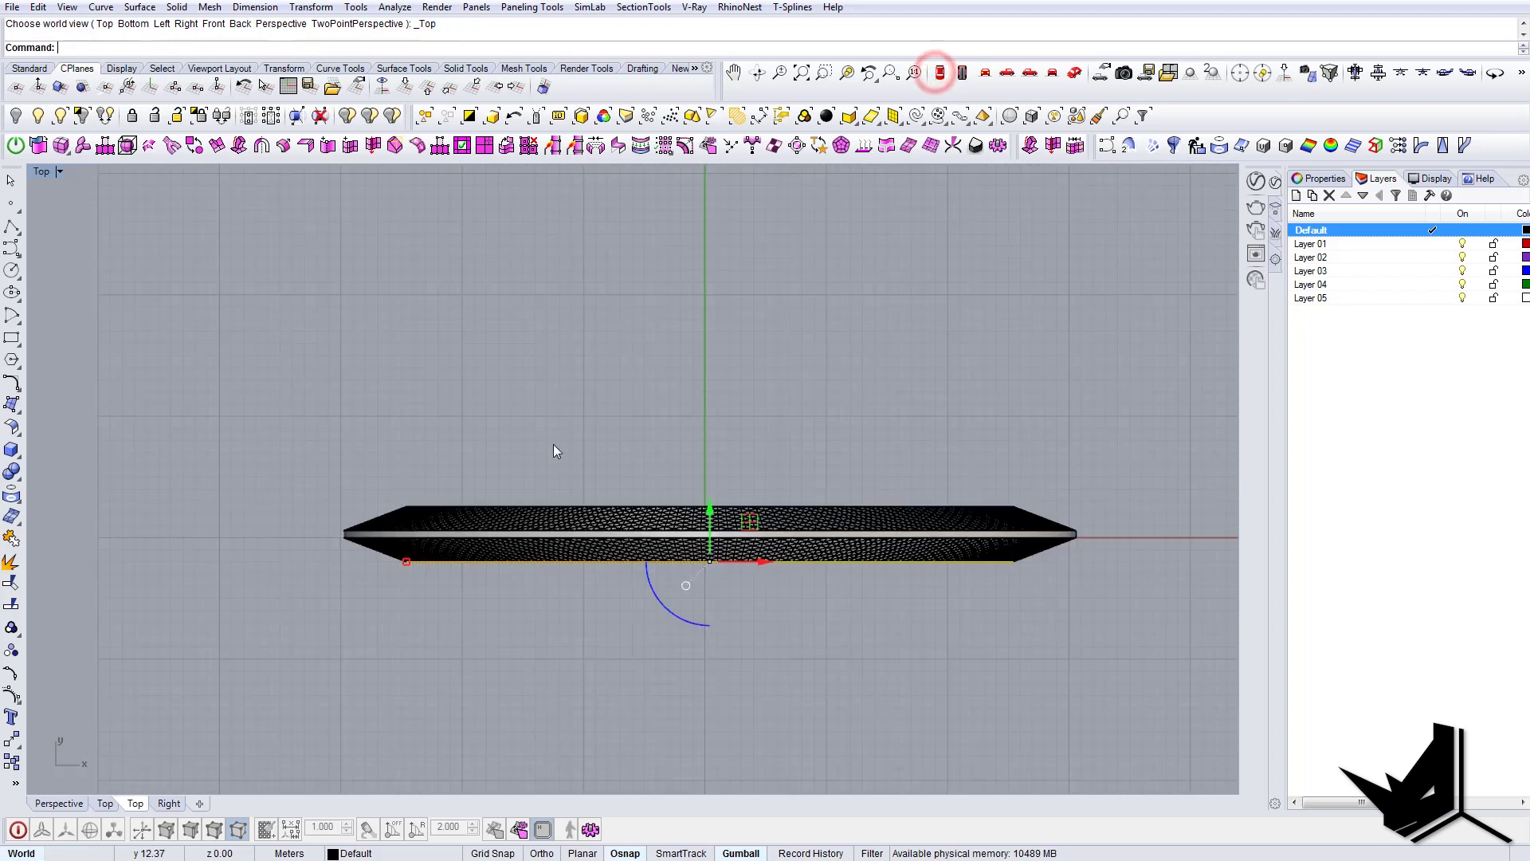
{"action": "scroll", "coordinate": [413, 566], "scroll_direction": "up", "scroll_amount": 5}
{"action": "scroll", "coordinate": [417, 573], "scroll_direction": "up", "scroll_amount": 2}
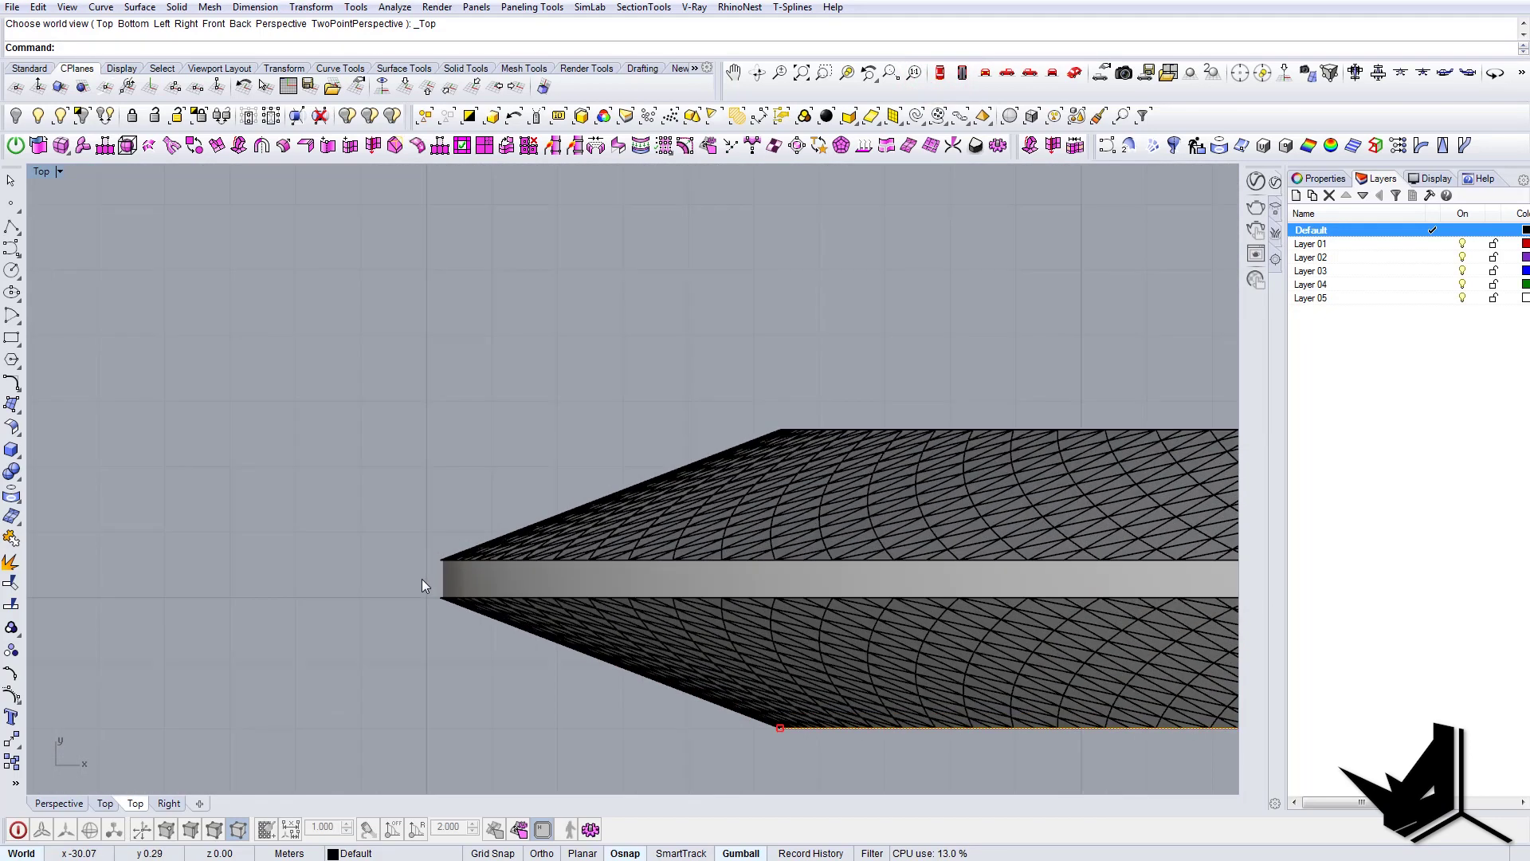
{"action": "type", "text": "line"}
{"action": "key", "text": "Return"}
{"action": "left_click", "coordinate": [438, 602]}
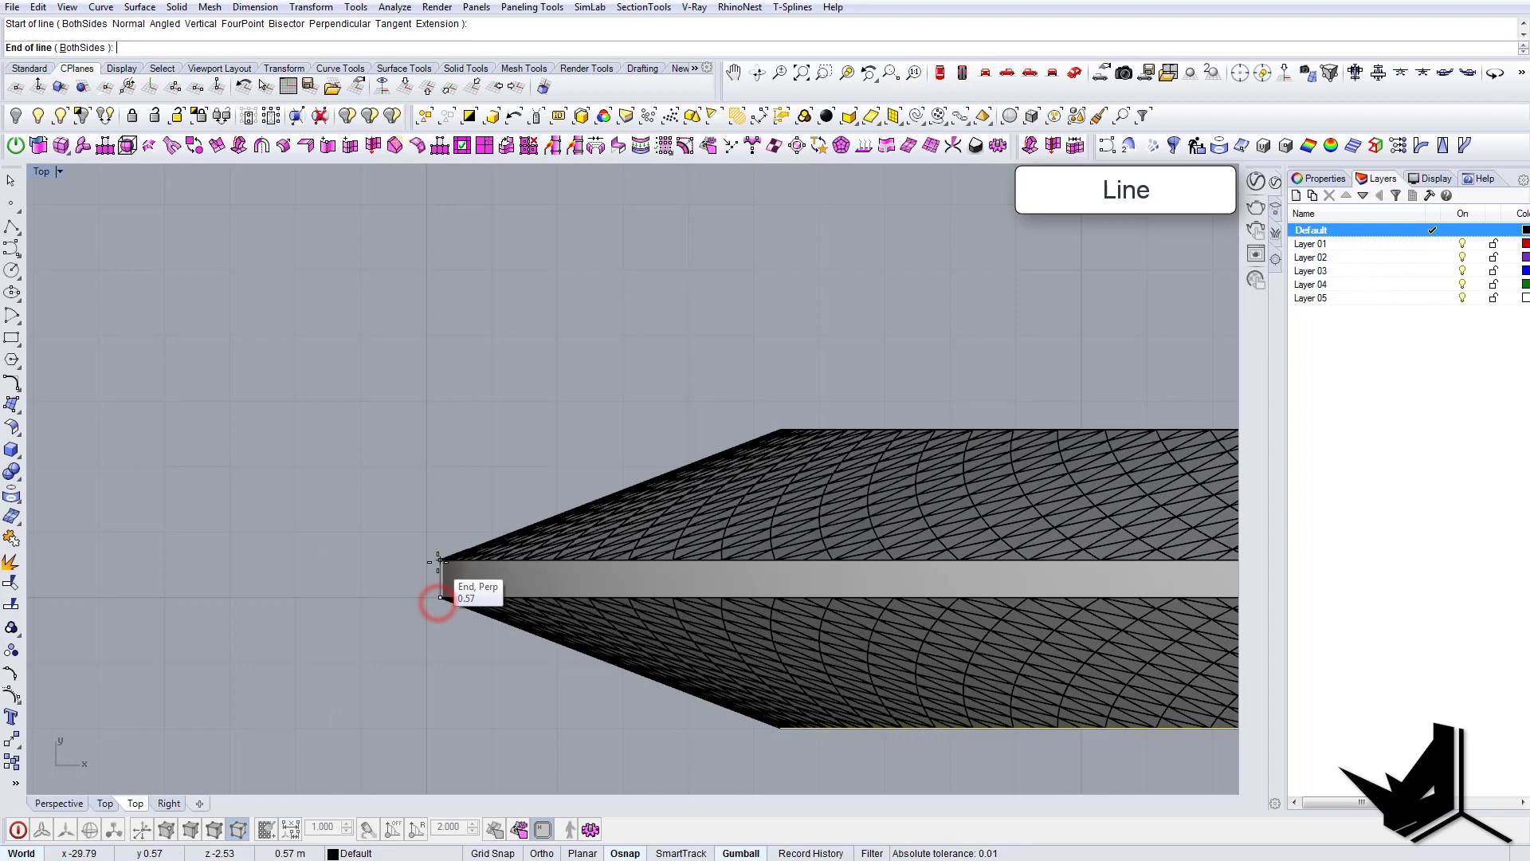
{"action": "left_click", "coordinate": [436, 562]}
- Mirror a copy of the inner edge curve across the midpoint of the reference line
{"action": "scroll", "coordinate": [437, 562], "scroll_direction": "down", "scroll_amount": 2}
{"action": "scroll", "coordinate": [436, 562], "scroll_direction": "down", "scroll_amount": 2}
{"action": "type", "text": "mi"}
{"action": "key", "text": "Return"}
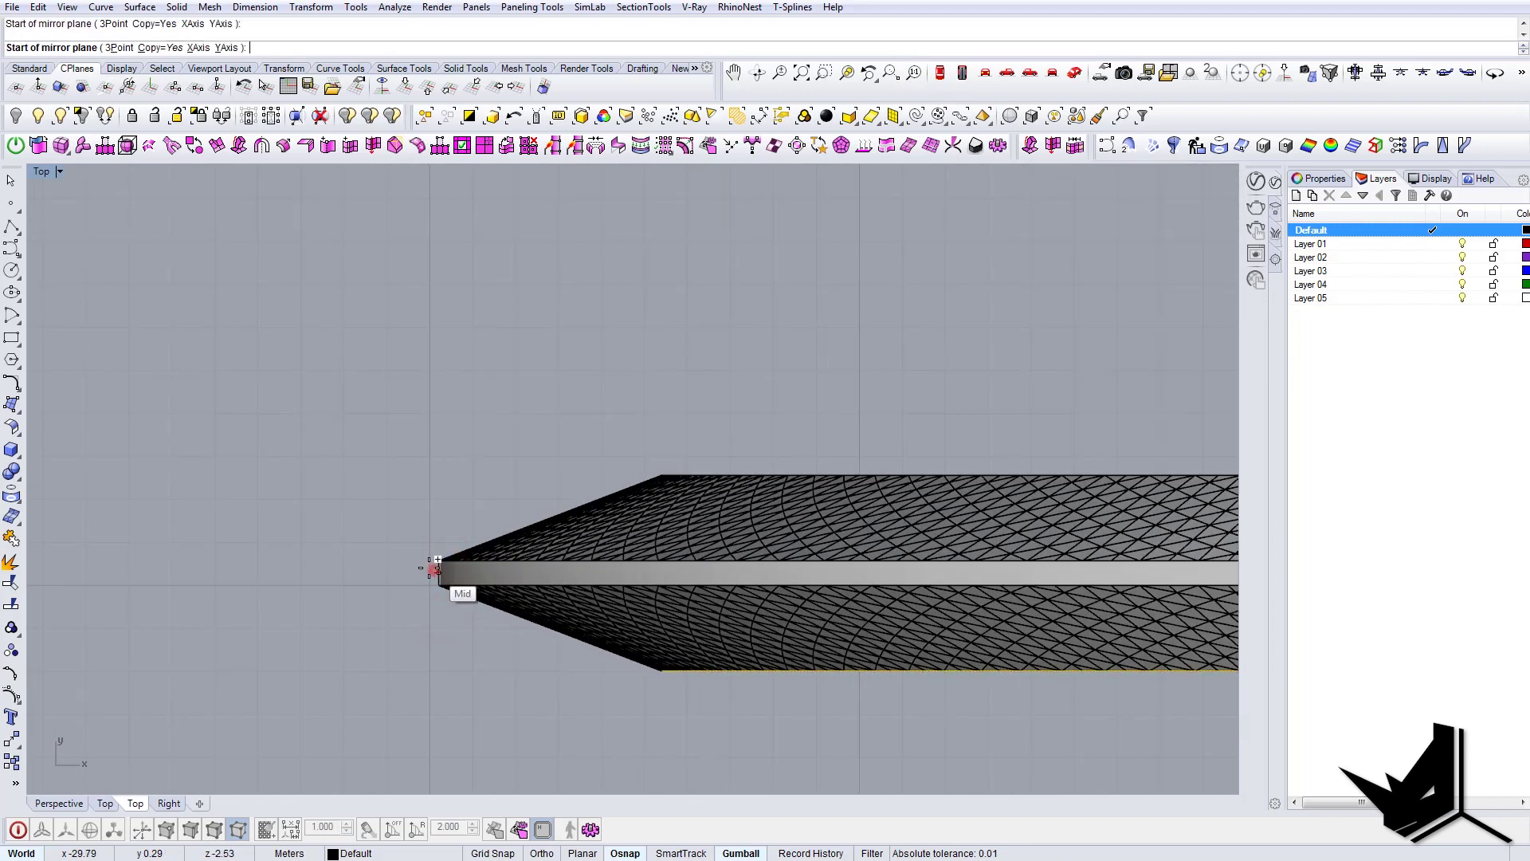
{"action": "left_click", "coordinate": [435, 571]}
{"action": "left_click", "coordinate": [391, 567]}
- Loft between the original and mirrored inner edge curves with the Tight style and Do not simplify option
{"action": "left_click", "coordinate": [1074, 72]}
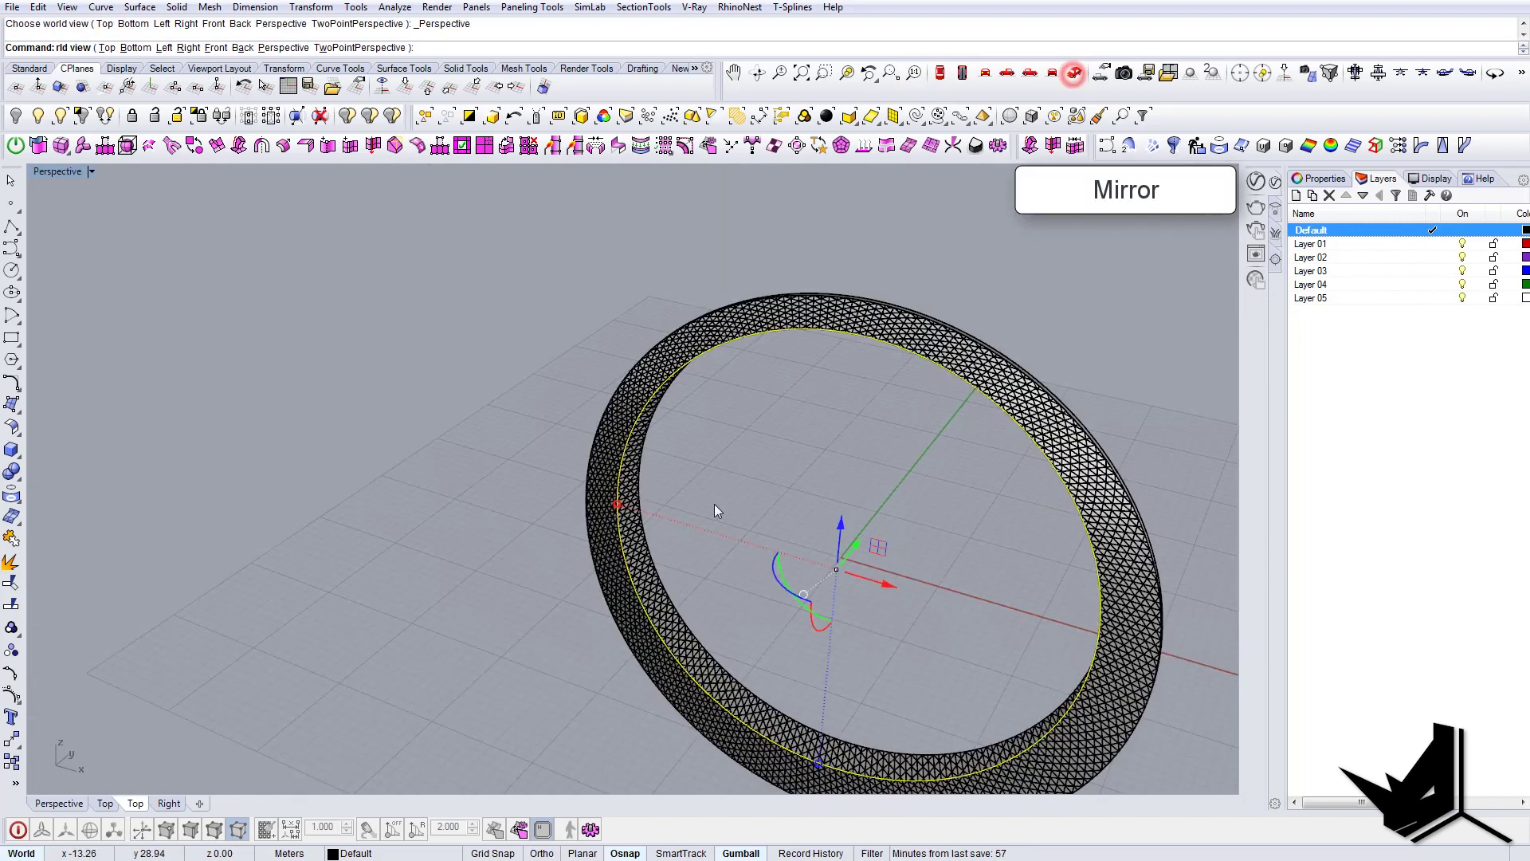
{"action": "scroll", "coordinate": [662, 486], "scroll_direction": "up", "scroll_amount": 5}
{"action": "left_click", "coordinate": [630, 500]}
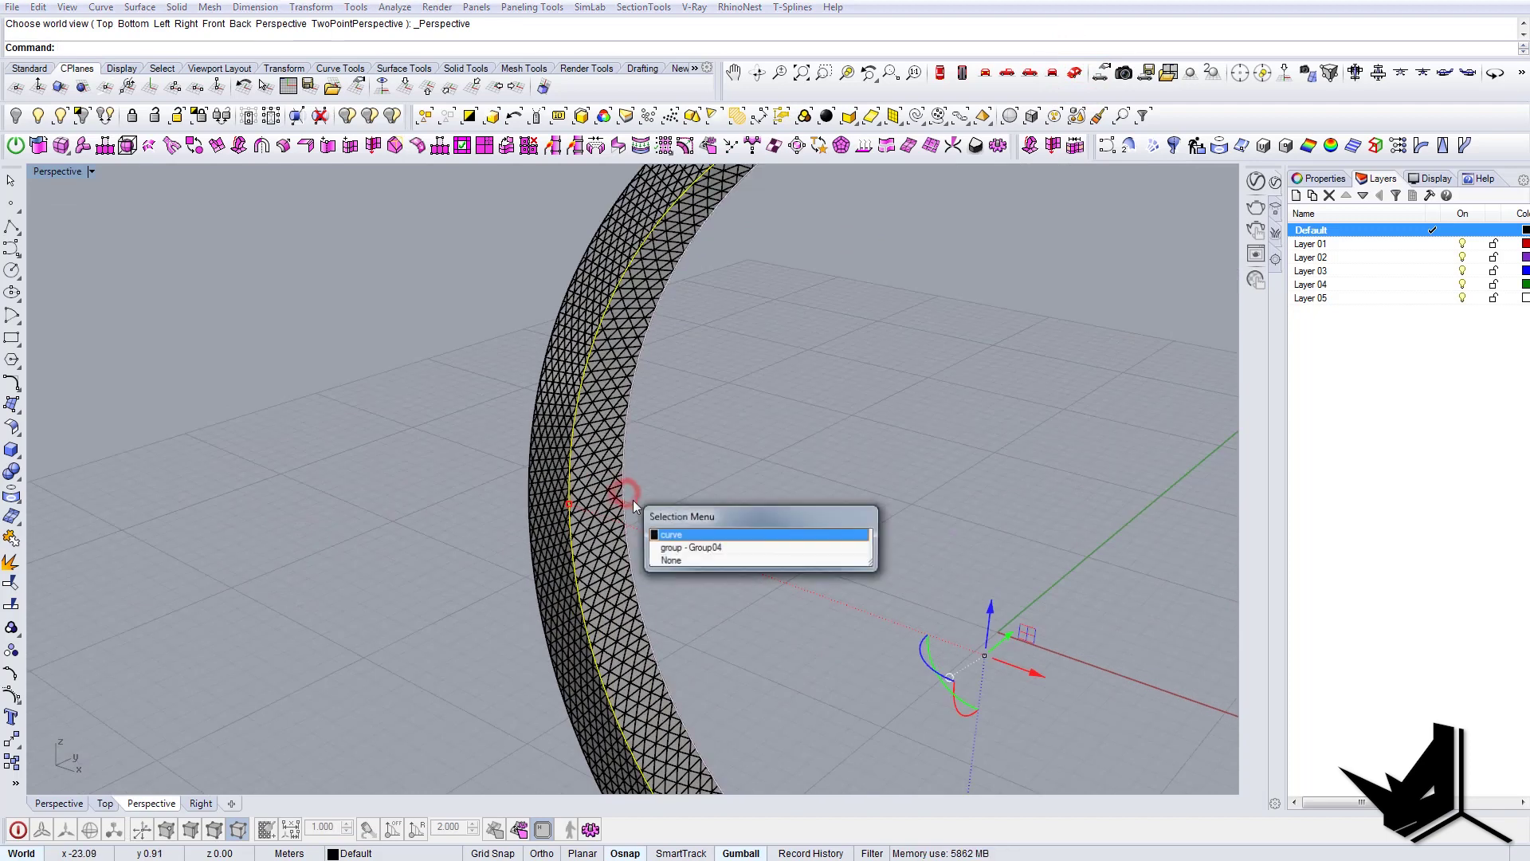
{"action": "left_click", "coordinate": [683, 532]}
{"action": "scroll", "coordinate": [681, 513], "scroll_direction": "down", "scroll_amount": 5}
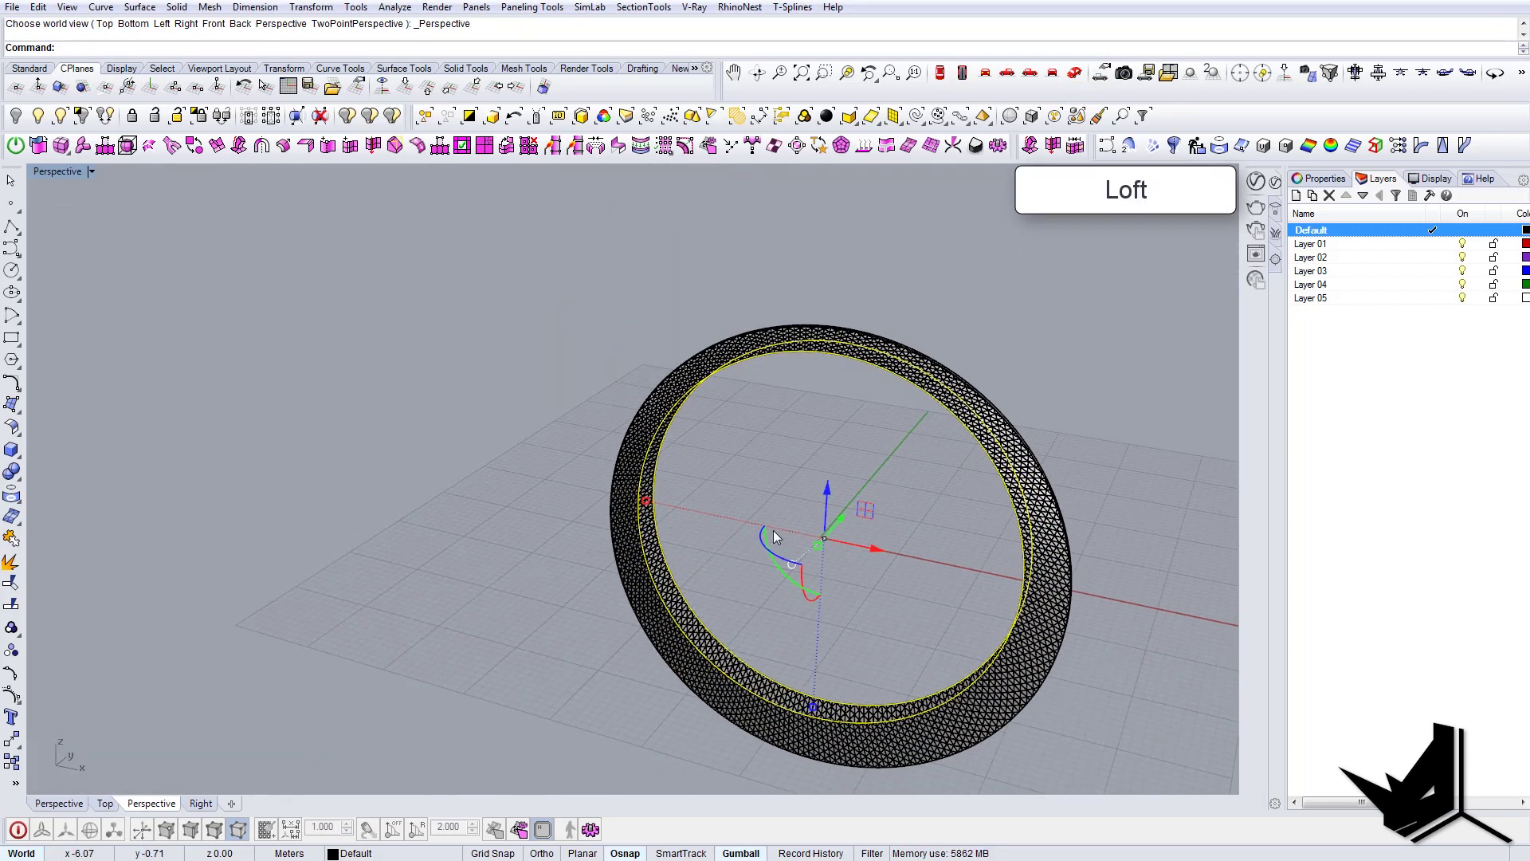
{"action": "type", "text": "oft"}
{"action": "key", "text": "Return"}
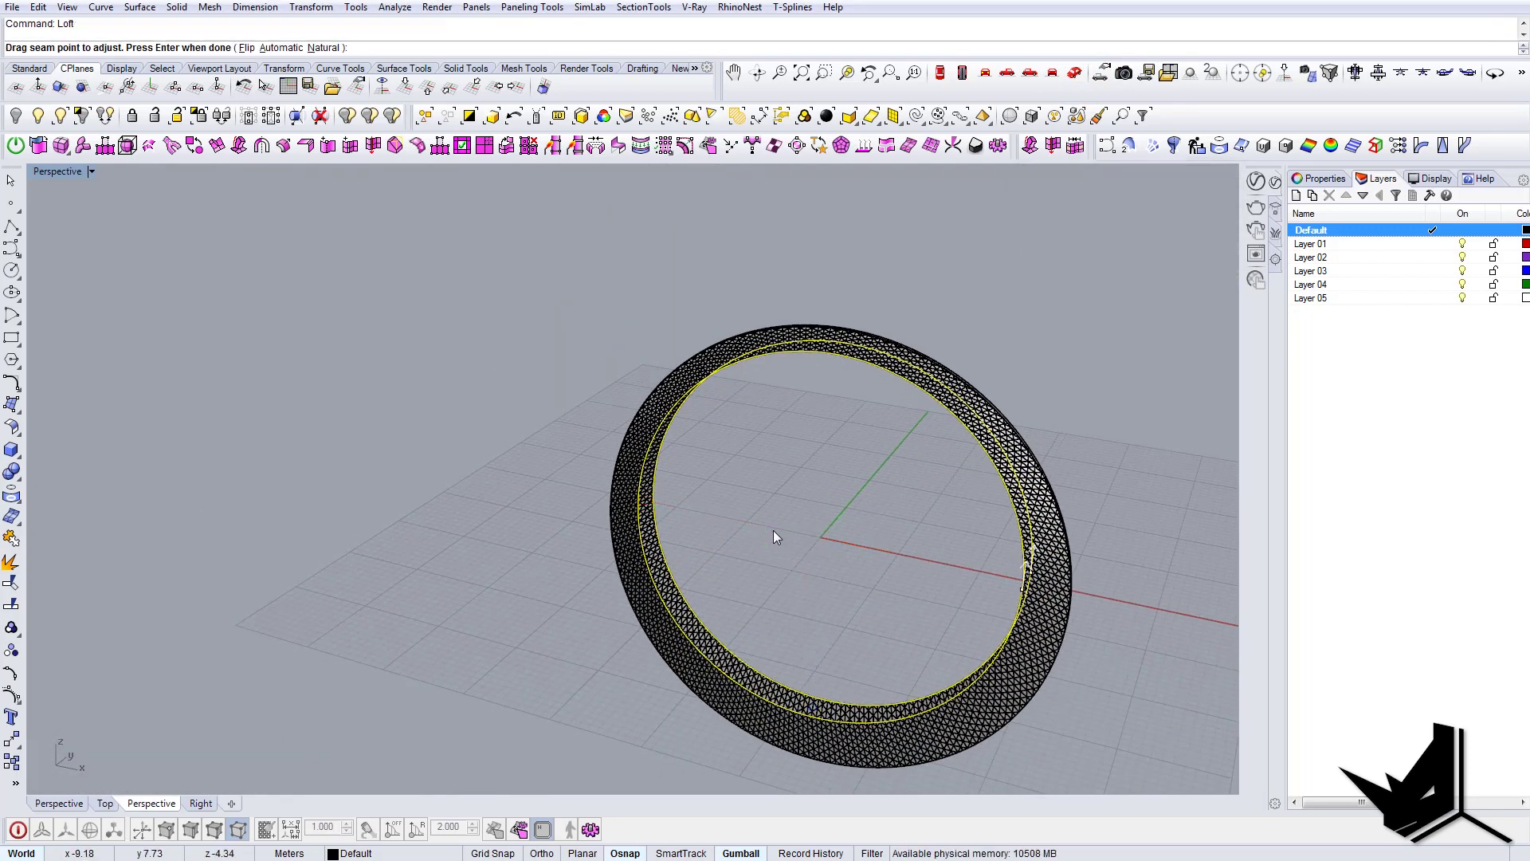
{"action": "key", "text": "Return"}
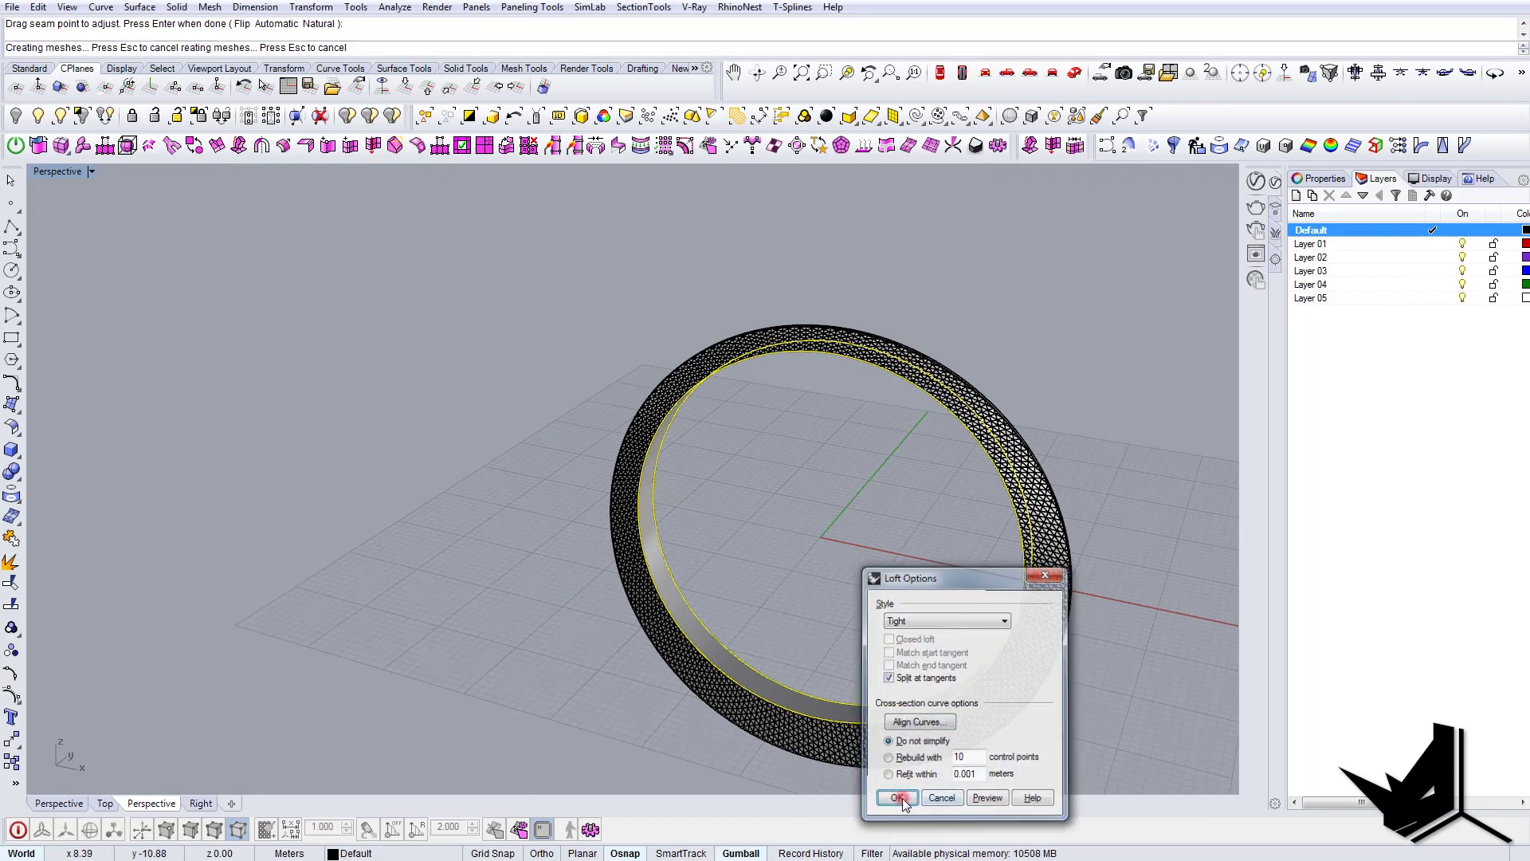
{"action": "left_click", "coordinate": [897, 799]}
- In the front view, draw a horizontal line across the lower part of the ring, extending past both sides
{"action": "right_click_drag", "start_coordinate": [899, 596], "coordinate": [937, 542]}
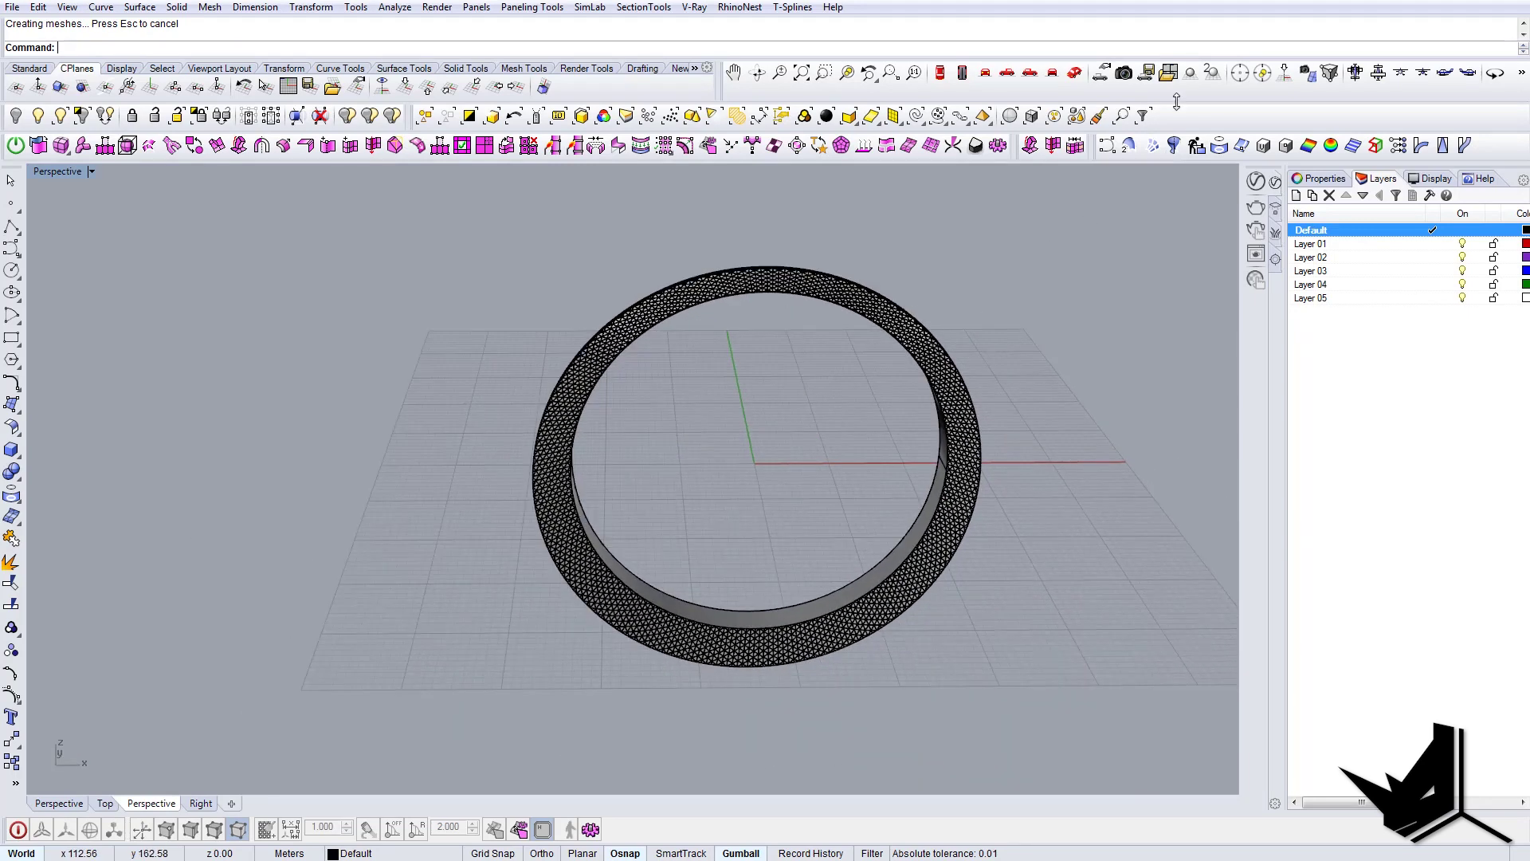
{"action": "left_click", "coordinate": [985, 73]}
{"action": "right_click_drag", "start_coordinate": [633, 552], "coordinate": [625, 560]}
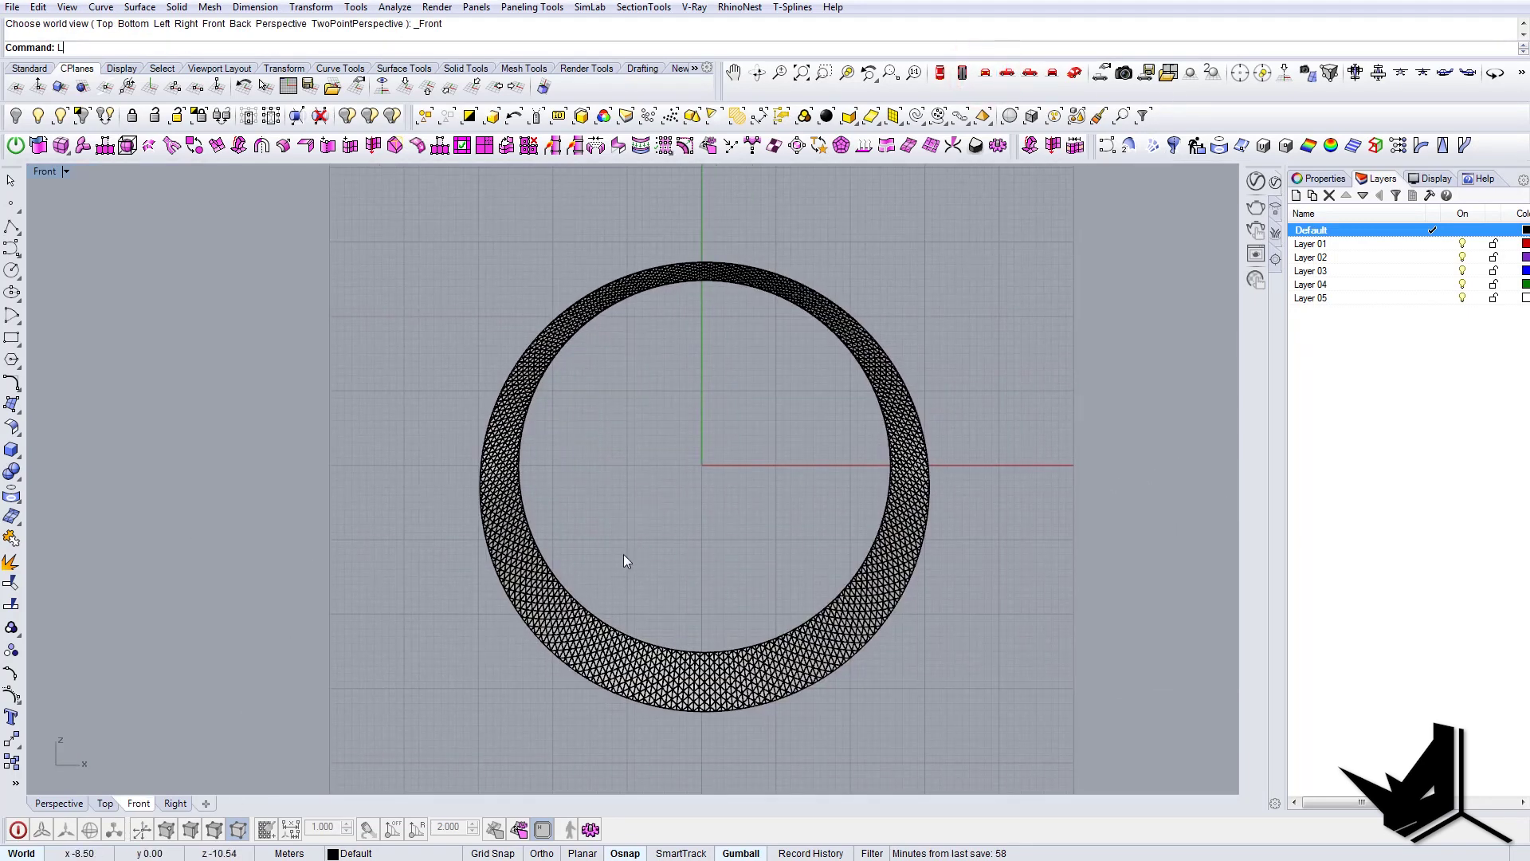
{"action": "type", "text": "line"}
{"action": "key", "text": "Return"}
{"action": "left_click", "coordinate": [303, 627]}
{"action": "left_click", "coordinate": [1162, 626]}
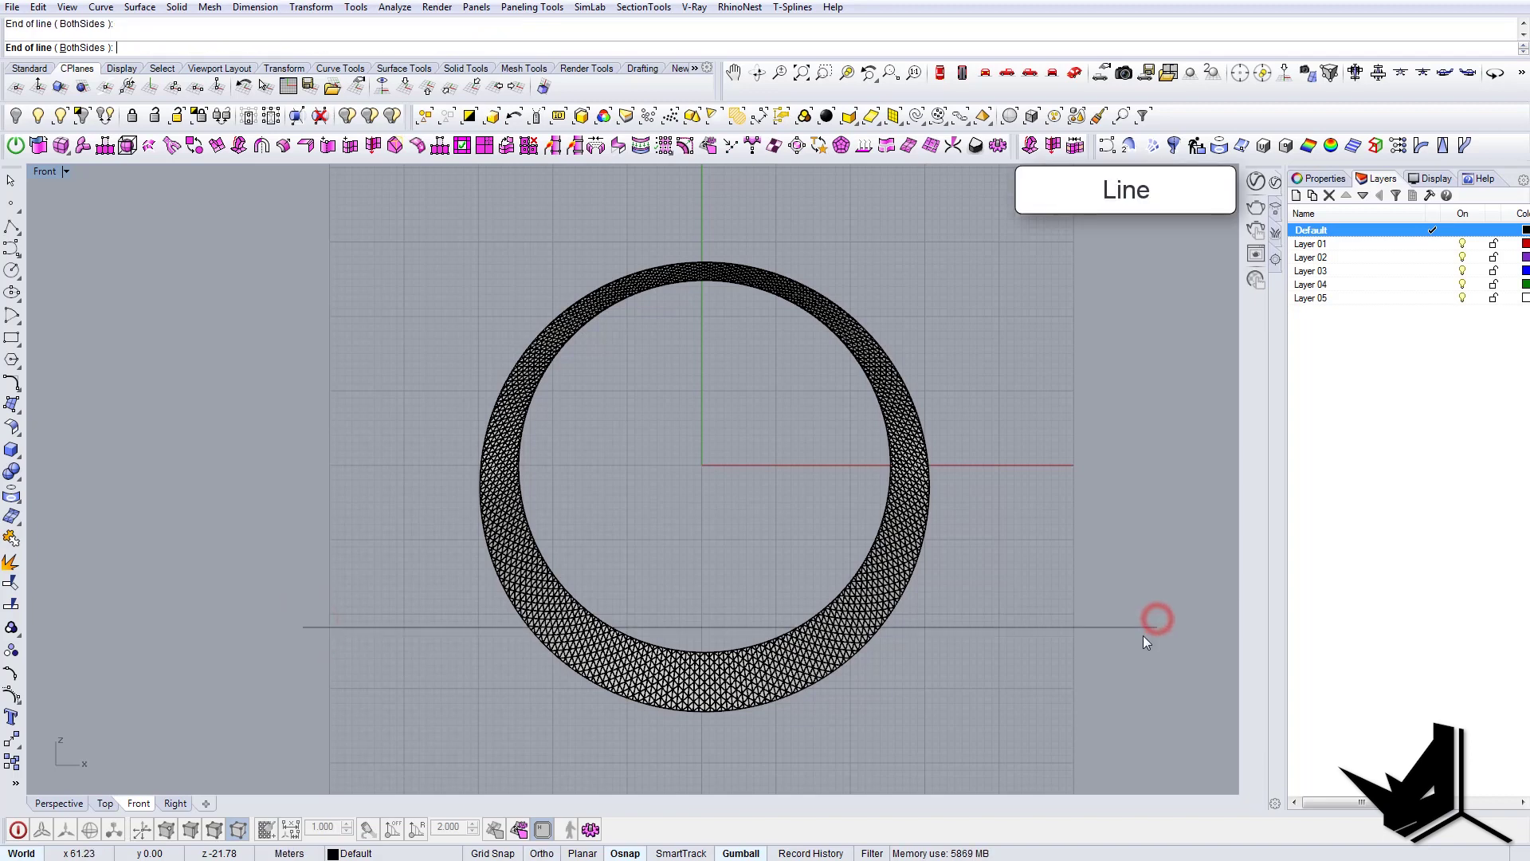
- Move the horizontal line down so that it cuts through the bottom of the ring just below the inner opening
{"action": "left_click", "coordinate": [1029, 580]}
{"action": "scroll", "coordinate": [806, 557], "scroll_direction": "up", "scroll_amount": 2}
{"action": "scroll", "coordinate": [771, 565], "scroll_direction": "up", "scroll_amount": 1}
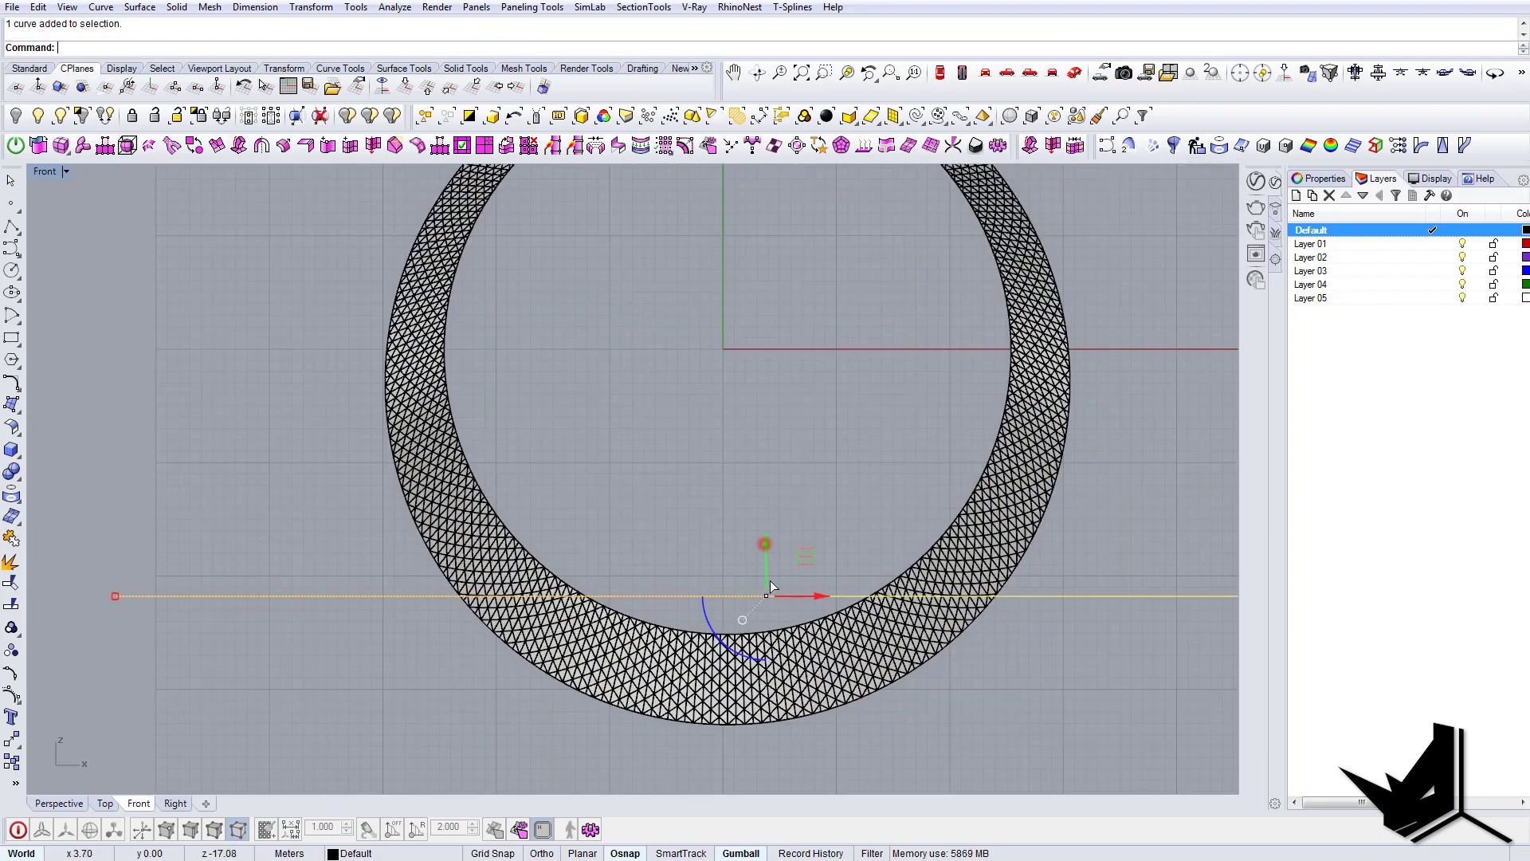
{"action": "left_click_drag", "start_coordinate": [766, 542], "coordinate": [773, 598]}
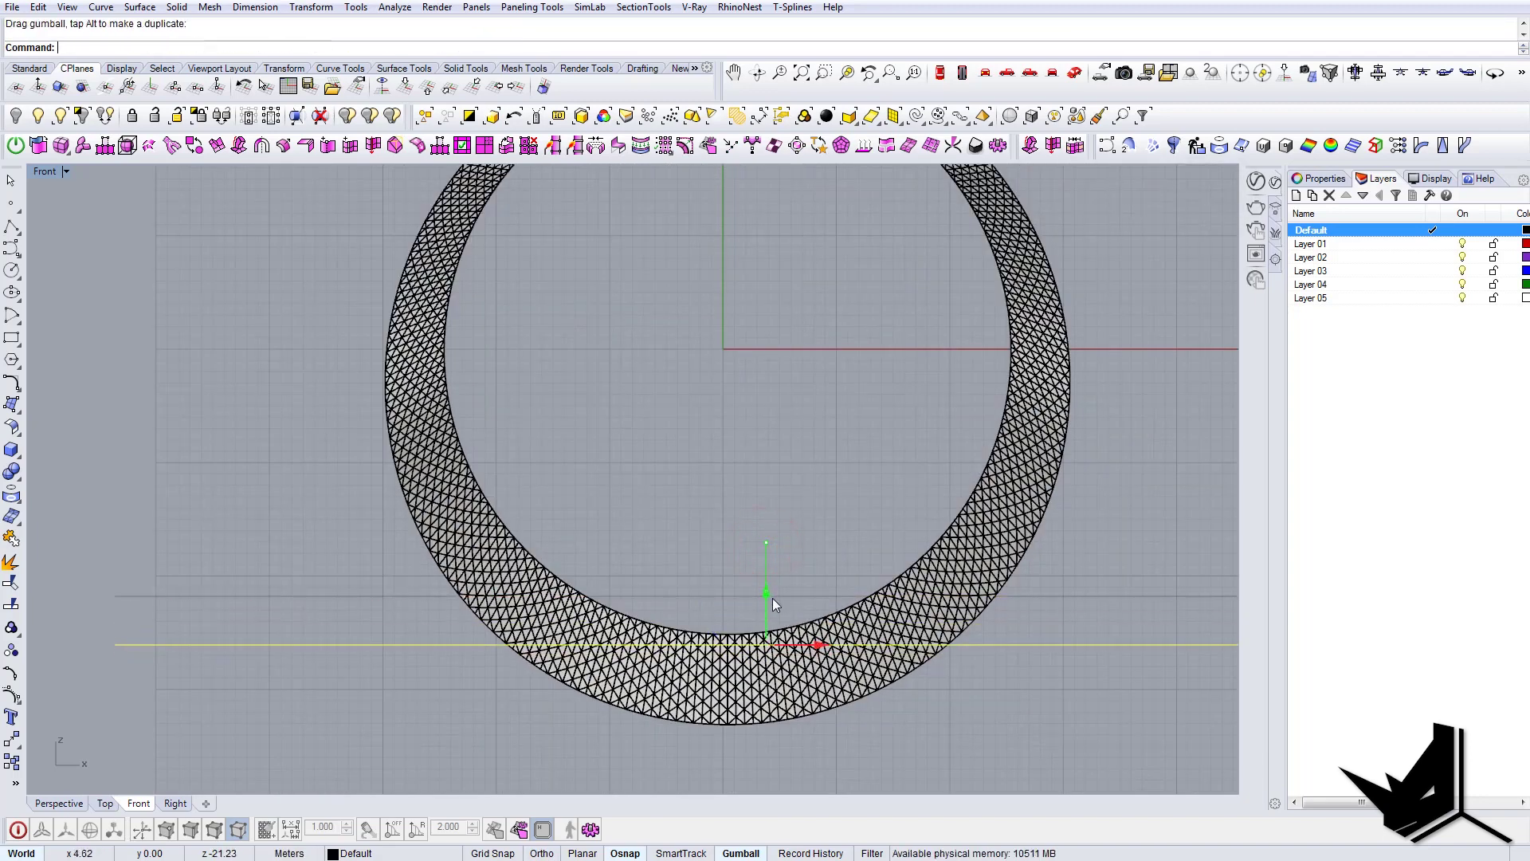
- In the perspective view, extrude the line horizontally to both sides into a cutting surface that passes through the ring
{"action": "scroll", "coordinate": [773, 597], "scroll_direction": "down", "scroll_amount": 4}
{"action": "left_click", "coordinate": [1075, 72]}
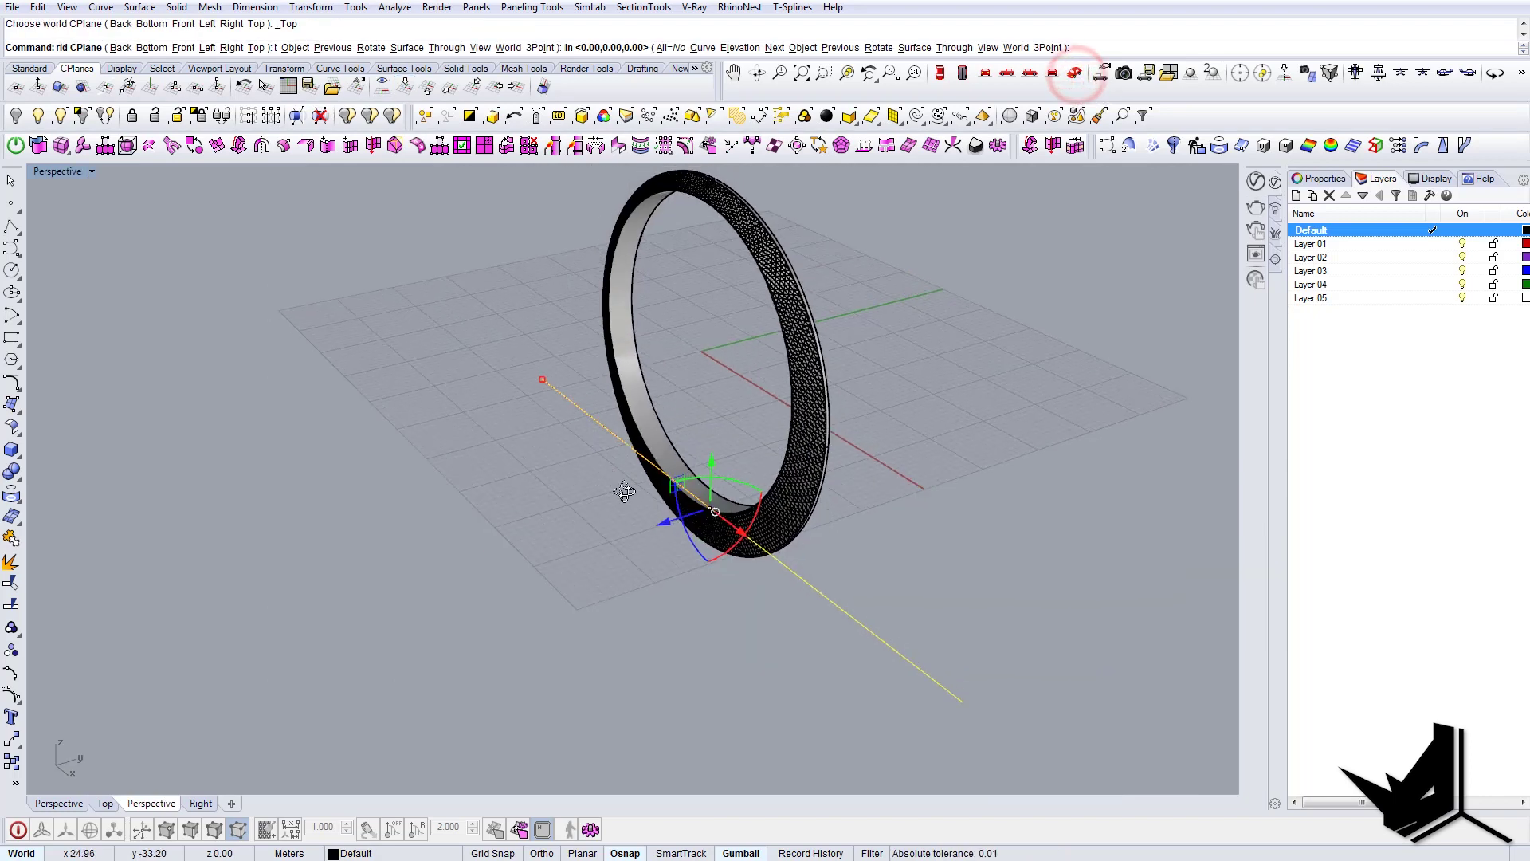
{"action": "left_click_drag", "start_coordinate": [665, 524], "coordinate": [520, 574]}
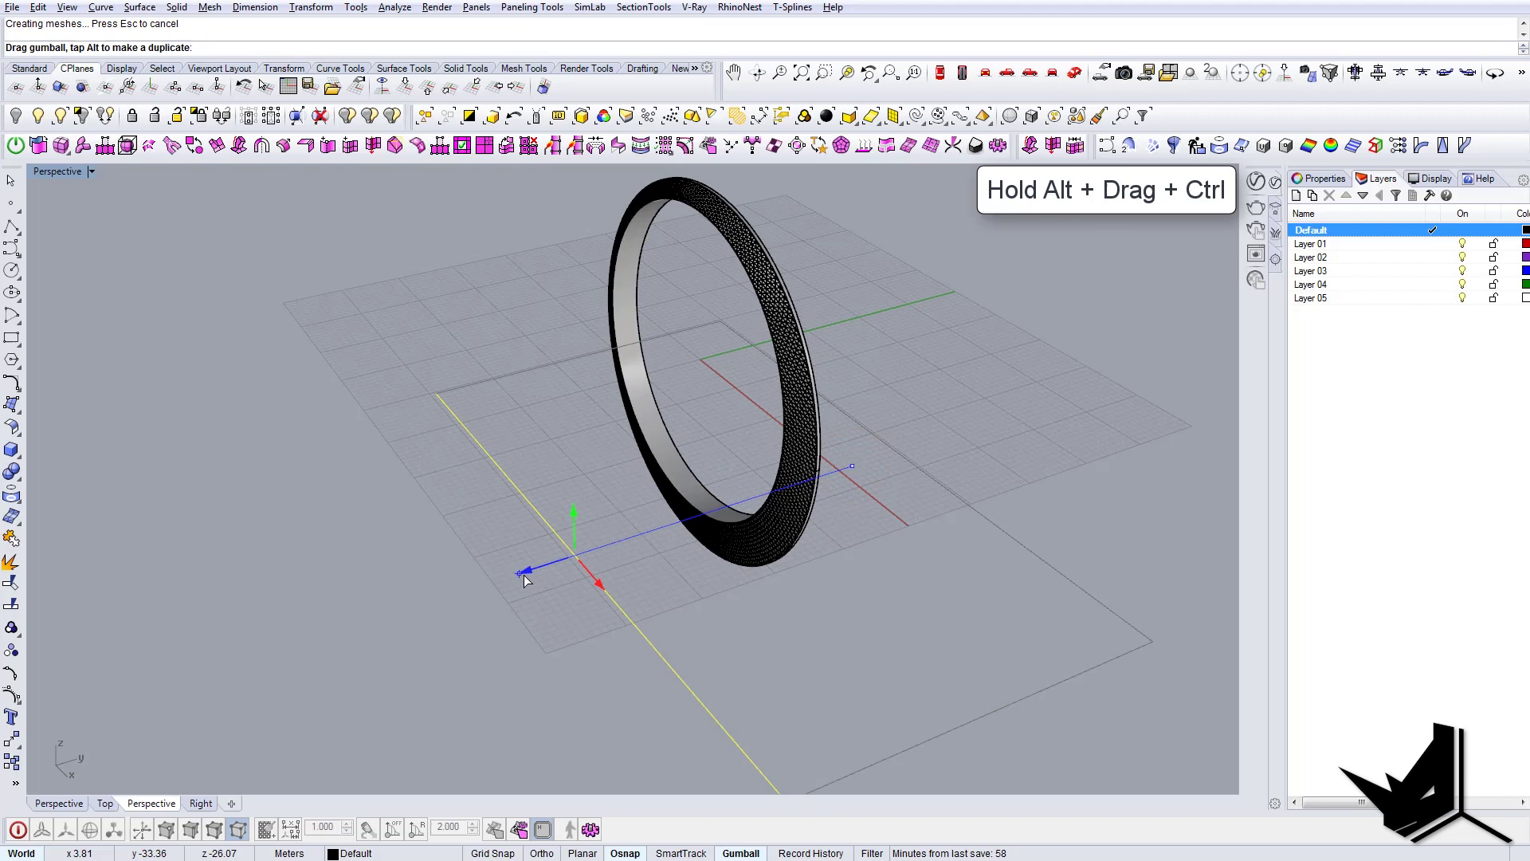
{"action": "key", "text": "Escape"}
{"action": "right_click_drag", "start_coordinate": [759, 500], "coordinate": [897, 438]}
{"action": "type", "text": "BS"}
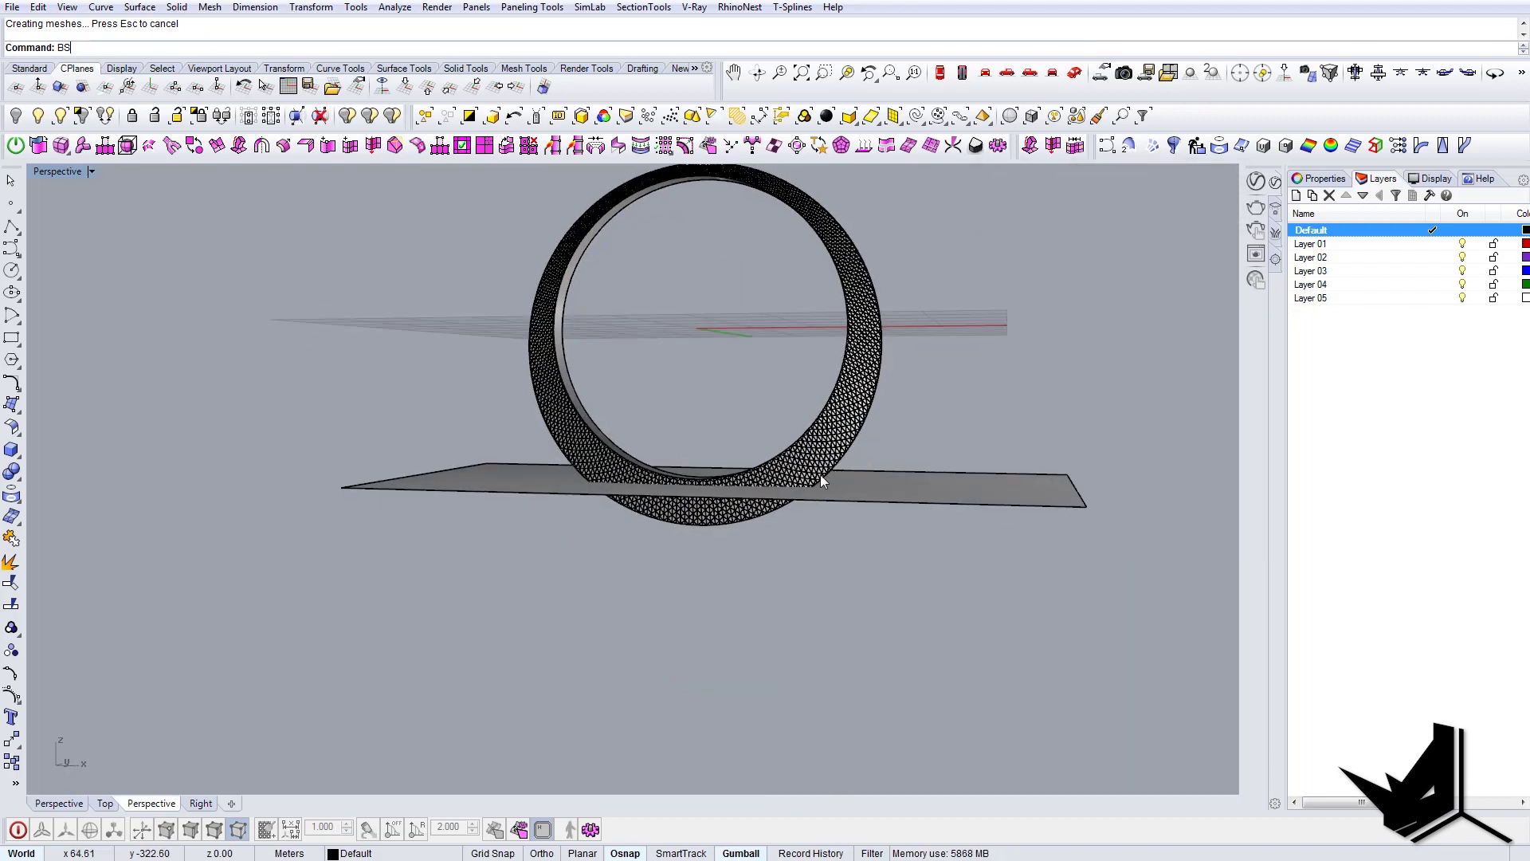
{"action": "right_click_drag", "start_coordinate": [829, 509], "coordinate": [772, 531]}
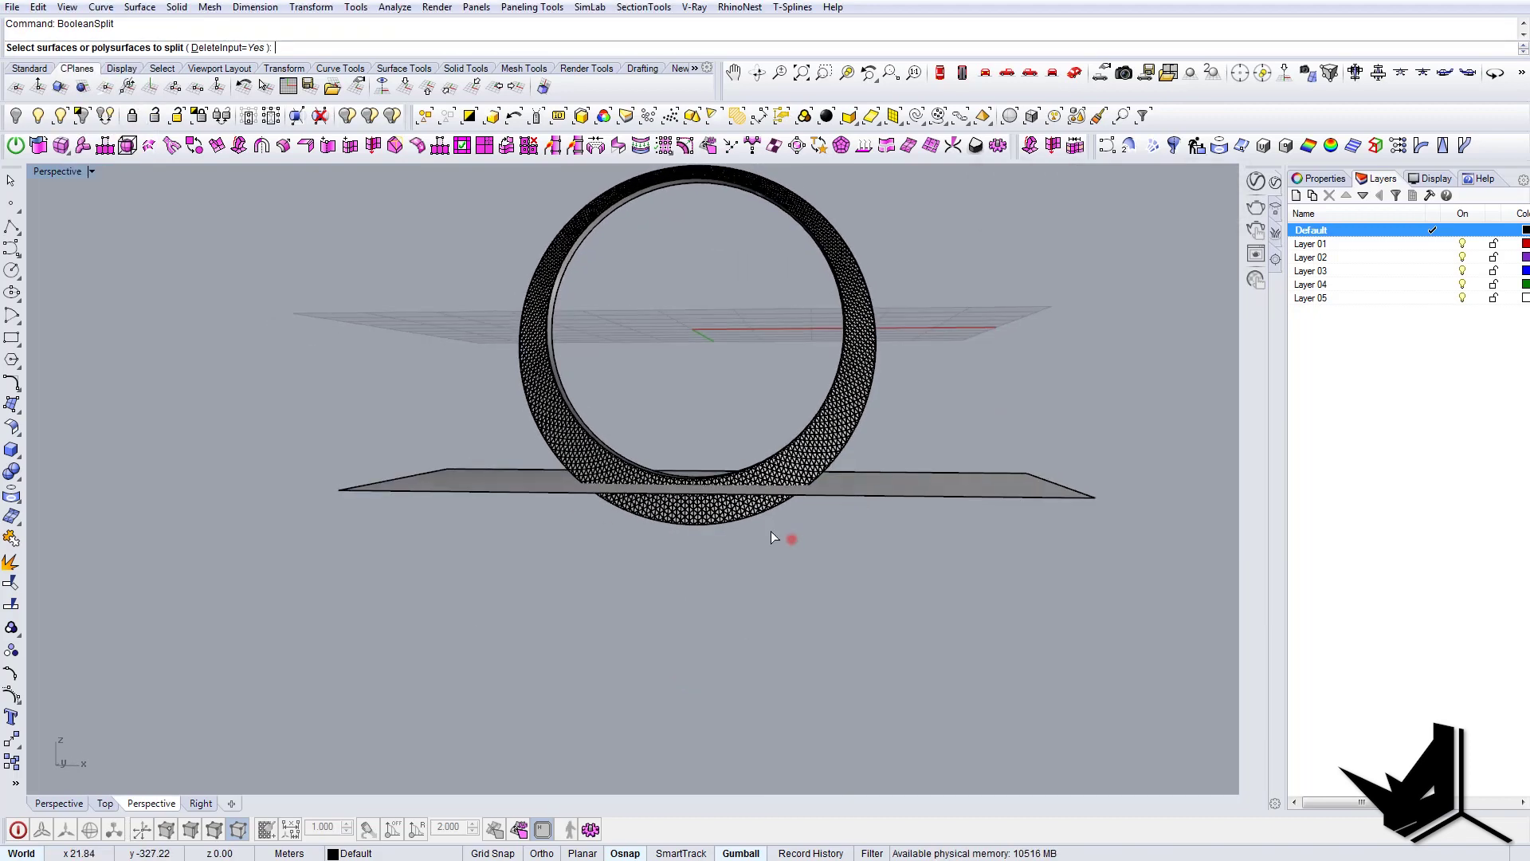
{"action": "left_click_drag", "start_coordinate": [764, 532], "coordinate": [710, 506]}
{"action": "mouse_move", "coordinate": [783, 541]}
{"action": "right_mouse_down"}
{"action": "mouse_move", "coordinate": [774, 577]}
{"action": "mouse_move", "coordinate": [758, 552]}
{"action": "right_mouse_up"}
{"action": "key", "text": "Escape"}
- Join the triangular panels on the front face of the ring into one polysurface
{"action": "scroll", "coordinate": [834, 427], "scroll_direction": "up", "scroll_amount": 4}
{"action": "left_click", "coordinate": [834, 422]}
{"action": "key", "text": "Escape"}
{"action": "left_click", "coordinate": [792, 441]}
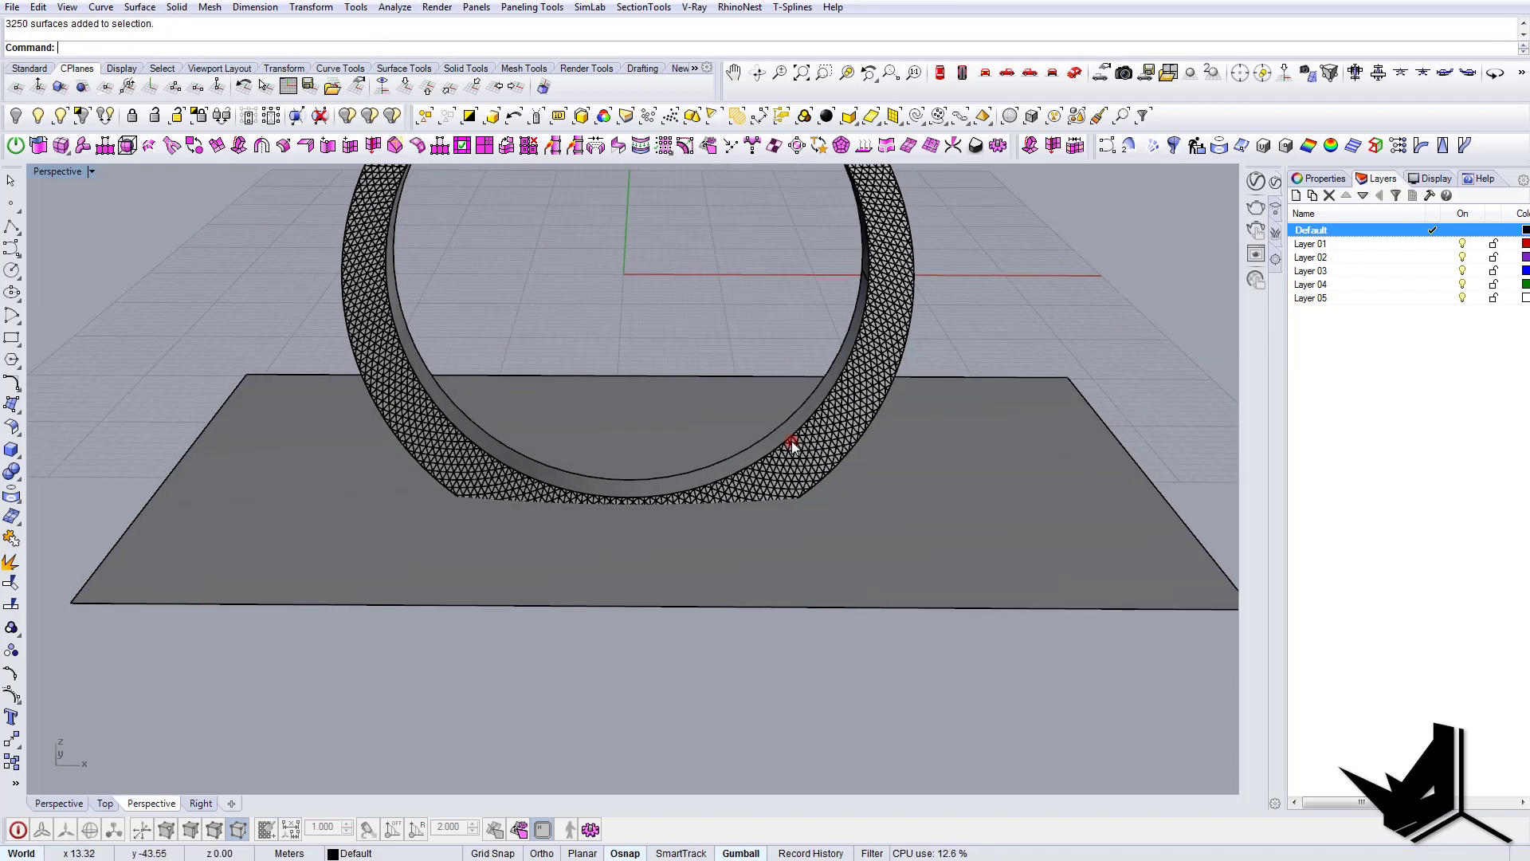
{"action": "left_click", "coordinate": [843, 509]}
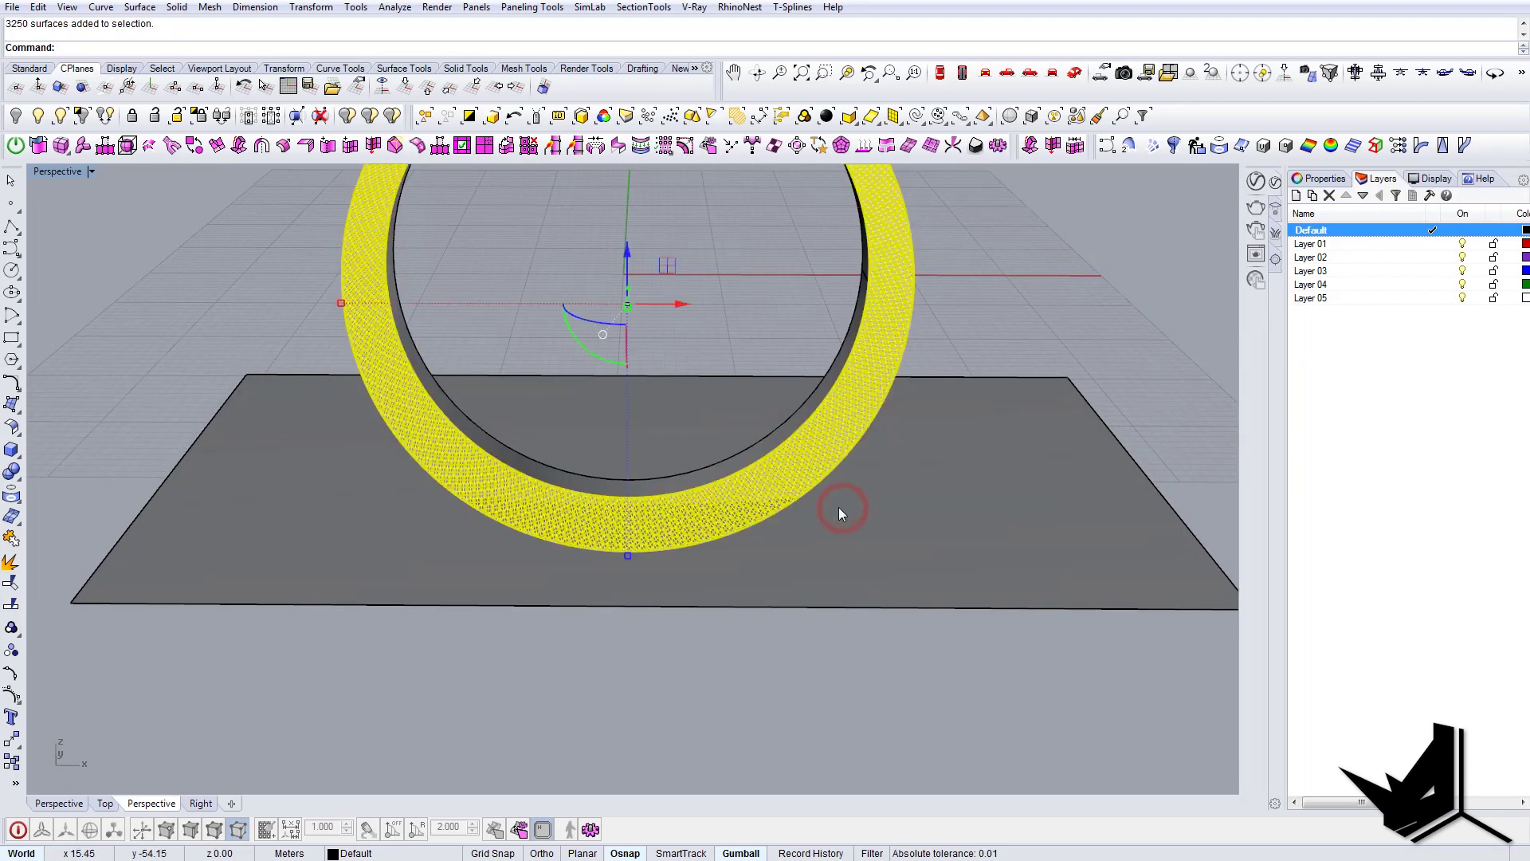
{"action": "type", "text": "Joi"}
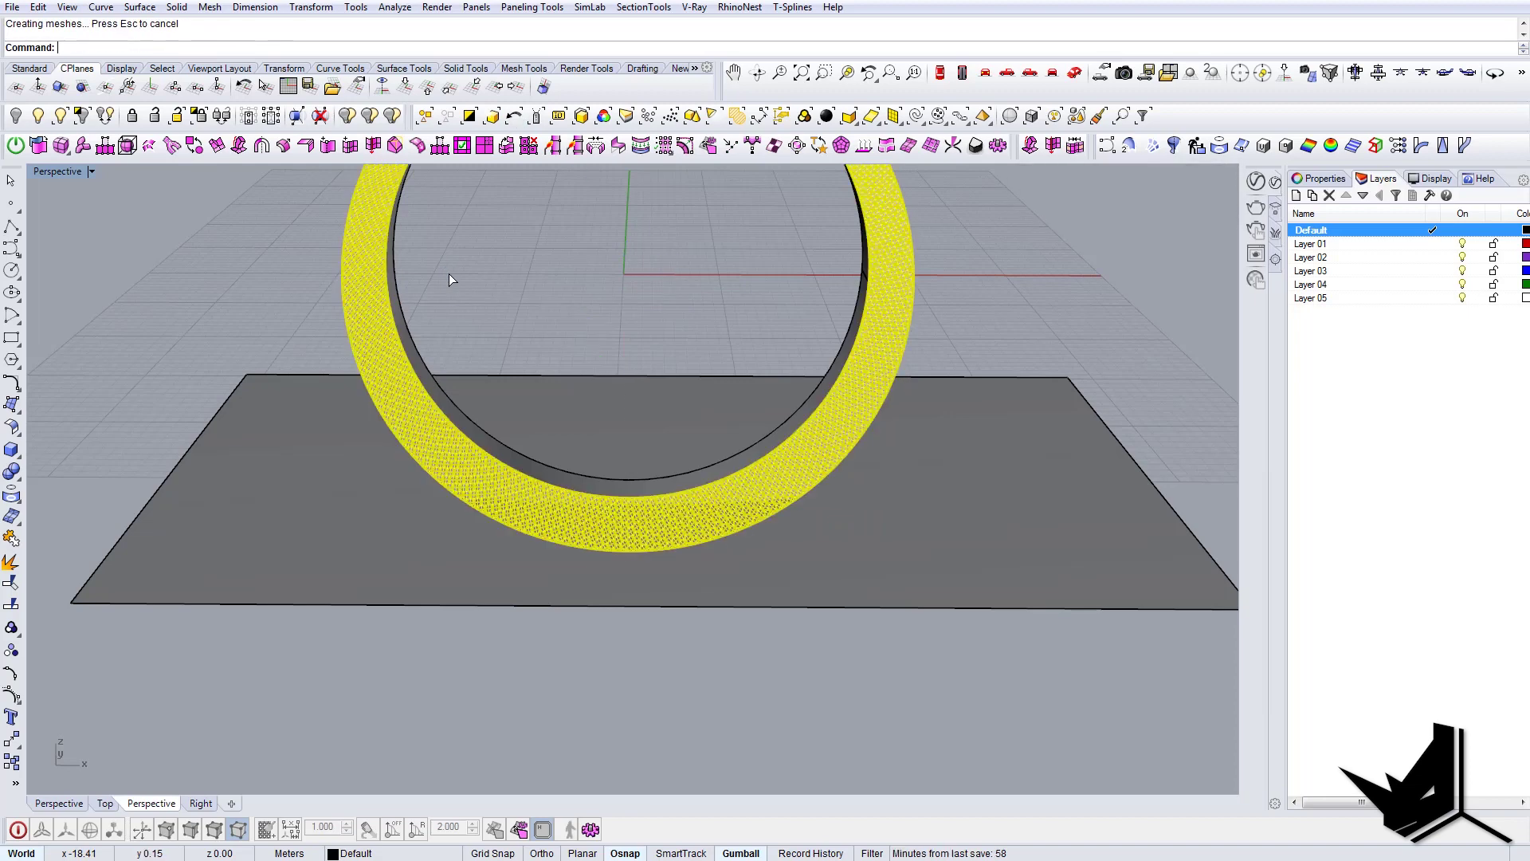
- Join the mirrored triangular panels on the opposite face of the ring into one polysurface
{"action": "right_click_drag", "start_coordinate": [758, 386], "coordinate": [607, 399]}
{"action": "left_click", "coordinate": [588, 505]}
{"action": "right_click", "coordinate": [589, 502]}
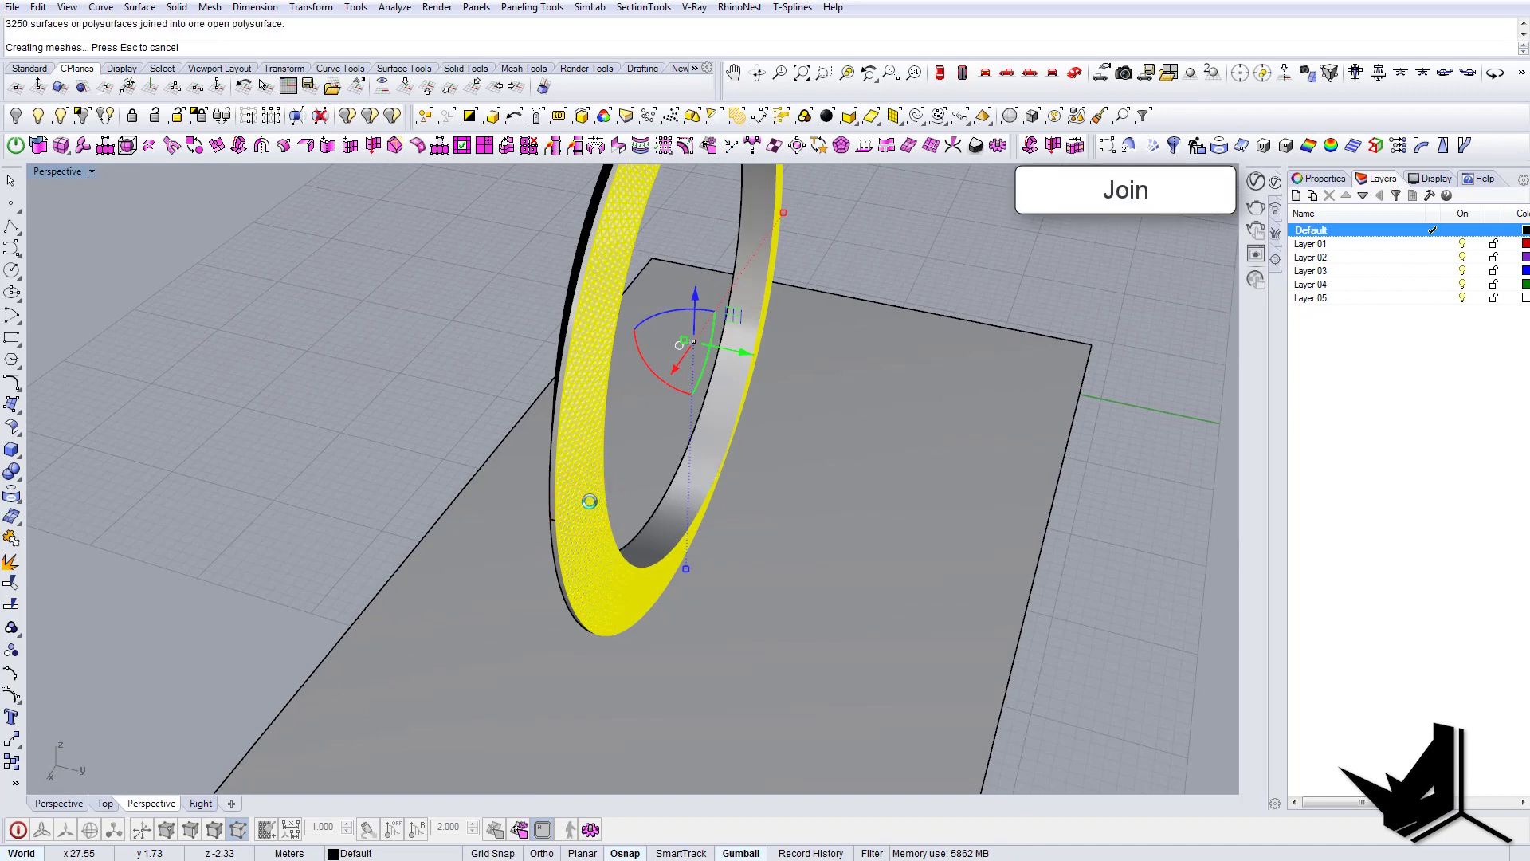
- Join both panelled faces, the outer band and the inner lofted surface into a single closed ring
{"action": "right_click_drag", "start_coordinate": [590, 501], "coordinate": [789, 419]}
{"action": "left_click", "coordinate": [950, 285]}
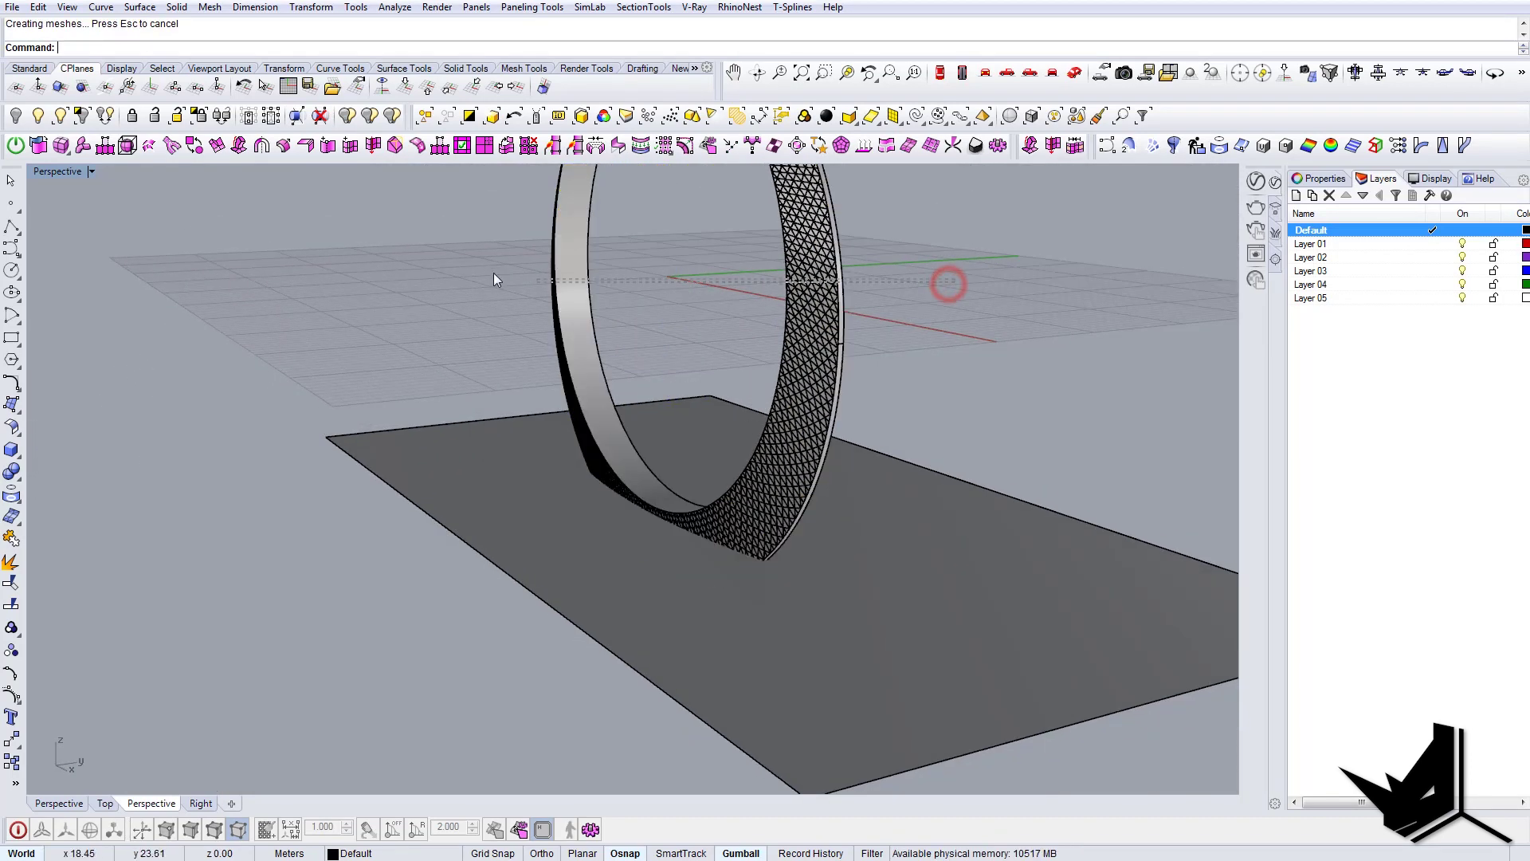
{"action": "key", "text": "ctrl+a"}
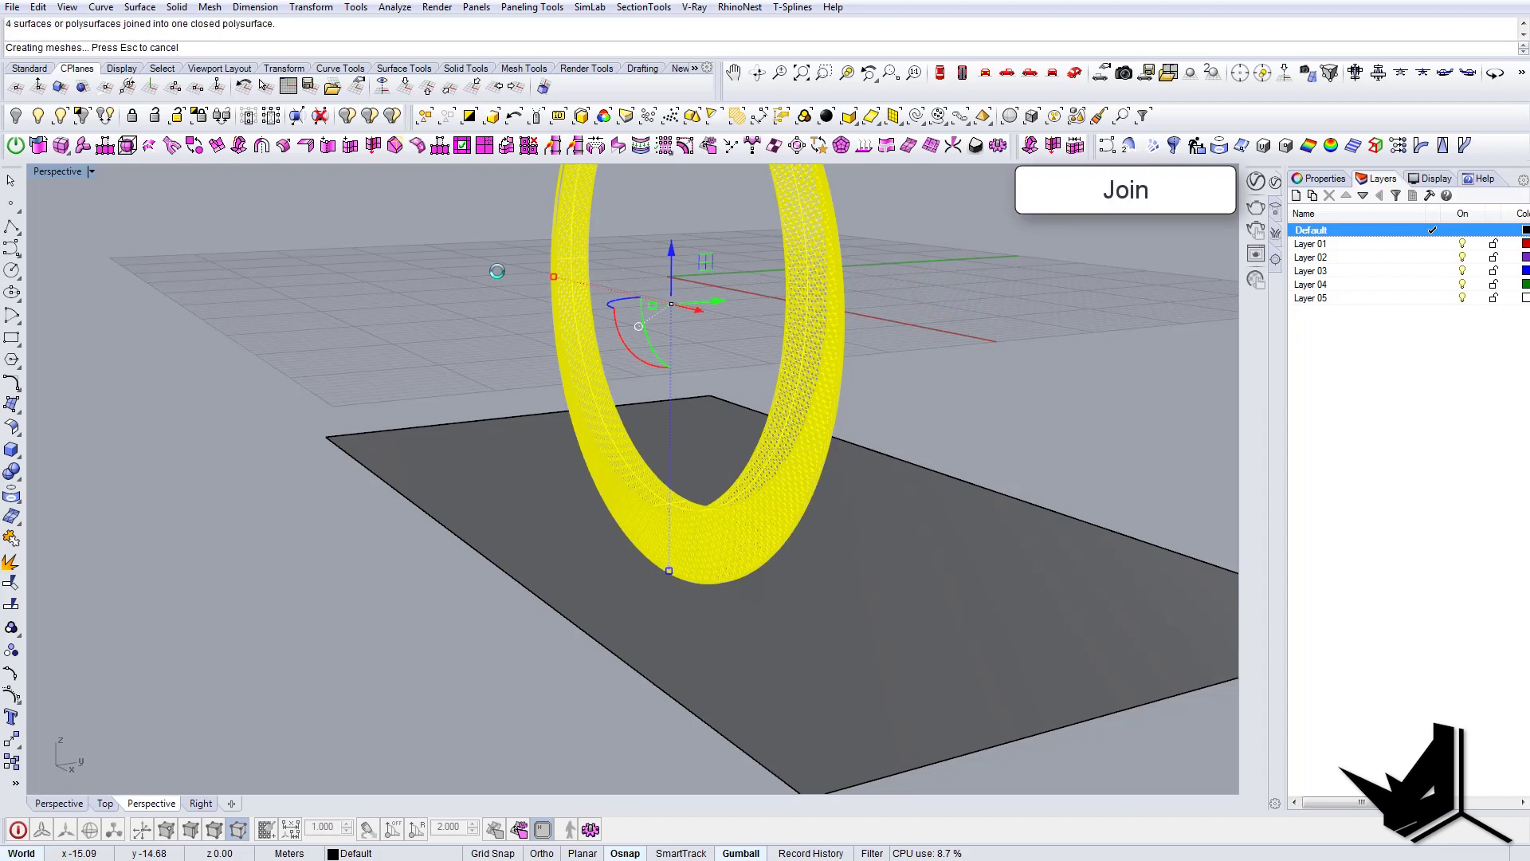
{"action": "key", "text": "Escape"}
- Boolean split the joined ring, using the horizontal extruded surface as the cutter
{"action": "right_click_drag", "start_coordinate": [552, 358], "coordinate": [748, 317]}
{"action": "type", "text": "BS"}
{"action": "left_click", "coordinate": [875, 385]}
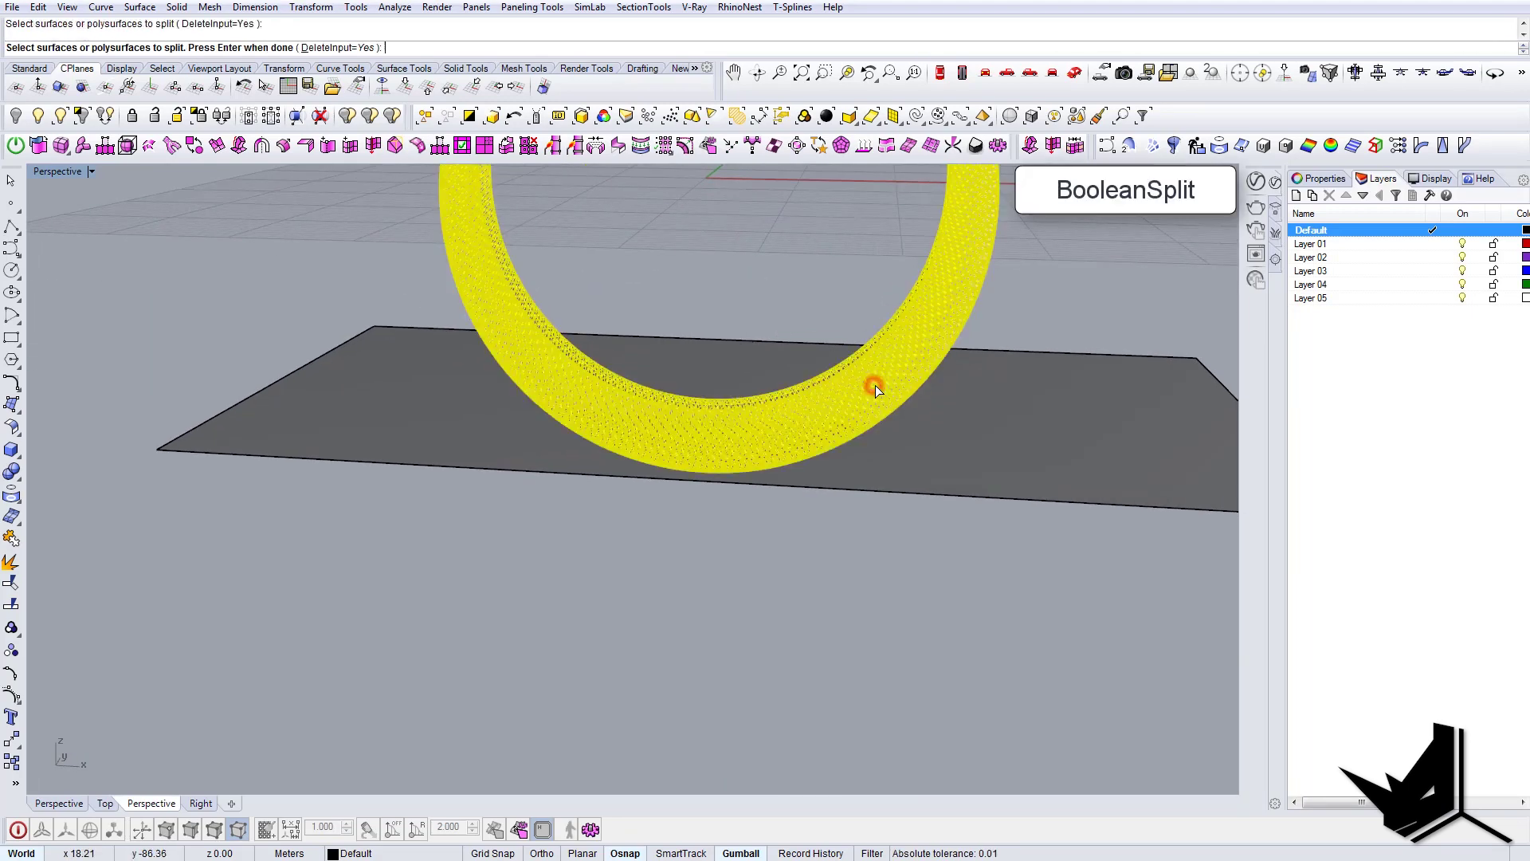
{"action": "right_click_drag", "start_coordinate": [917, 478], "coordinate": [921, 446]}
{"action": "key", "text": "Return"}
{"action": "left_click", "coordinate": [1001, 429]}
{"action": "key", "text": "Return"}
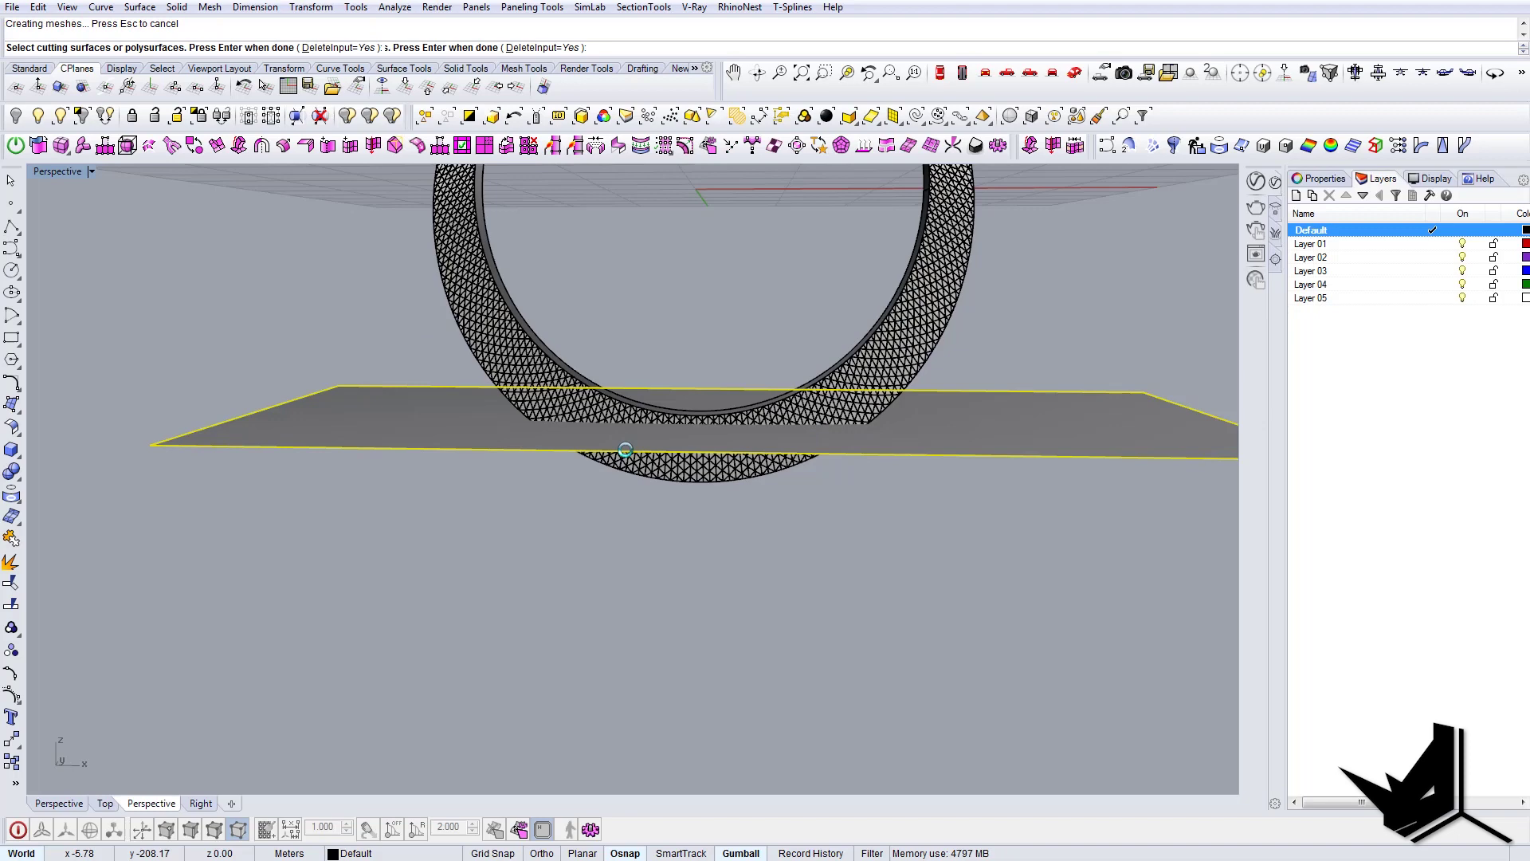
- In the right view, select the split ring pieces and ungroup them
{"action": "right_click_drag", "start_coordinate": [796, 495], "coordinate": [847, 500]}
{"action": "left_click", "coordinate": [1008, 72]}
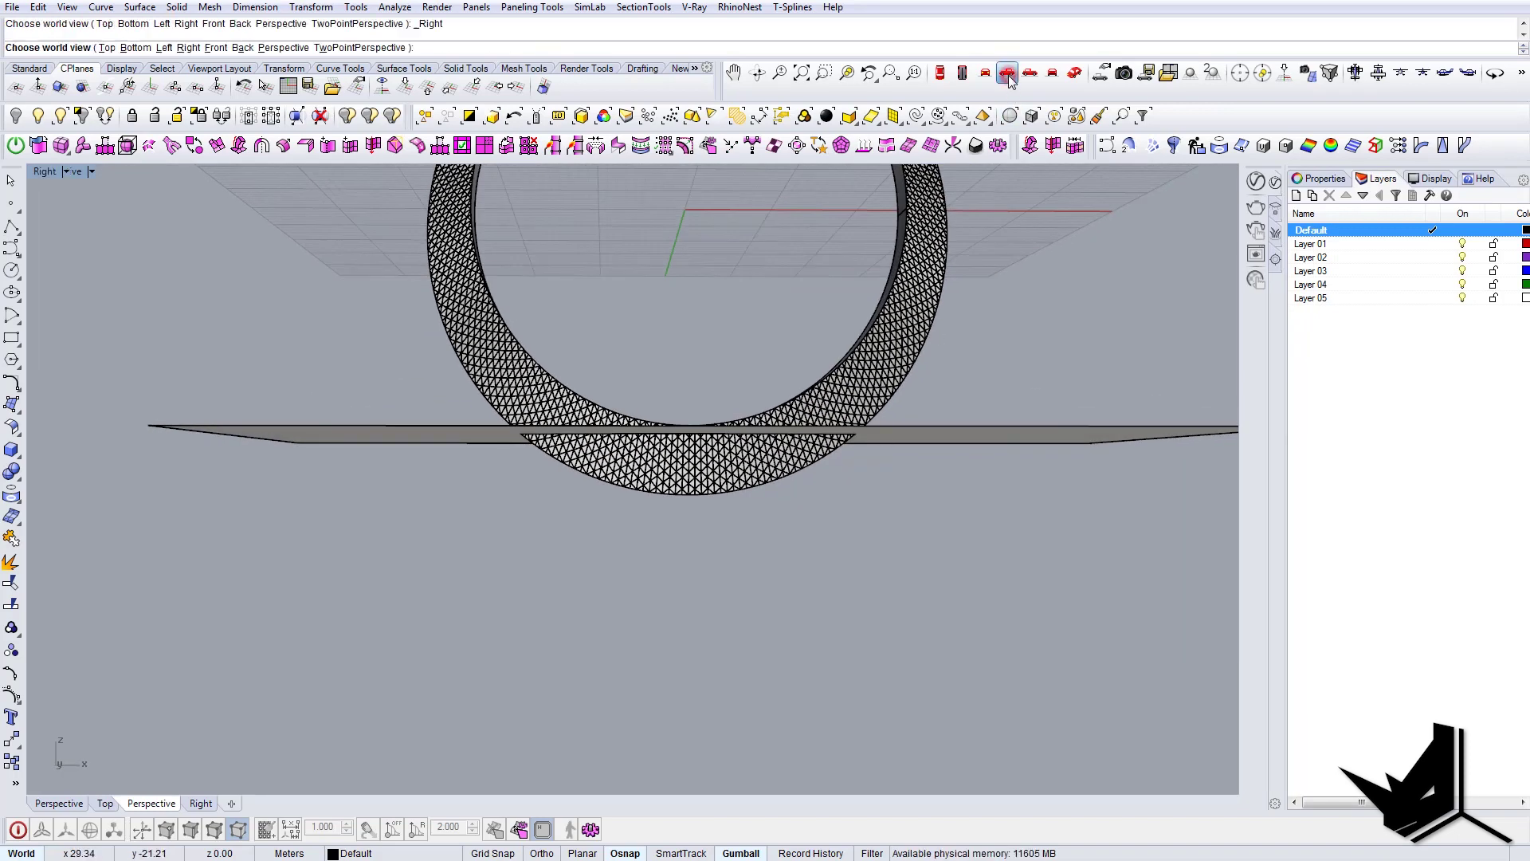
{"action": "left_click_drag", "start_coordinate": [795, 504], "coordinate": [660, 461]}
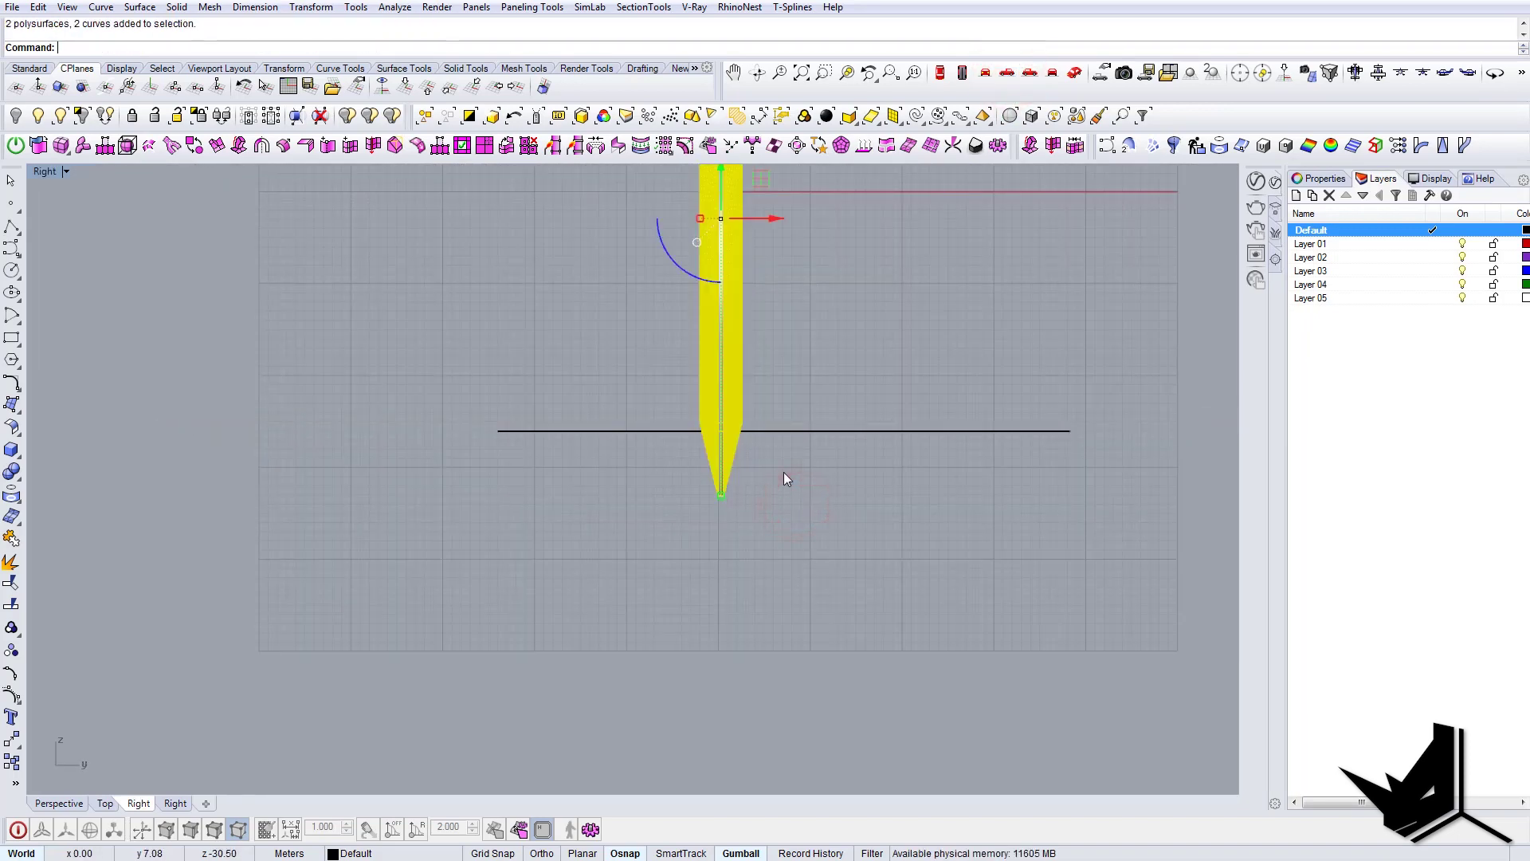
{"action": "left_click", "coordinate": [726, 336]}
{"action": "type", "text": "U"}
{"action": "key", "text": "Return"}
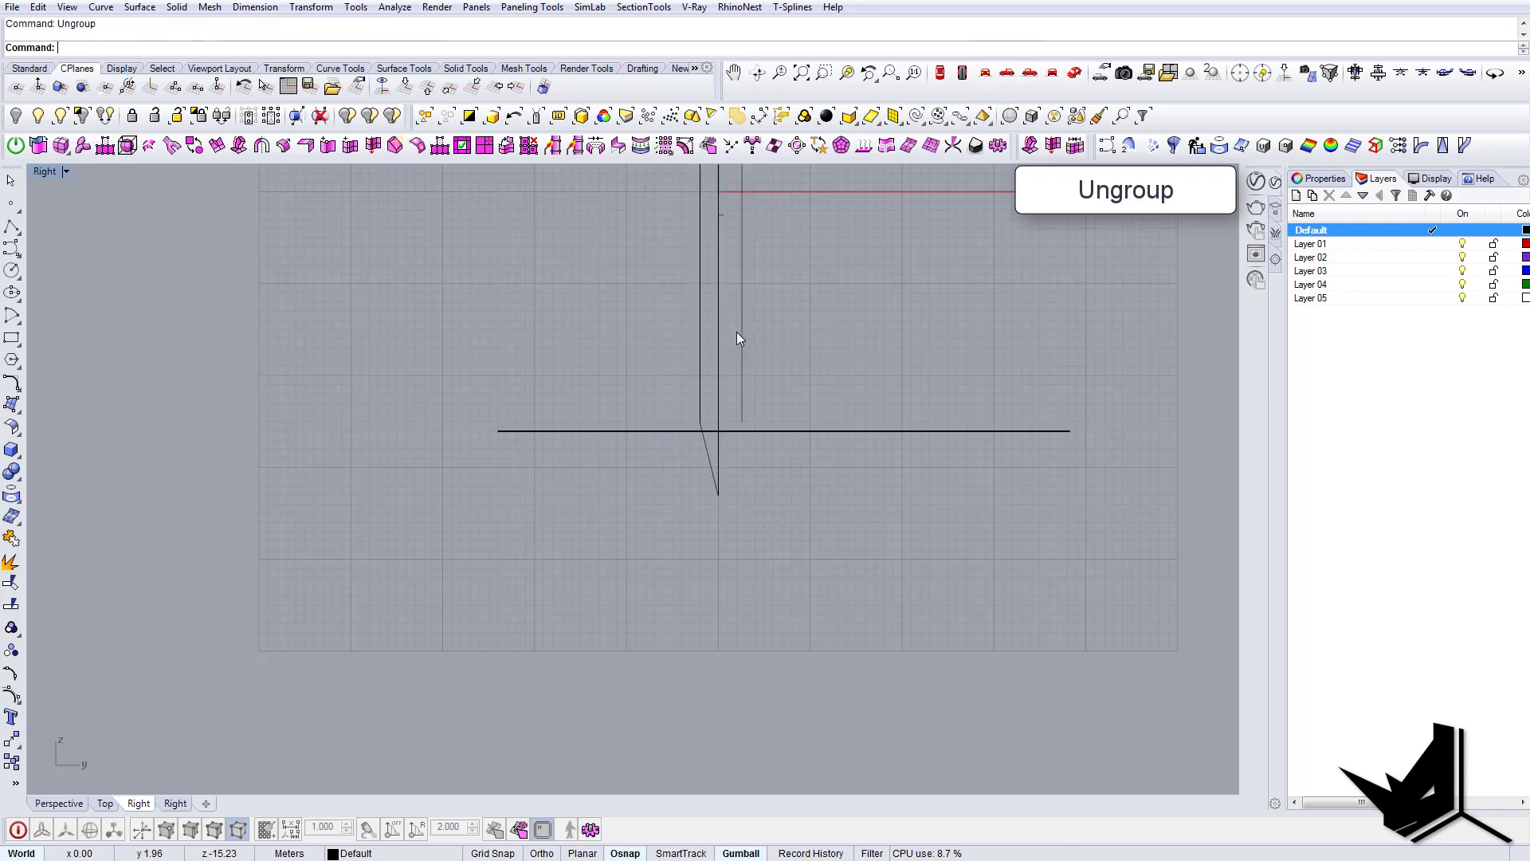
- Select the cut-off base piece of the ring below the horizontal cutting surface and delete it
{"action": "left_click_drag", "start_coordinate": [783, 510], "coordinate": [684, 437]}
{"action": "mouse_move", "coordinate": [807, 542]}
{"action": "left_mouse_down"}
{"action": "mouse_move", "coordinate": [732, 495]}
{"action": "mouse_move", "coordinate": [722, 469]}
{"action": "left_mouse_up"}
{"action": "scroll", "coordinate": [722, 475], "scroll_direction": "up", "scroll_amount": 14}
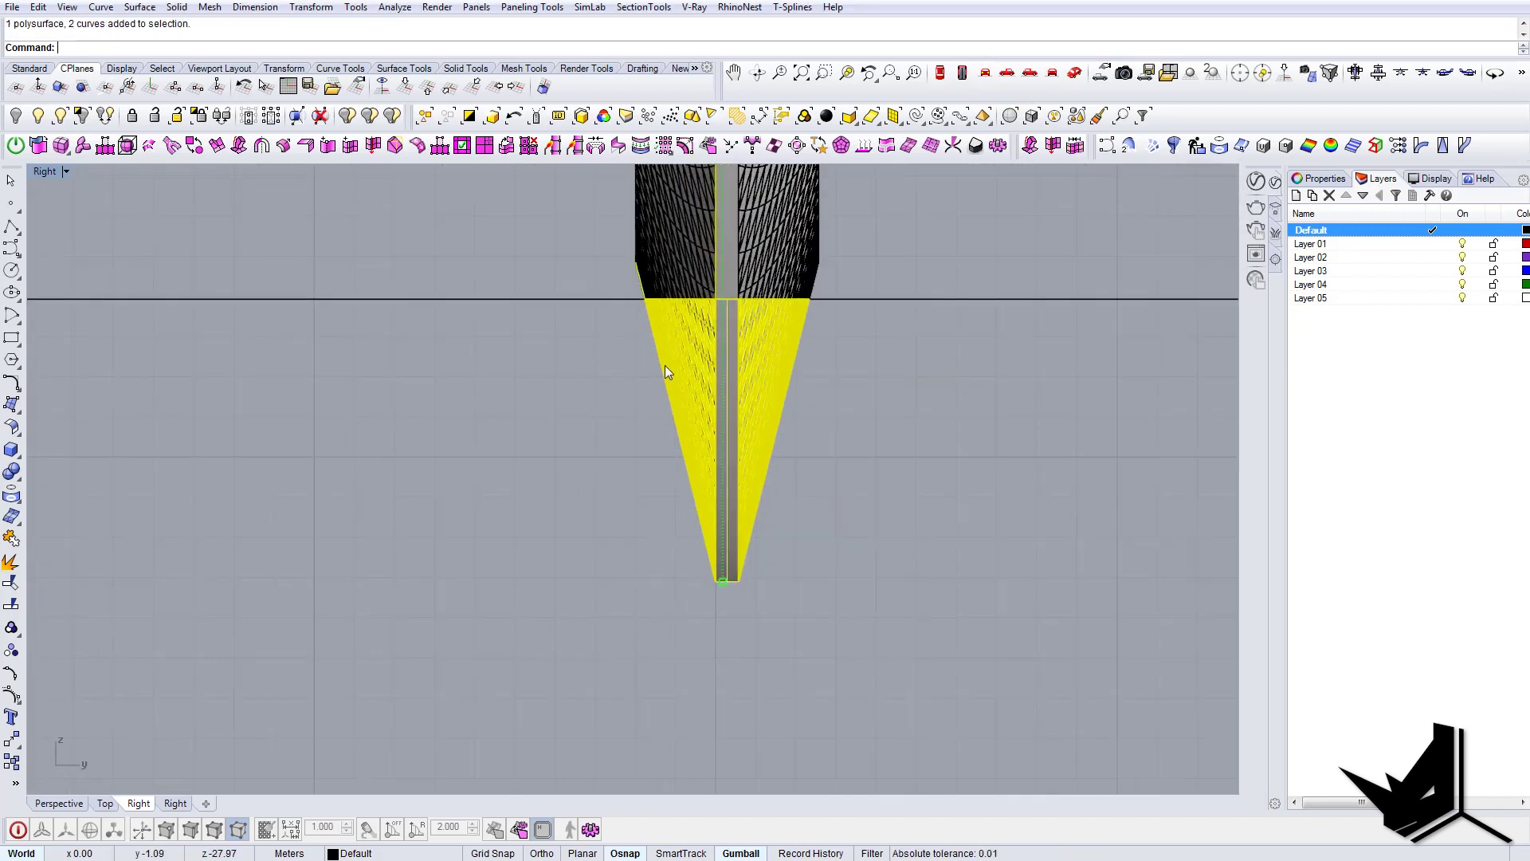
{"action": "left_click", "coordinate": [630, 489]}
{"action": "left_click_drag", "start_coordinate": [872, 630], "coordinate": [693, 542]}
{"action": "left_click", "coordinate": [1076, 74]}
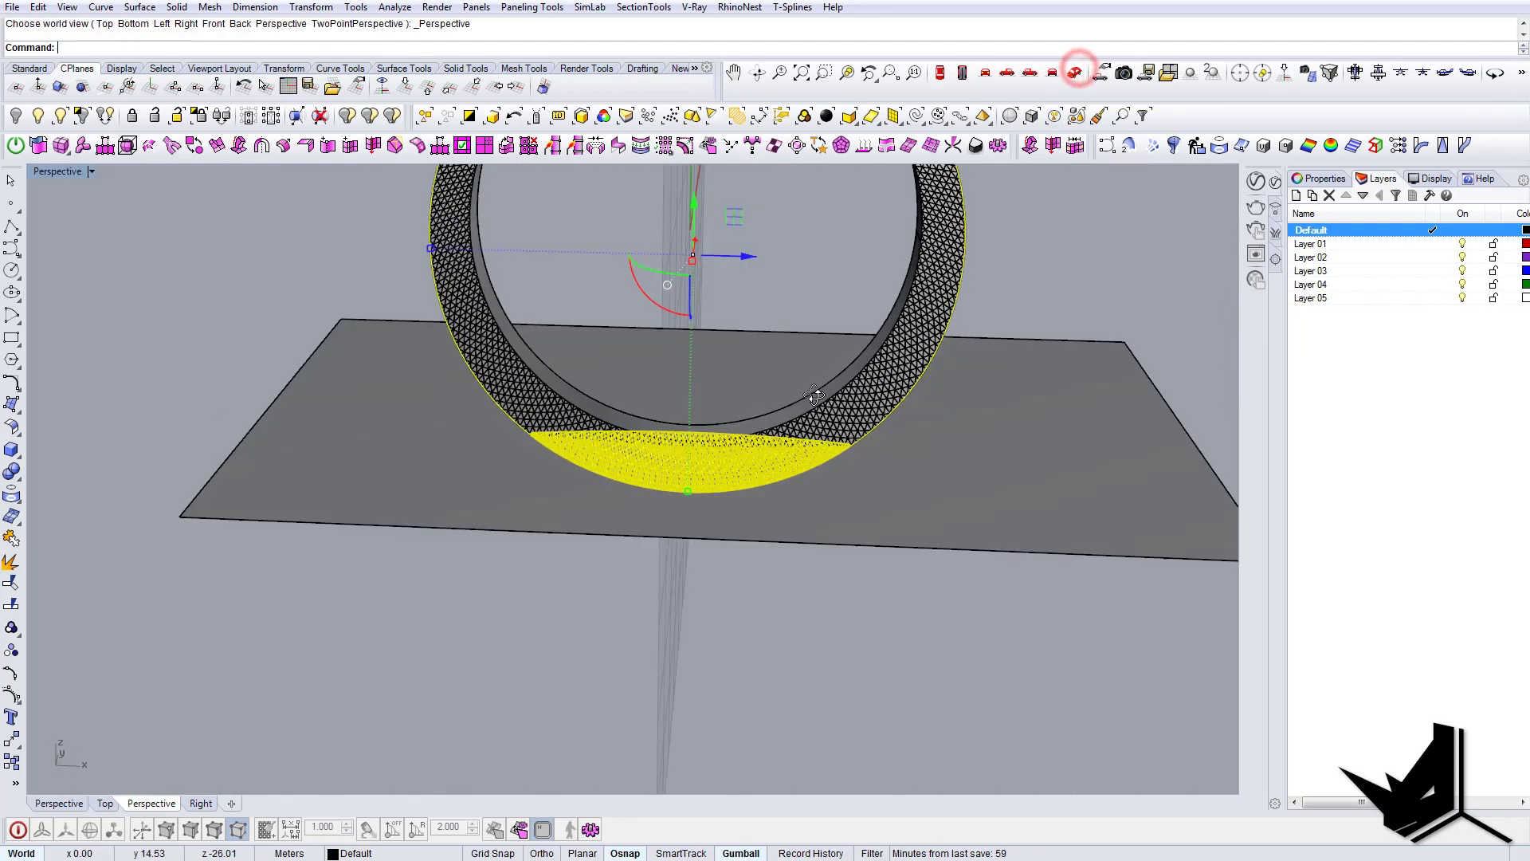
{"action": "key", "text": "Delete"}
- Delete the horizontal cutting surface and the leftover geometry around the ring's base
{"action": "mouse_move", "coordinate": [881, 371]}
{"action": "right_mouse_down"}
{"action": "mouse_move", "coordinate": [734, 353]}
{"action": "mouse_move", "coordinate": [785, 410]}
{"action": "right_mouse_up"}
{"action": "left_click", "coordinate": [1002, 462]}
{"action": "key", "text": "Delete"}
{"action": "mouse_move", "coordinate": [925, 471]}
{"action": "right_mouse_down"}
{"action": "mouse_move", "coordinate": [878, 393]}
{"action": "mouse_move", "coordinate": [857, 447]}
{"action": "right_mouse_up"}
{"action": "left_click", "coordinate": [1007, 507]}
{"action": "left_click_drag", "start_coordinate": [1007, 507], "coordinate": [968, 390]}
{"action": "key", "text": "Delete"}
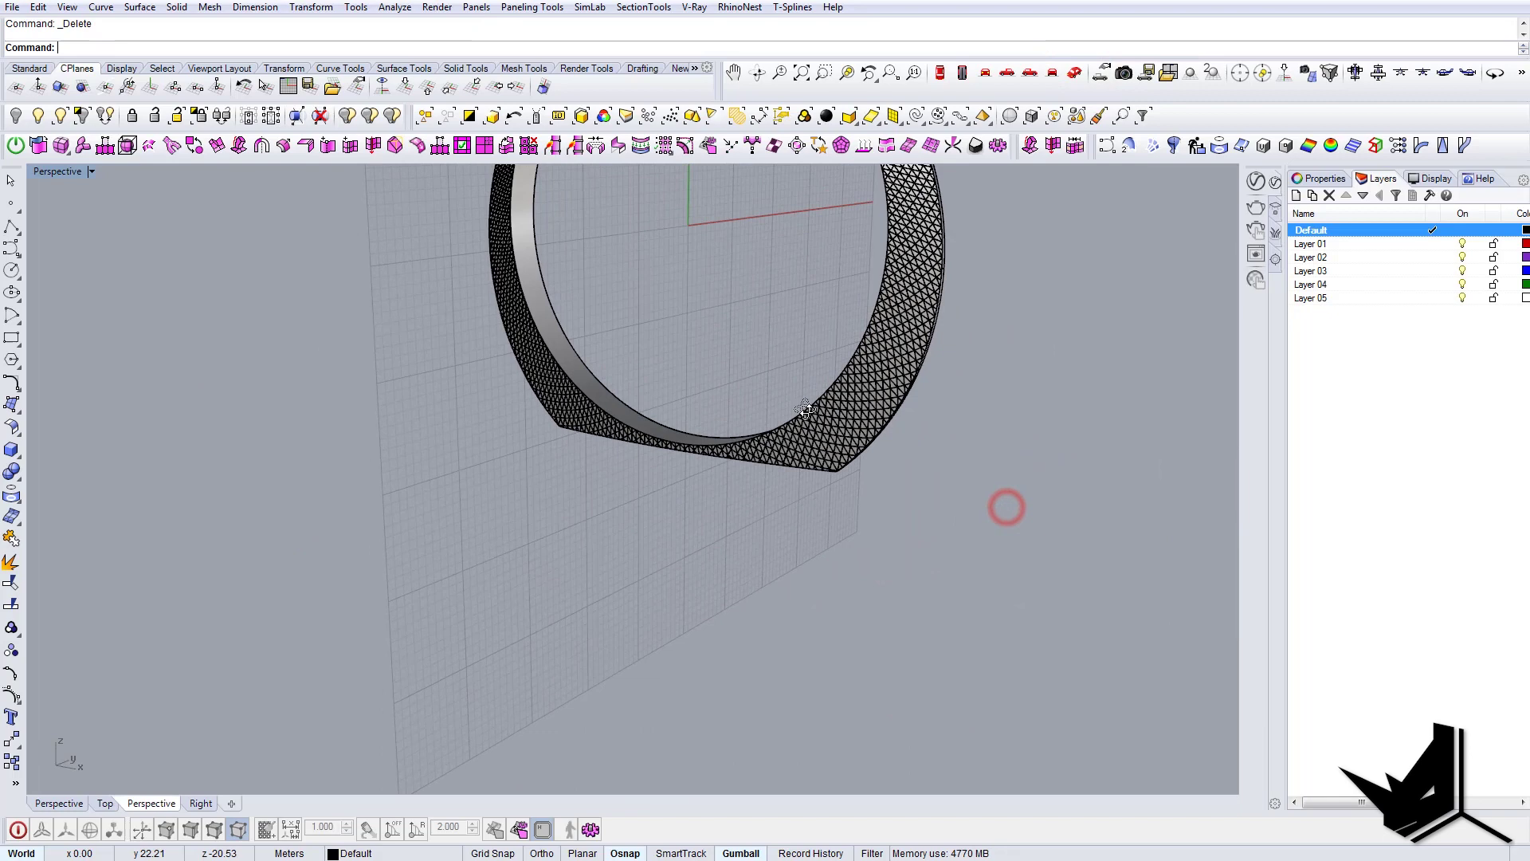
- Set the construction plane to World Top
{"action": "scroll", "coordinate": [785, 327], "scroll_direction": "down", "scroll_amount": 5}
{"action": "right_click_drag", "start_coordinate": [729, 291], "coordinate": [772, 530]}
{"action": "left_click", "coordinate": [405, 86]}
- Move the ring from the corner of its flat cut base to the world origin 0,0,0
{"action": "left_click_drag", "start_coordinate": [807, 454], "coordinate": [682, 491]}
{"action": "right_click_drag", "start_coordinate": [685, 498], "coordinate": [729, 520]}
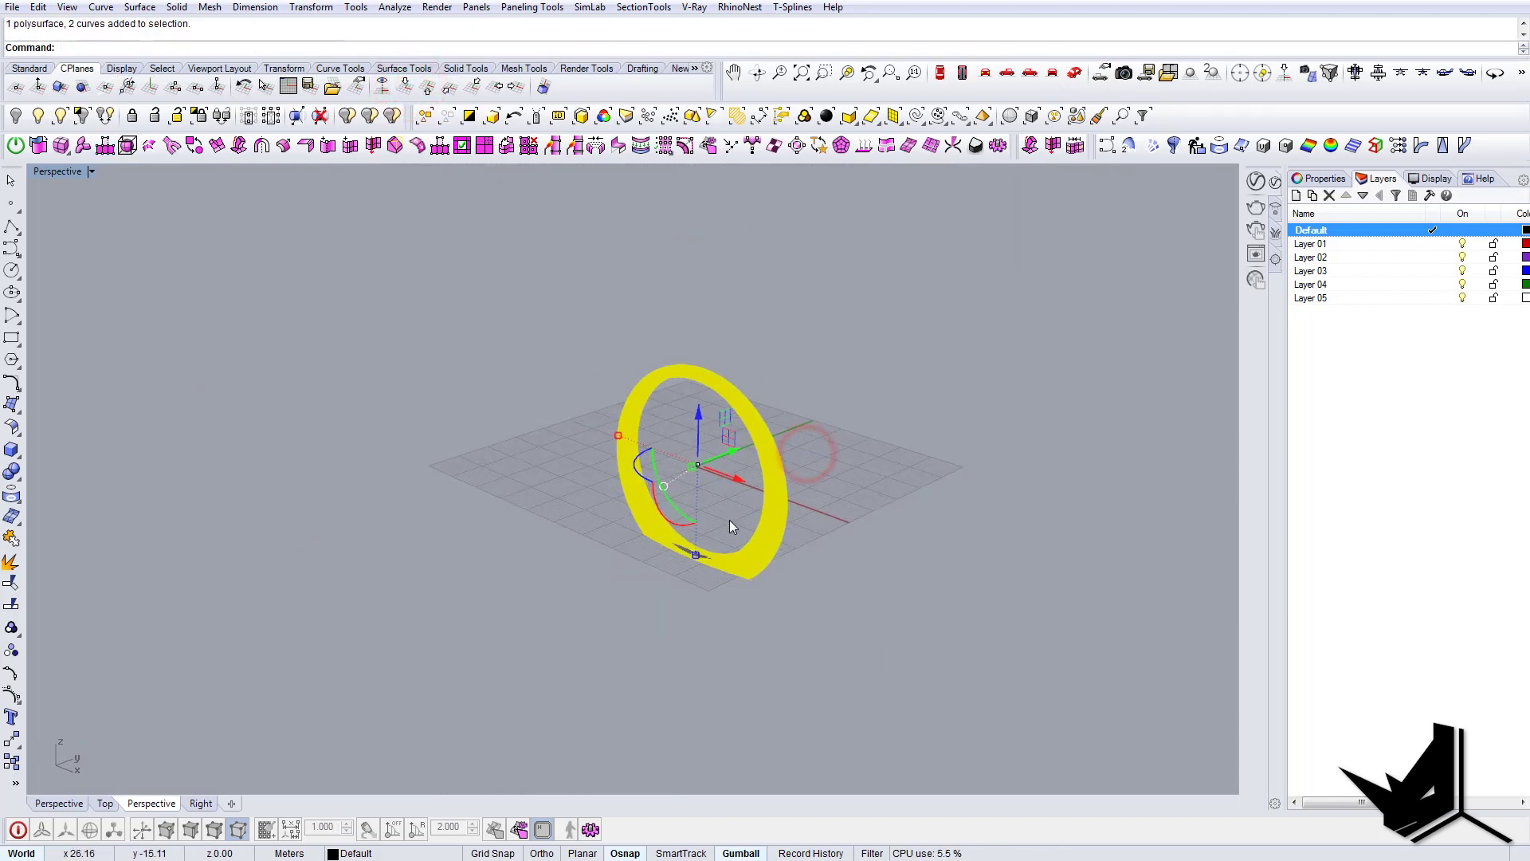
{"action": "scroll", "coordinate": [725, 595], "scroll_direction": "up", "scroll_amount": 8}
{"action": "right_click_drag", "start_coordinate": [641, 466], "coordinate": [617, 448], "text": "shift"}
{"action": "left_click", "coordinate": [628, 357]}
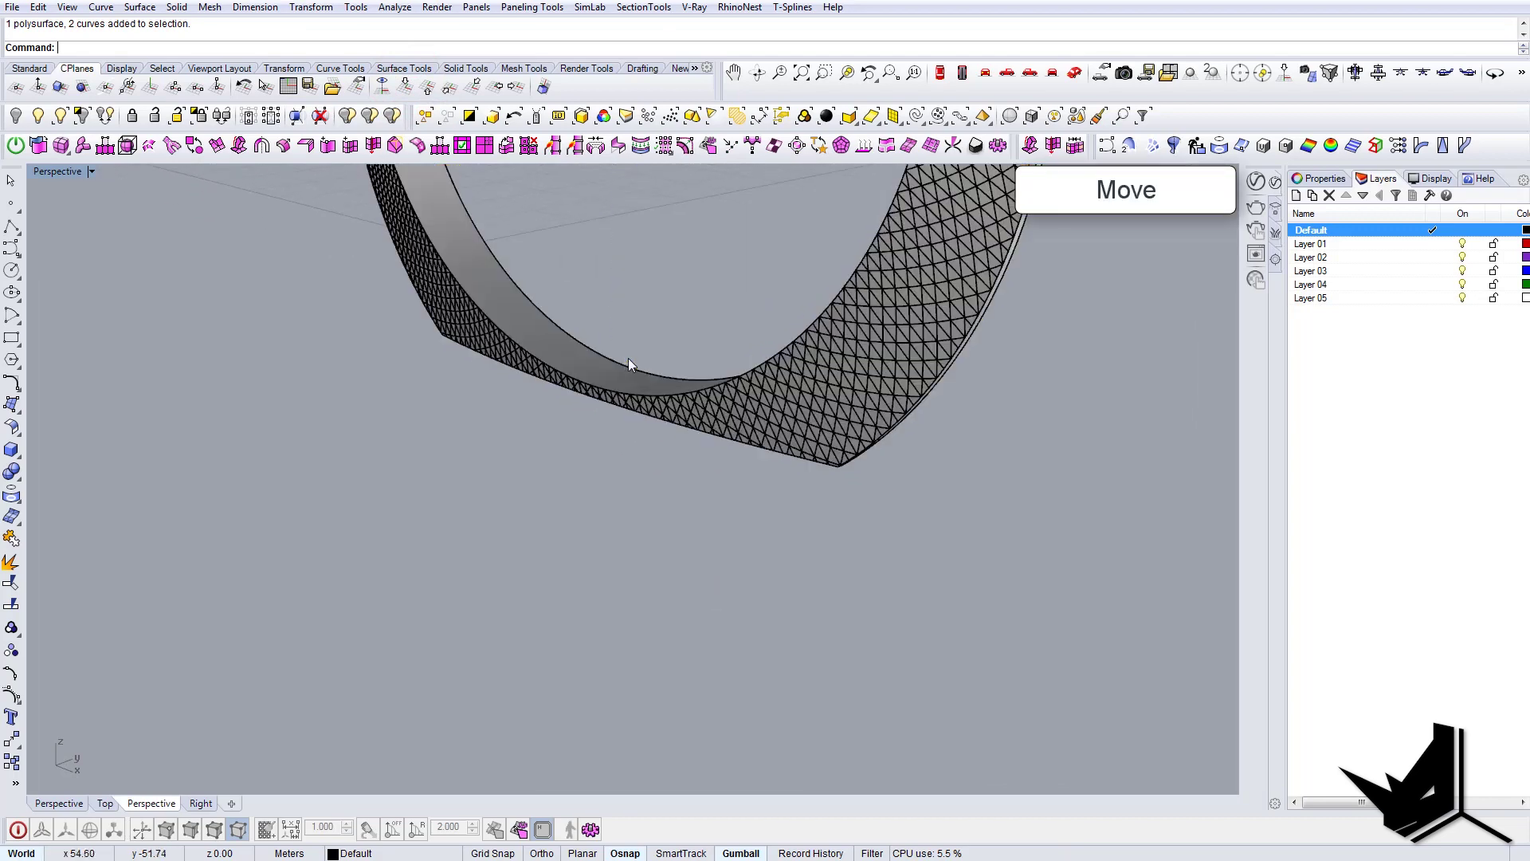
{"action": "scroll", "coordinate": [628, 357], "scroll_direction": "up", "scroll_amount": 7}
{"action": "left_click", "coordinate": [649, 387]}
{"action": "right_click_drag", "start_coordinate": [632, 375], "coordinate": [508, 384]}
{"action": "scroll", "coordinate": [649, 387], "scroll_direction": "down", "scroll_amount": 8}
{"action": "type", "text": "m"}
{"action": "key", "text": "Return"}
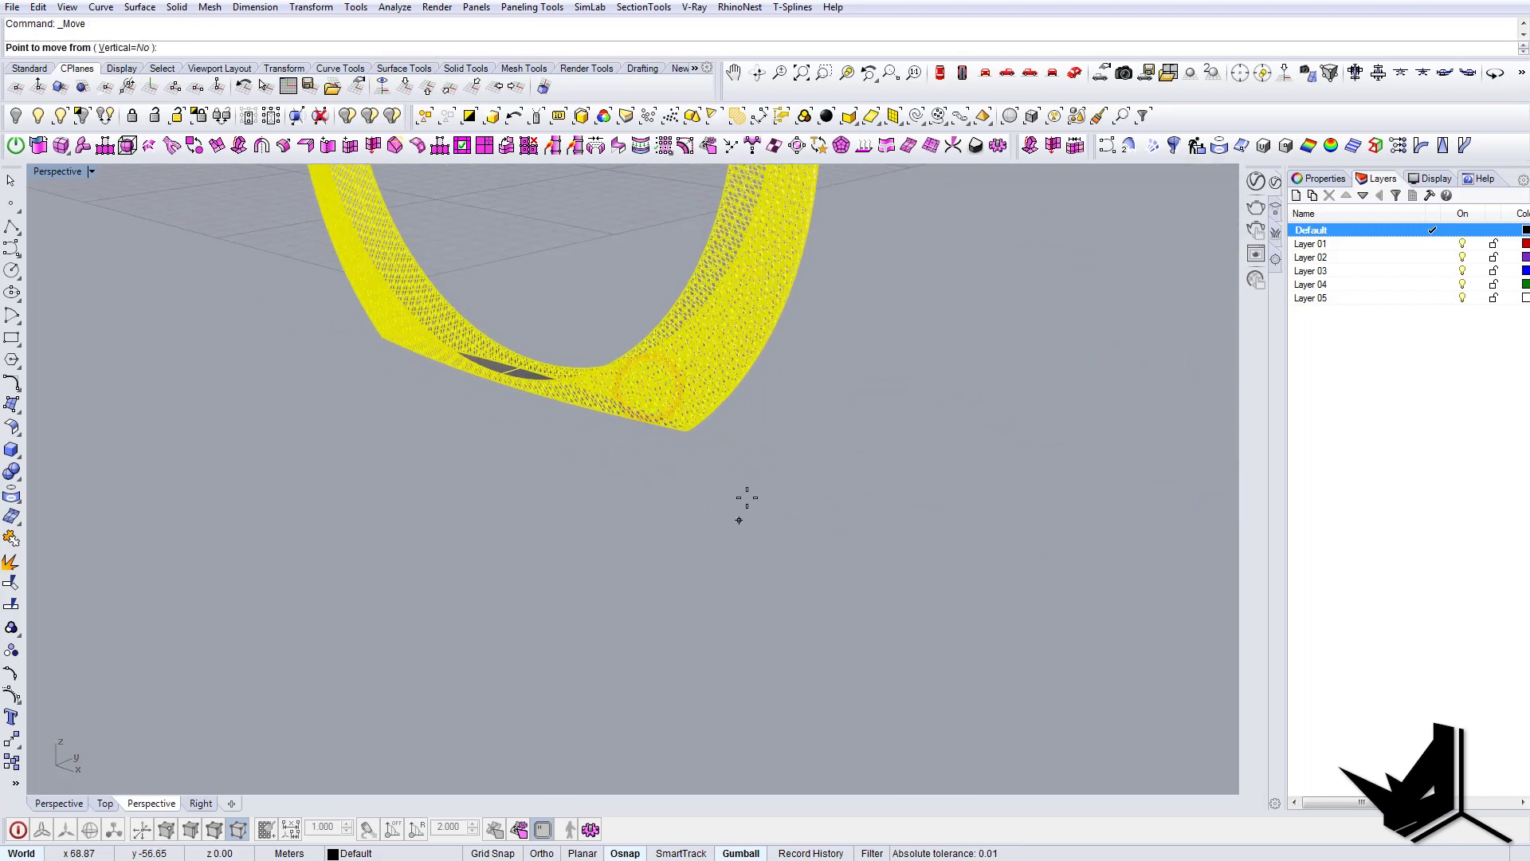
{"action": "scroll", "coordinate": [742, 447], "scroll_direction": "up", "scroll_amount": 5}
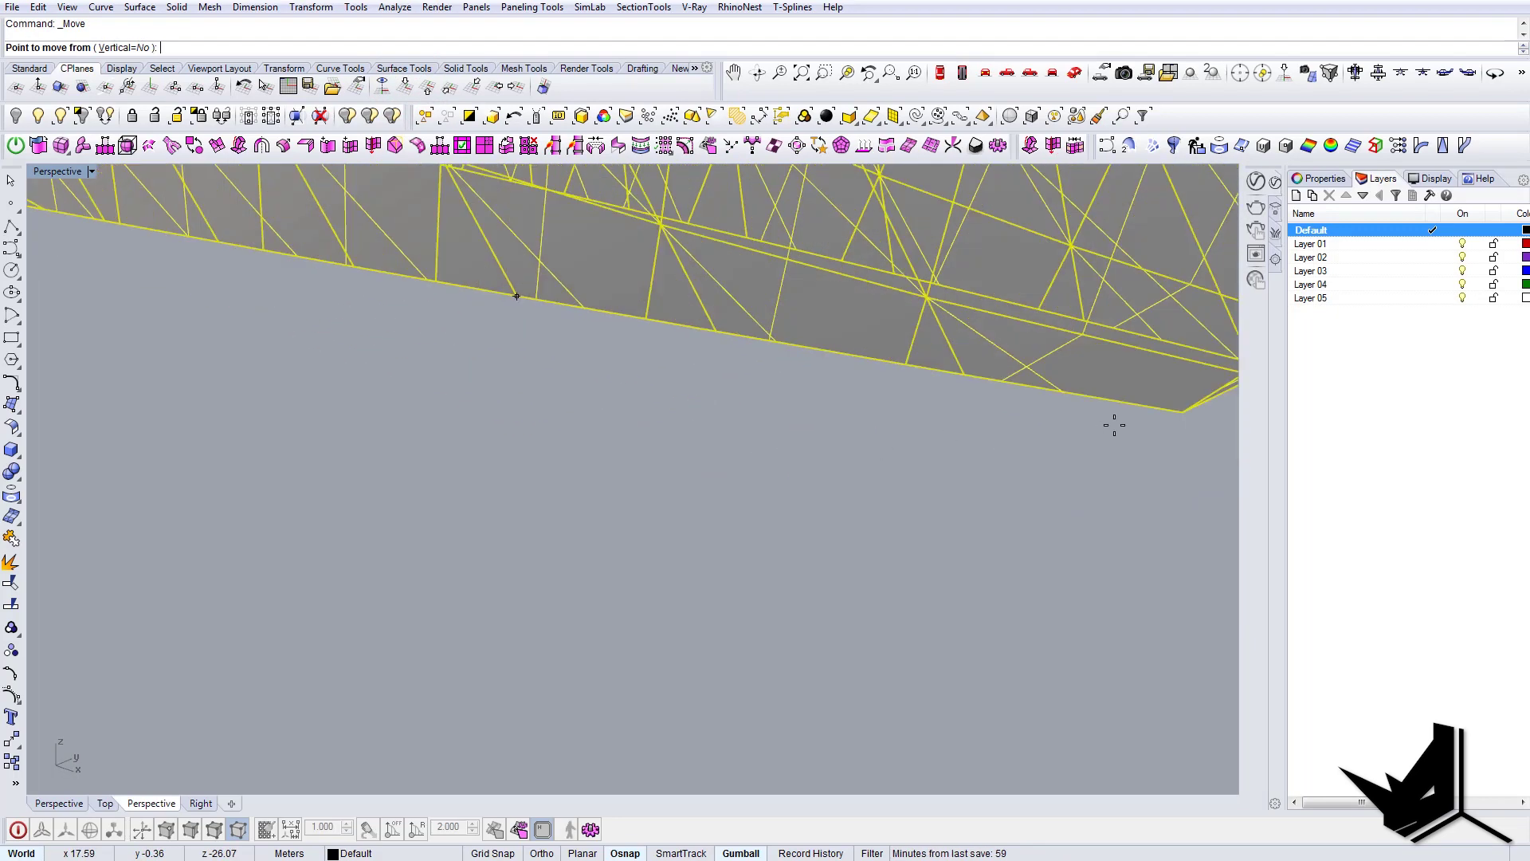
{"action": "left_click", "coordinate": [1169, 410]}
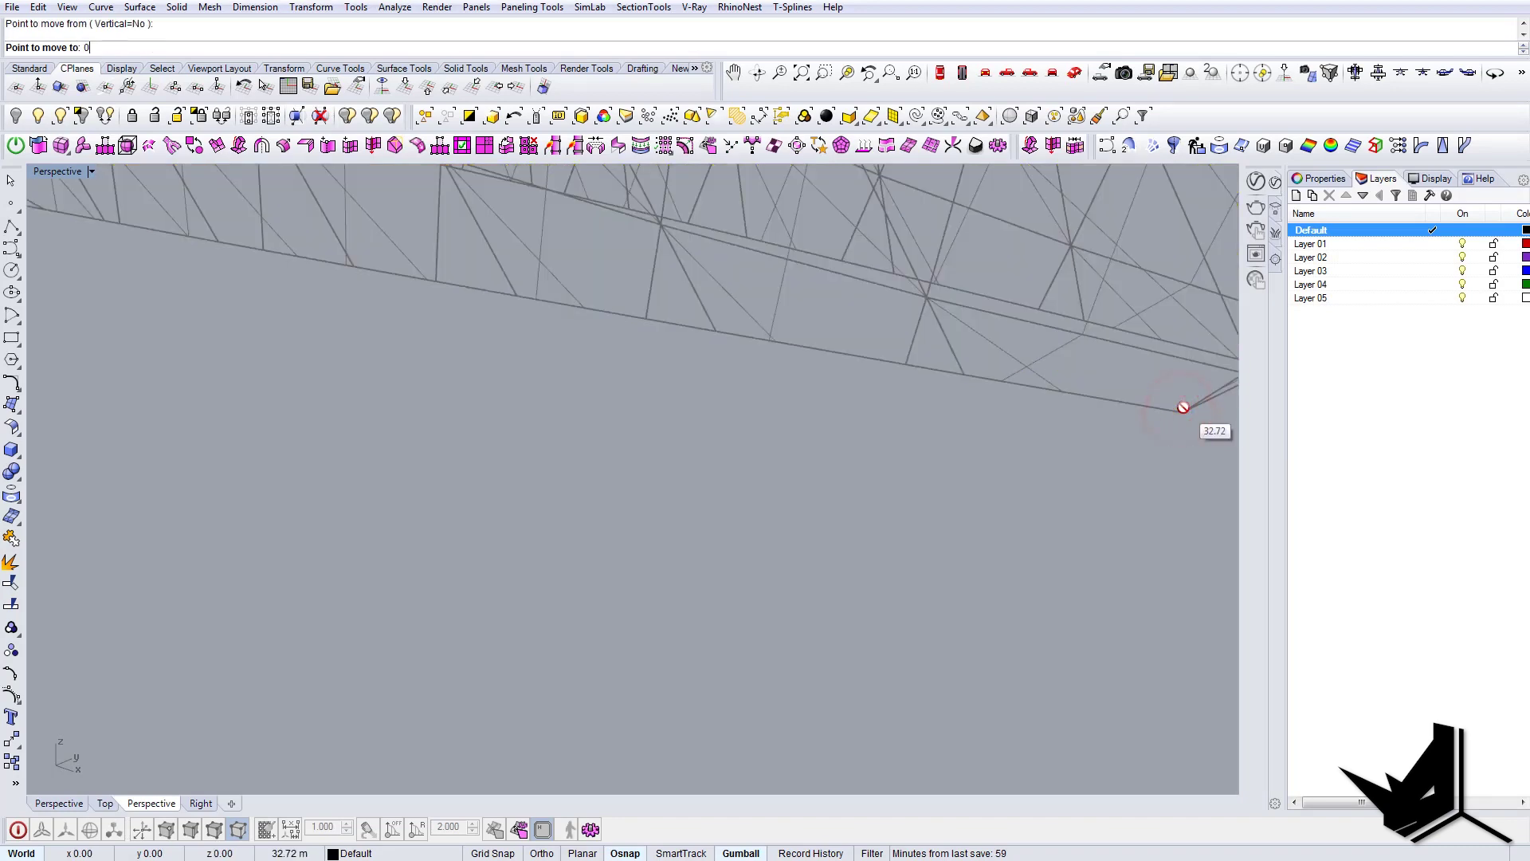
{"action": "key", "text": "Return"}
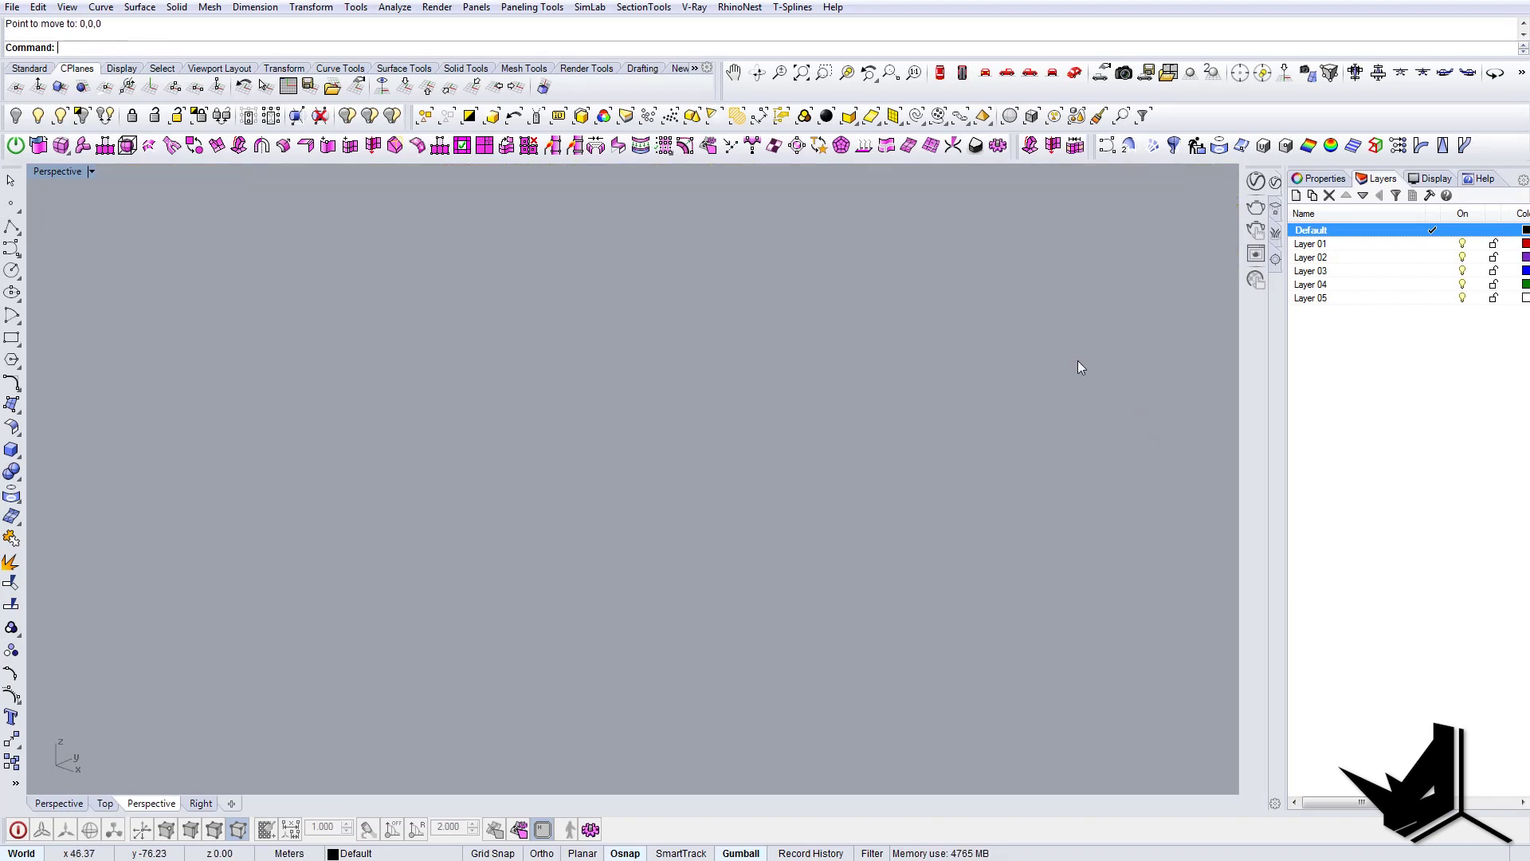
- Delete the leftover curves that remain near the moved ring
{"action": "scroll", "coordinate": [741, 509], "scroll_direction": "down", "scroll_amount": 10}
{"action": "left_click_drag", "start_coordinate": [851, 439], "coordinate": [725, 414]}
{"action": "key", "text": "Delete"}
{"action": "scroll", "coordinate": [658, 299], "scroll_direction": "up", "scroll_amount": 6}
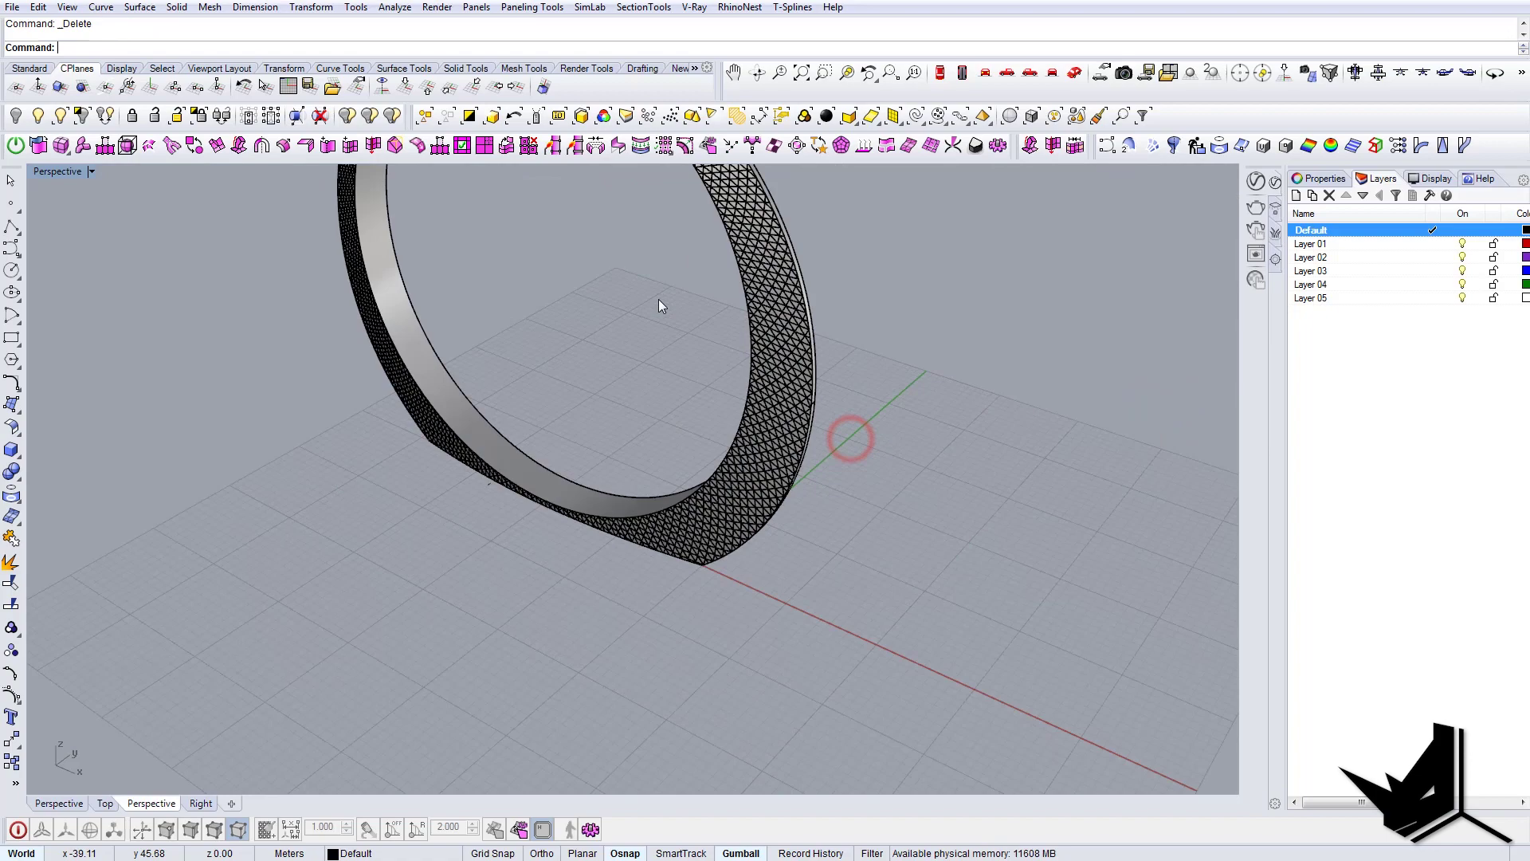
{"action": "scroll", "coordinate": [767, 421], "scroll_direction": "down", "scroll_amount": 2}
{"action": "right_click_drag", "start_coordinate": [659, 299], "coordinate": [788, 487], "text": "shift"}
{"action": "scroll", "coordinate": [682, 369], "scroll_direction": "up", "scroll_amount": 4}
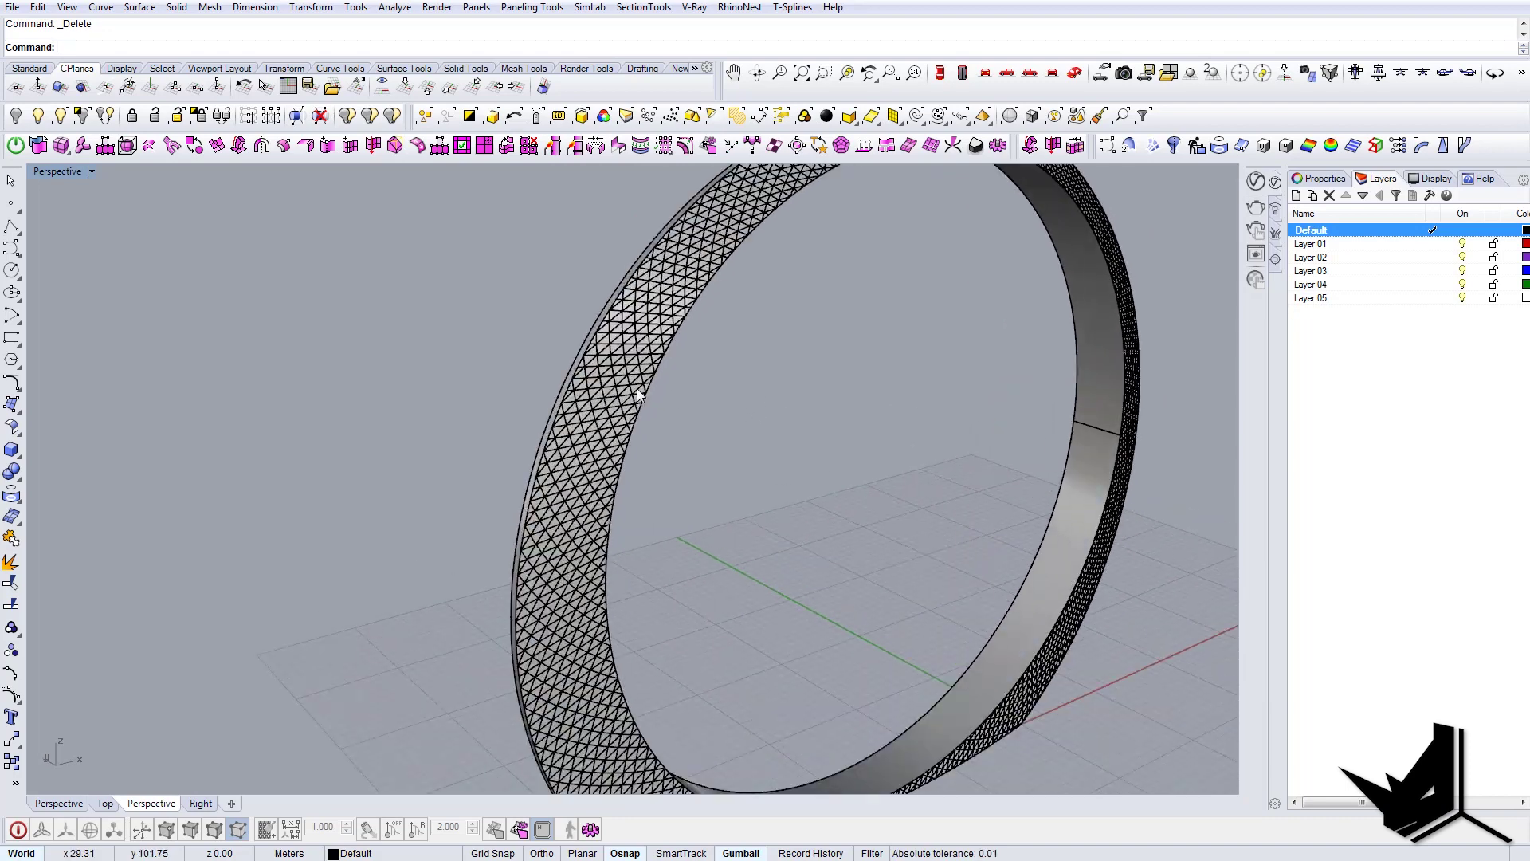
{"action": "right_click_drag", "start_coordinate": [985, 308], "coordinate": [949, 301], "text": "shift"}
- Open the V-Ray Asset Editor, create a Toon material and expand its settings
{"action": "left_click", "coordinate": [1257, 181]}
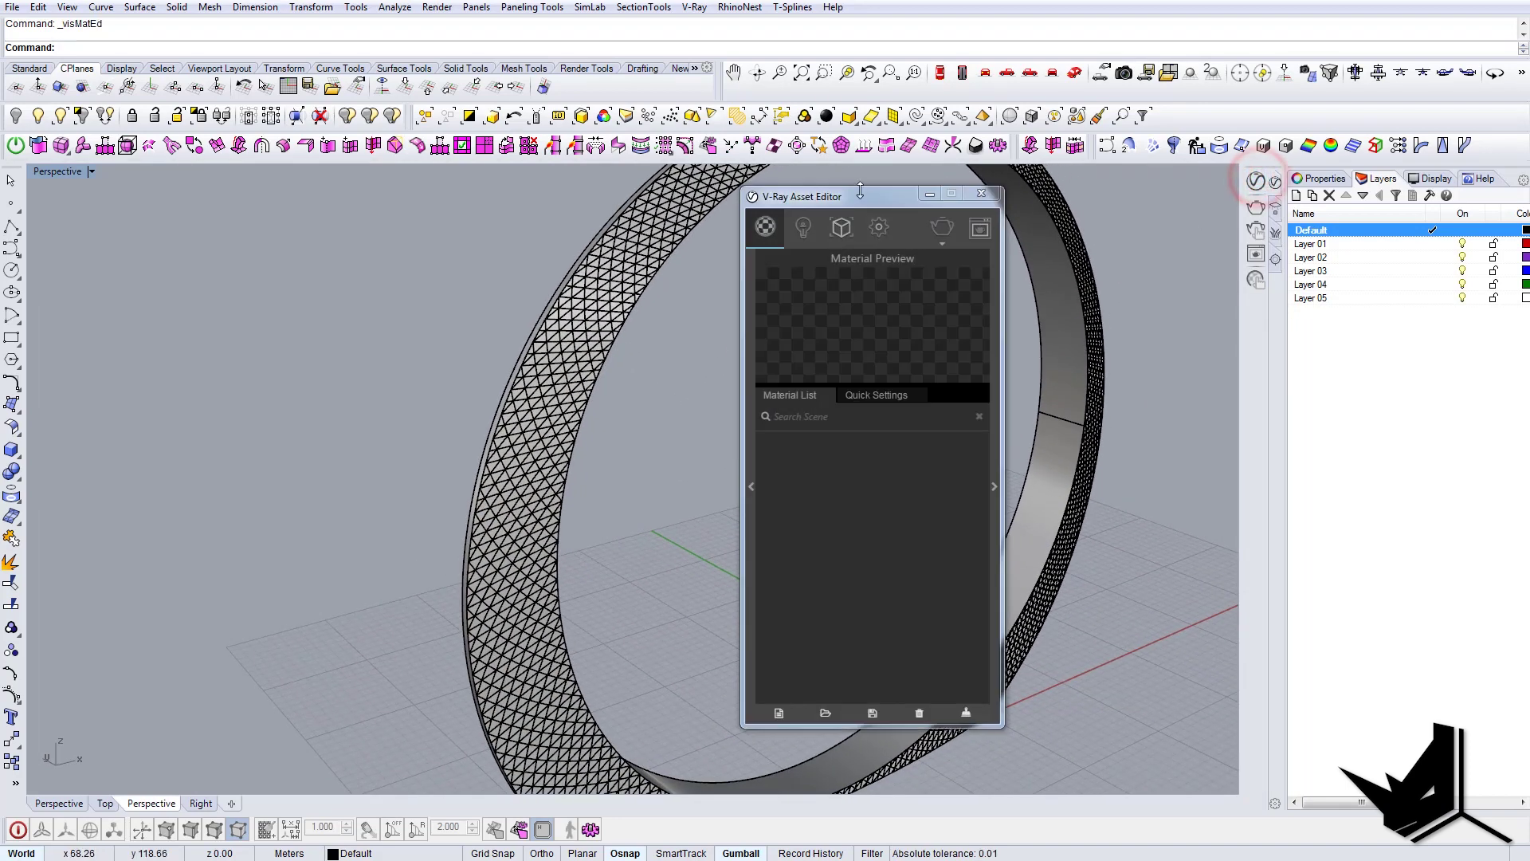
{"action": "left_click_drag", "start_coordinate": [860, 195], "coordinate": [1171, 203]}
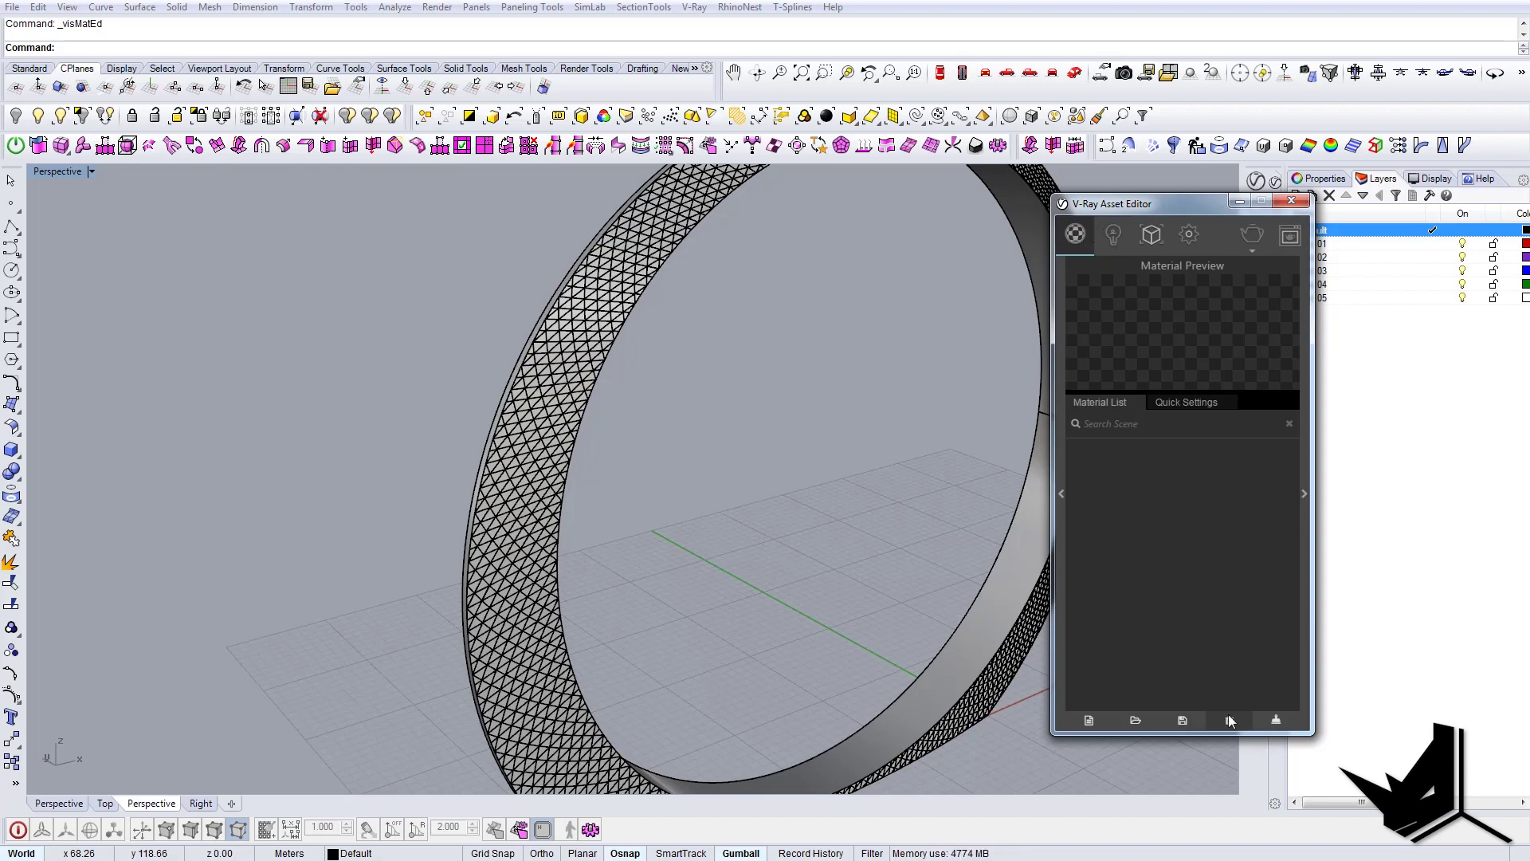
{"action": "left_click", "coordinate": [1091, 721]}
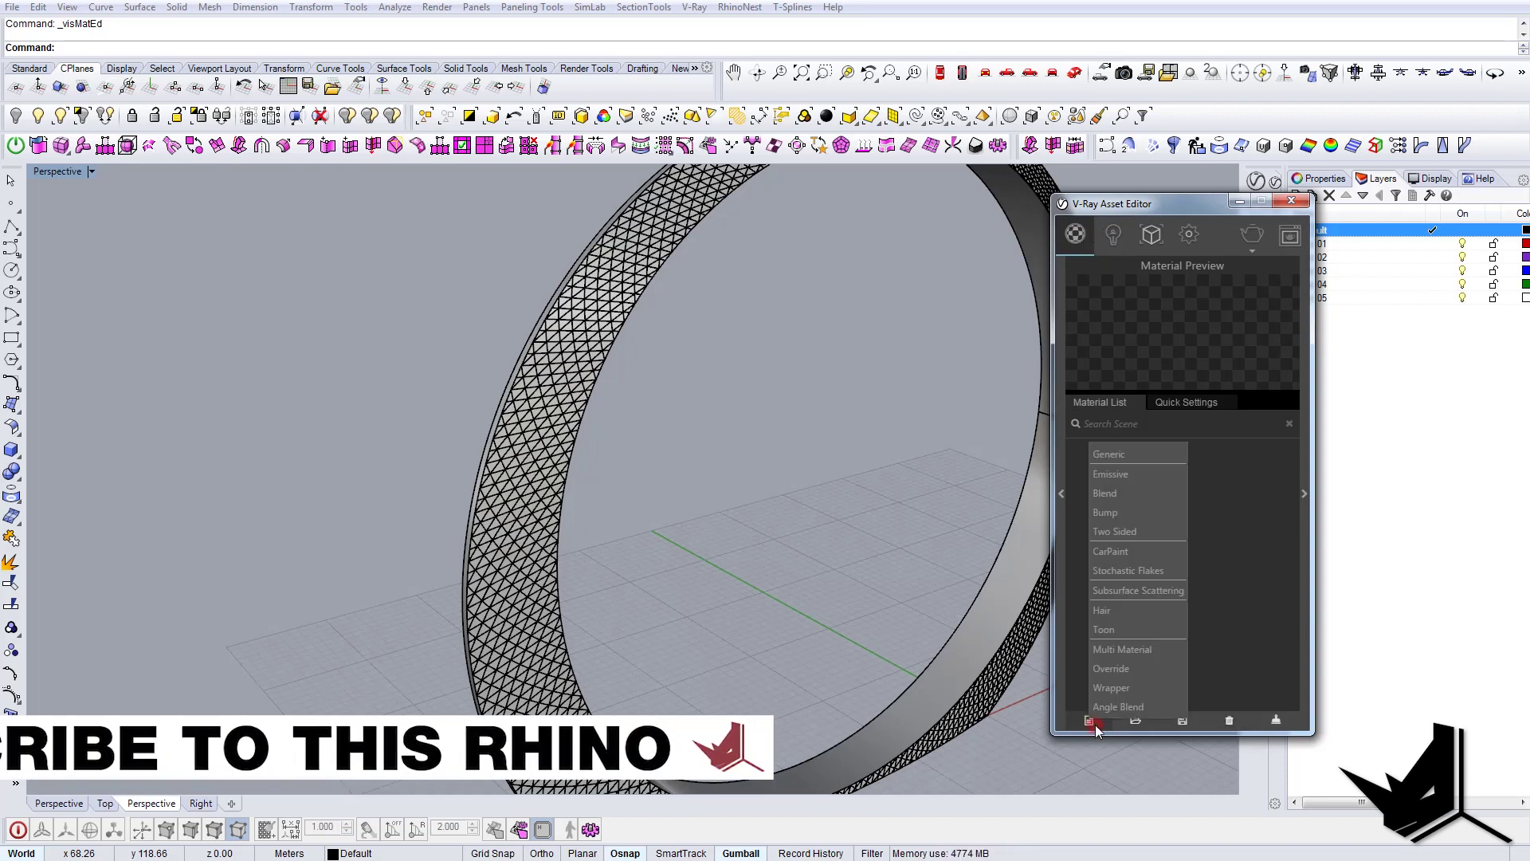
{"action": "left_click", "coordinate": [1152, 629]}
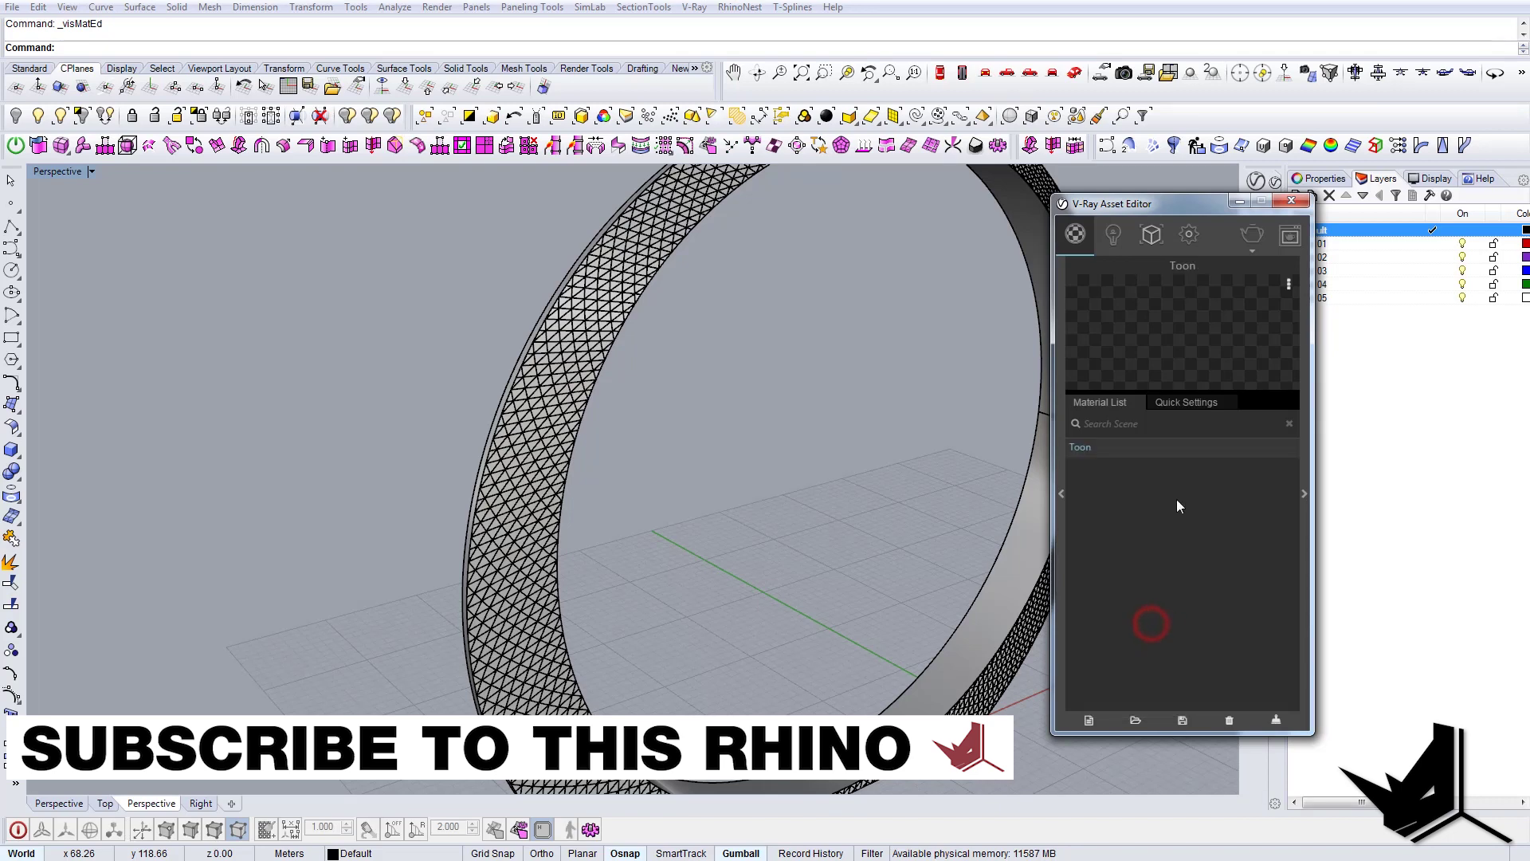
{"action": "left_click", "coordinate": [1308, 483]}
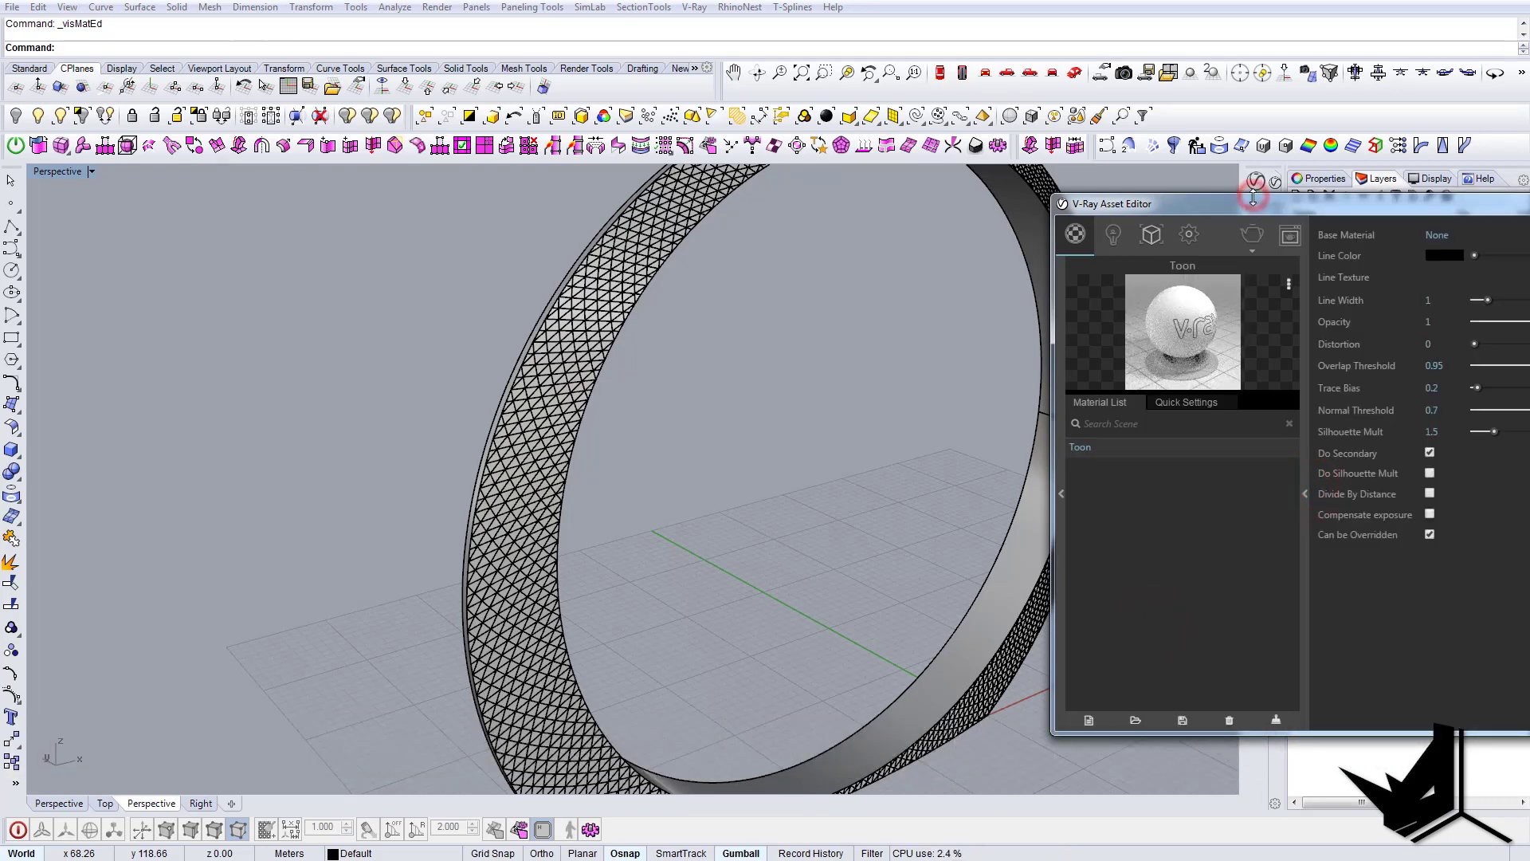
{"action": "left_click_drag", "start_coordinate": [1253, 198], "coordinate": [1275, 198]}
{"action": "scroll", "coordinate": [613, 307], "scroll_direction": "up", "scroll_amount": 5}
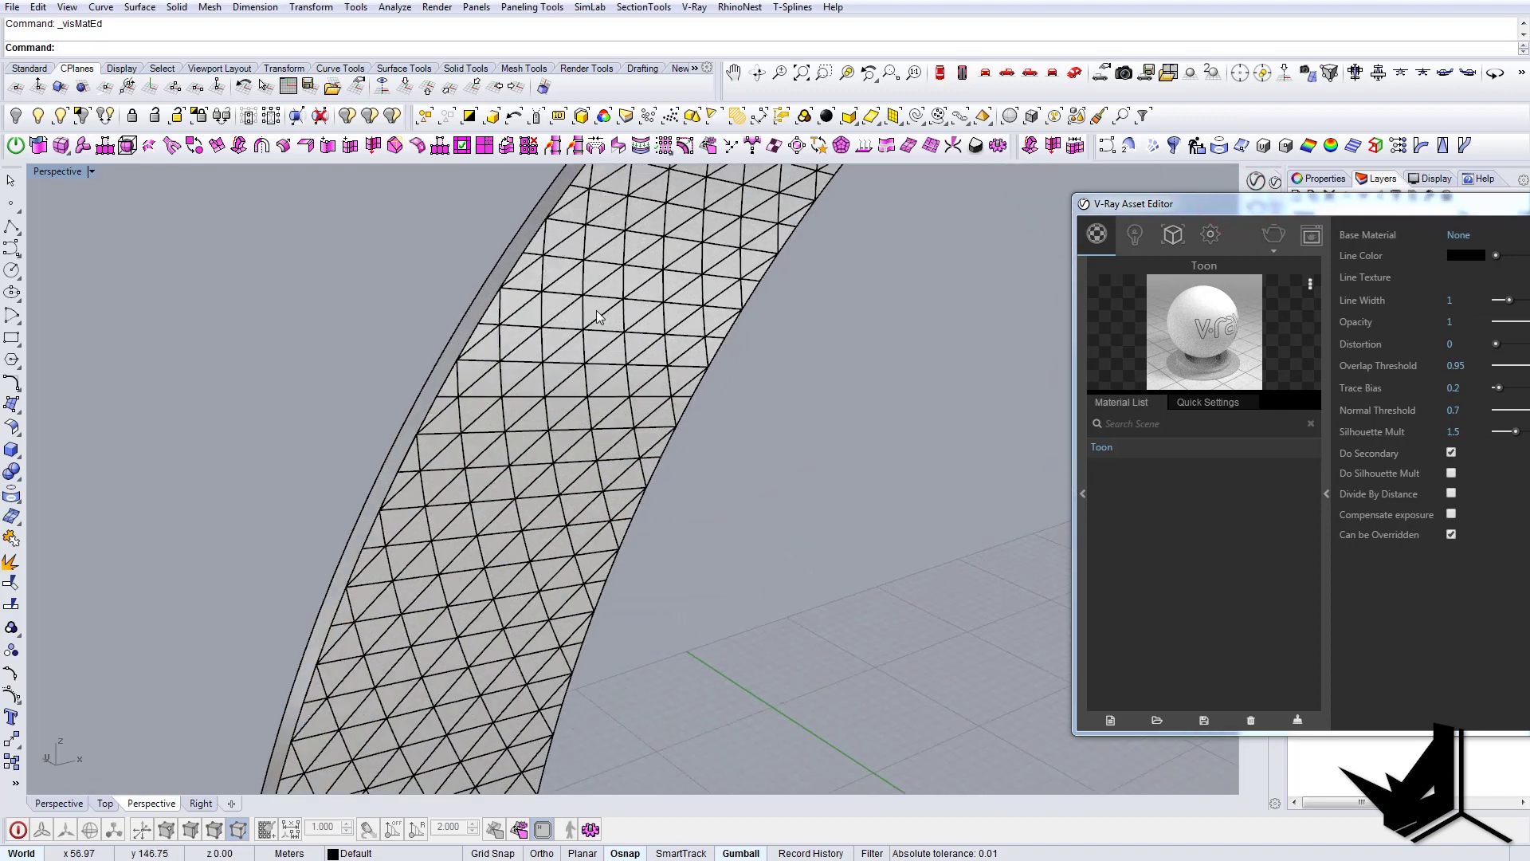
{"action": "scroll", "coordinate": [598, 327], "scroll_direction": "up", "scroll_amount": 3}
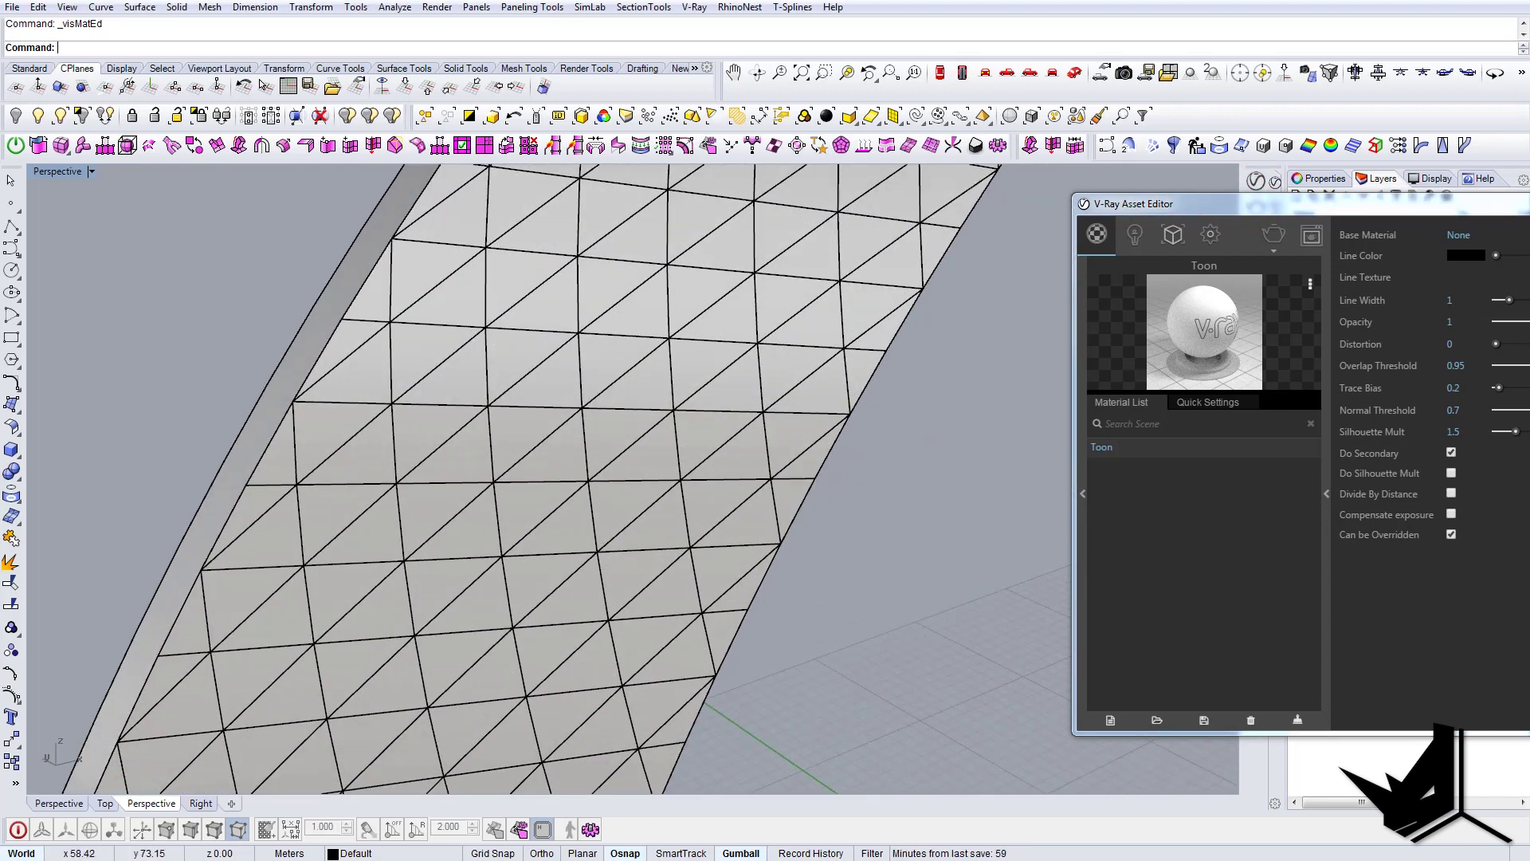
- Compare the panel joint lines in the reference photo of the real ring with the model, and put the photo away
{"action": "key", "text": "alt+Tab"}
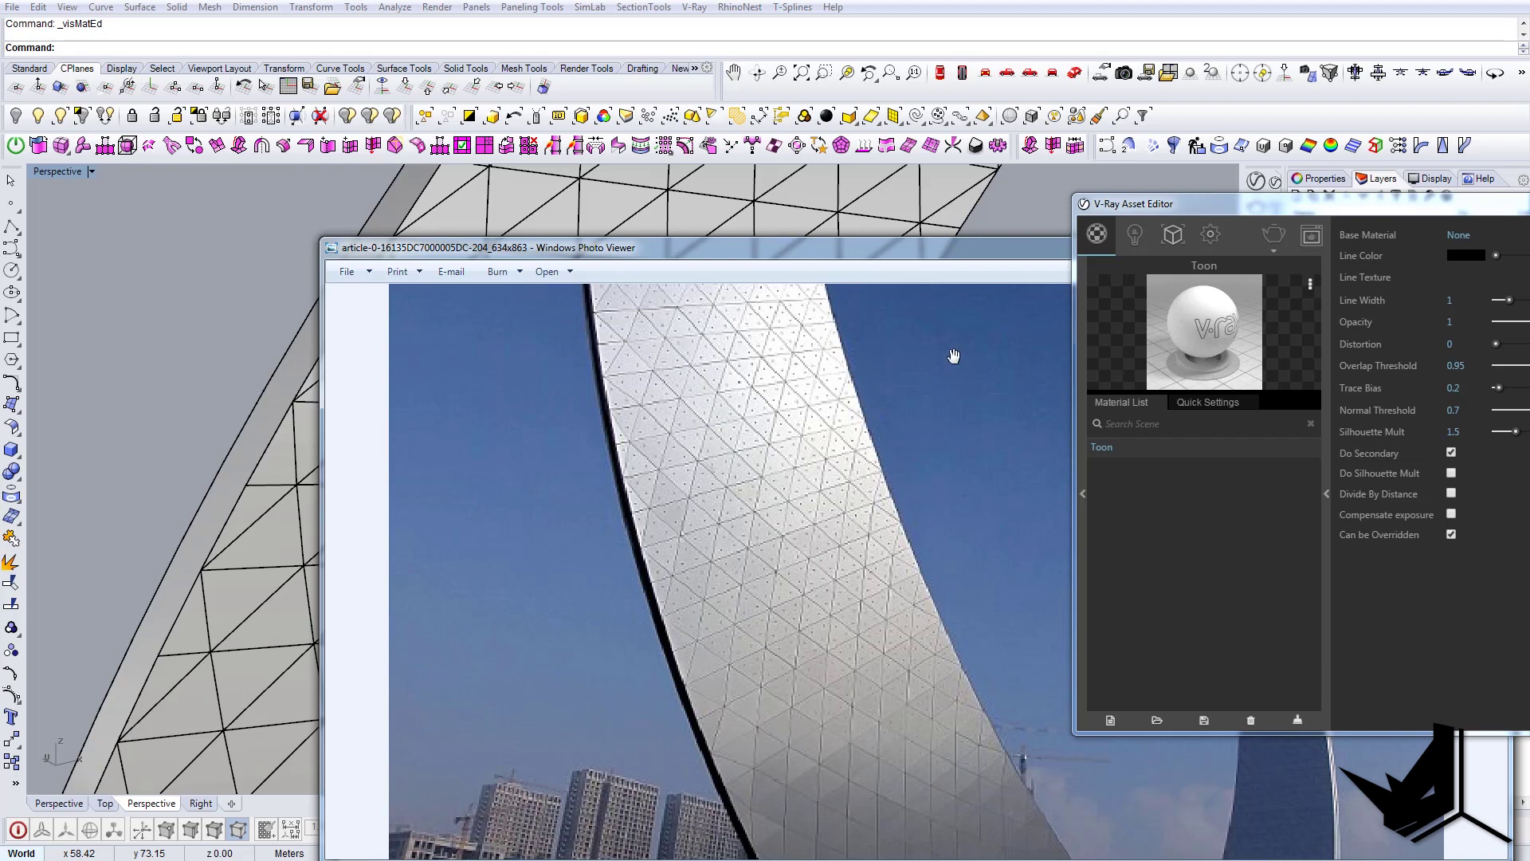
{"action": "left_click_drag", "start_coordinate": [947, 252], "coordinate": [653, 395]}
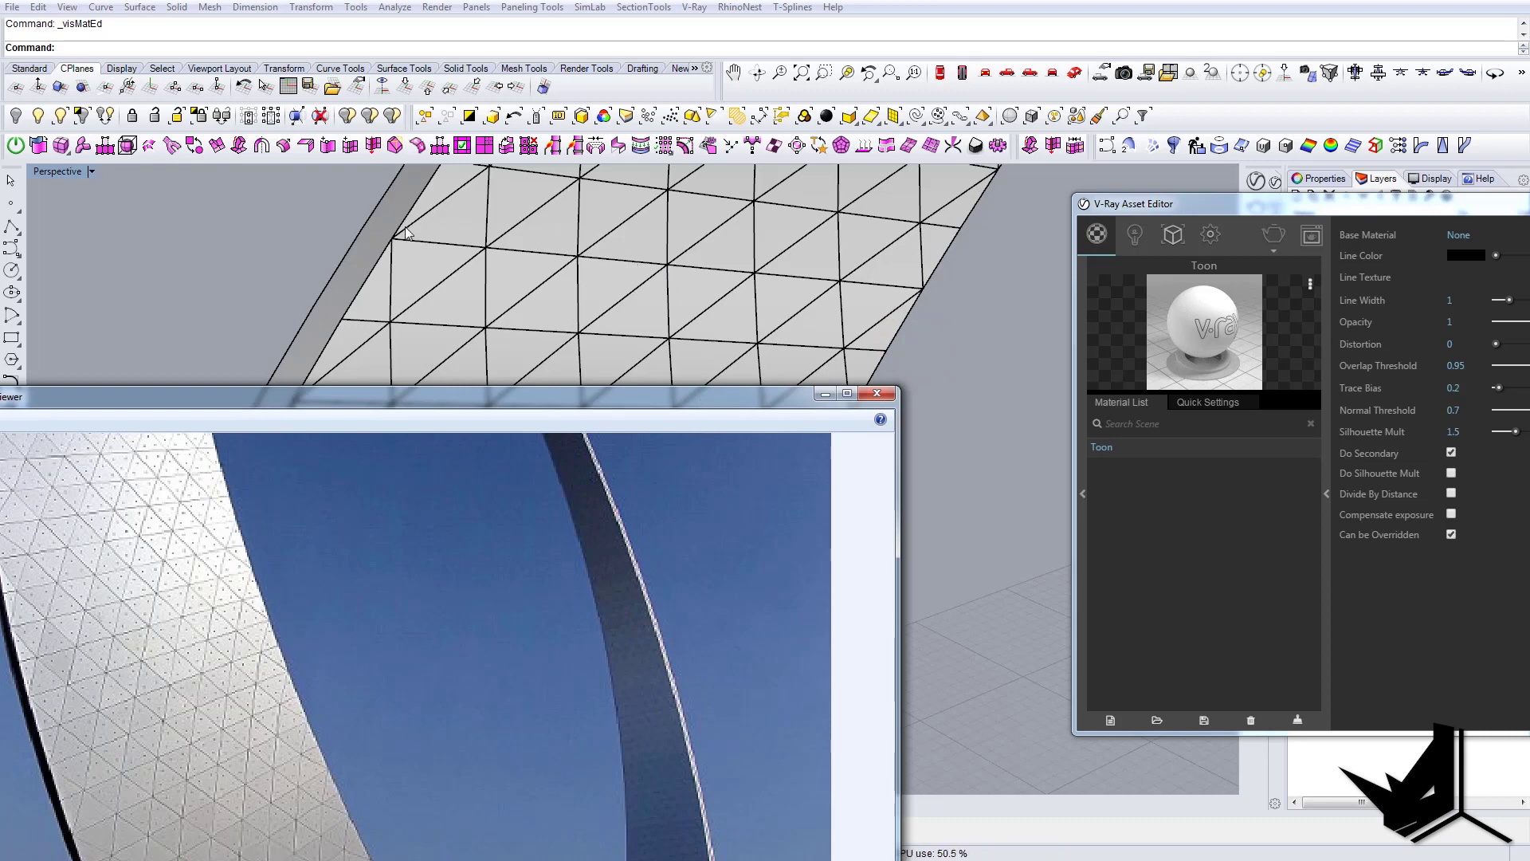
{"action": "left_click_drag", "start_coordinate": [433, 390], "coordinate": [481, 398]}
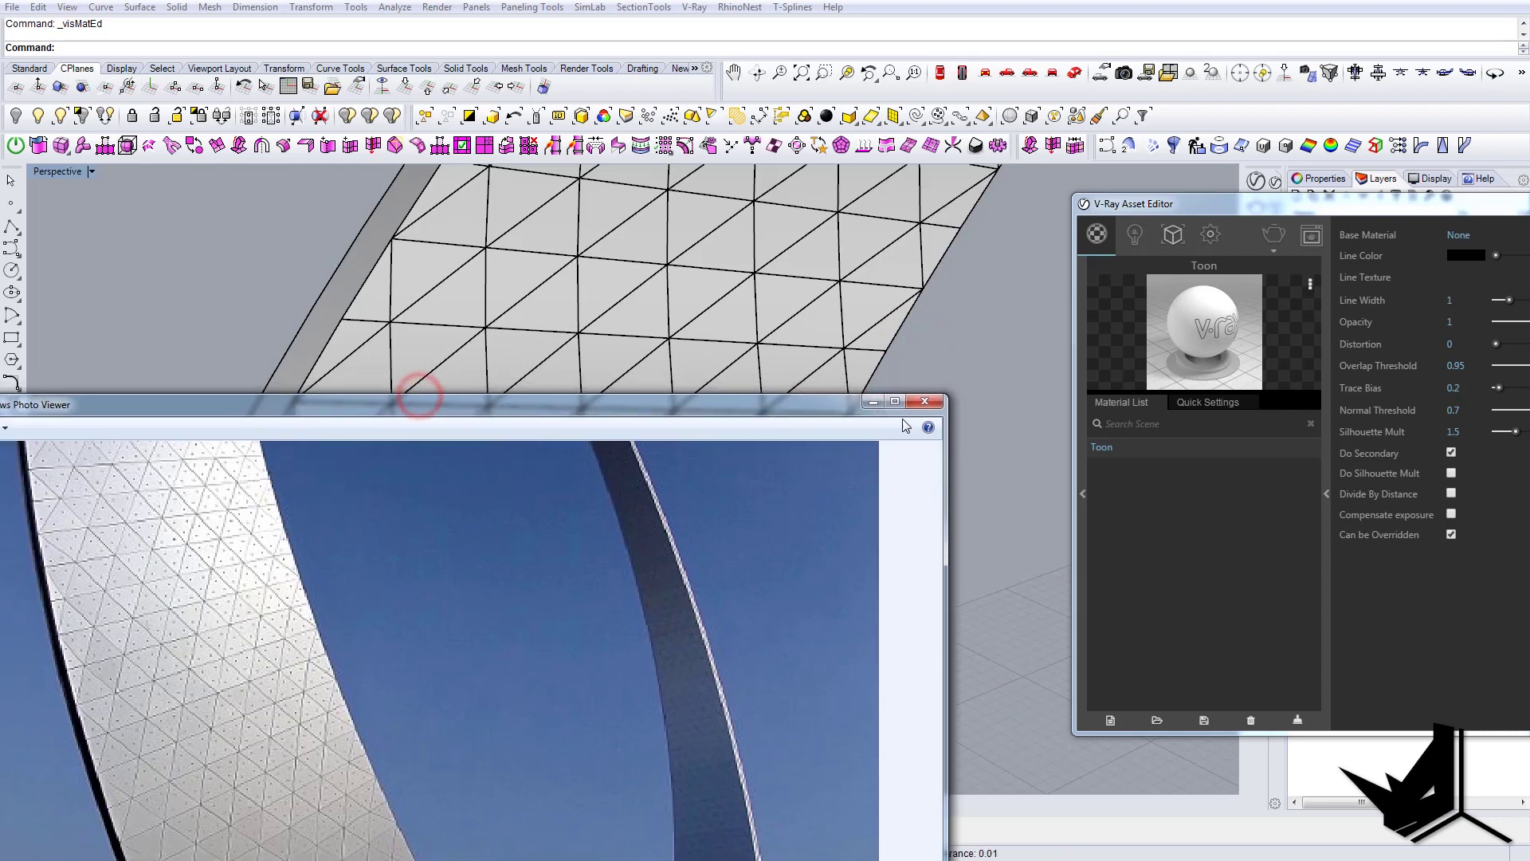
{"action": "left_click", "coordinate": [872, 404]}
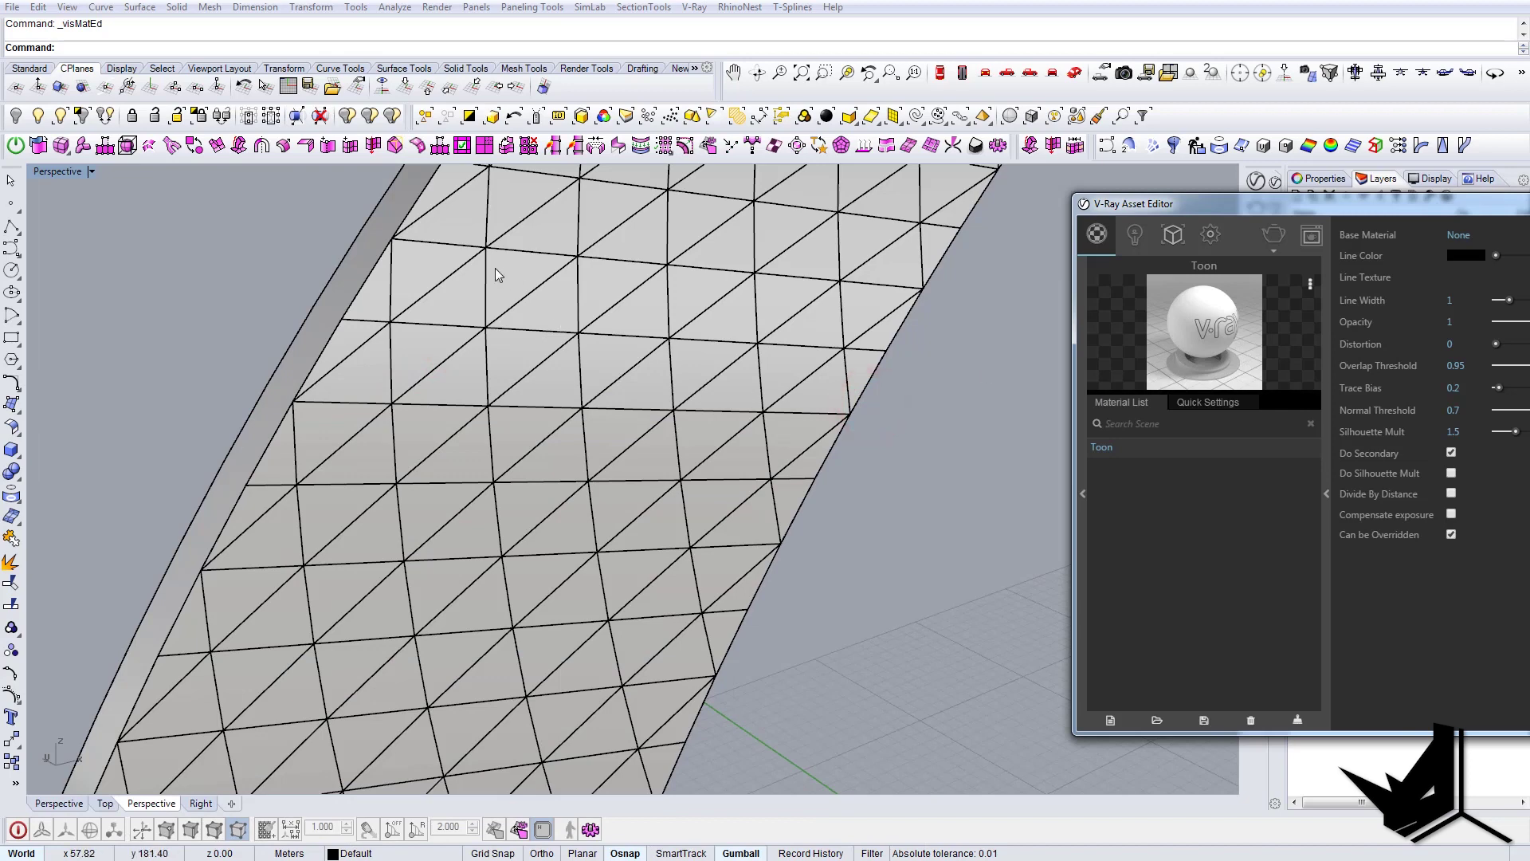
- Examine the Toon material's line color and base material options in the V-Ray Asset Editor
{"action": "left_click_drag", "start_coordinate": [1353, 212], "coordinate": [955, 279]}
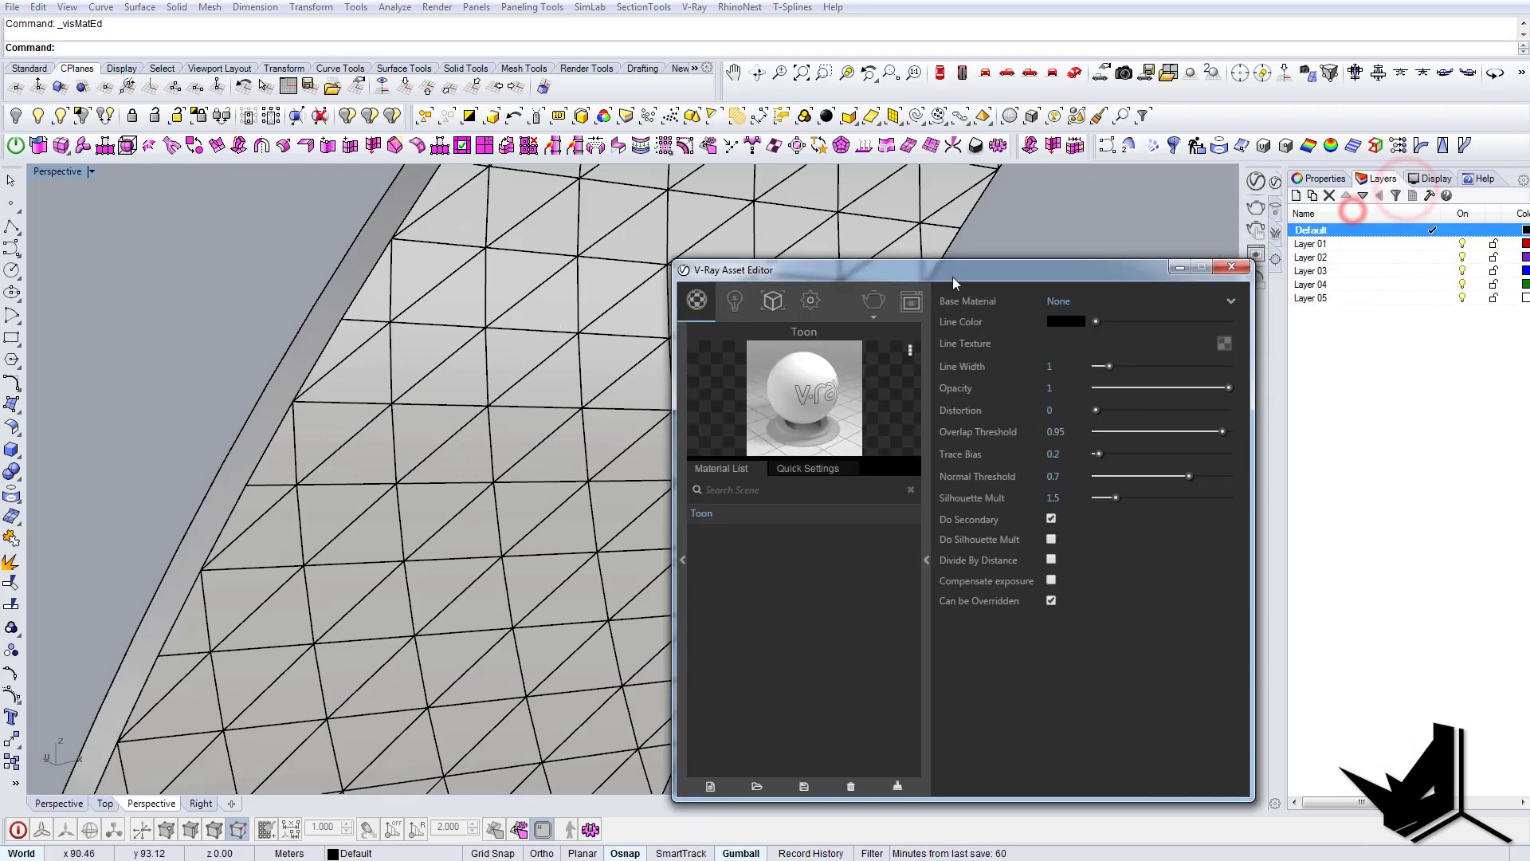
{"action": "left_click", "coordinate": [1067, 322]}
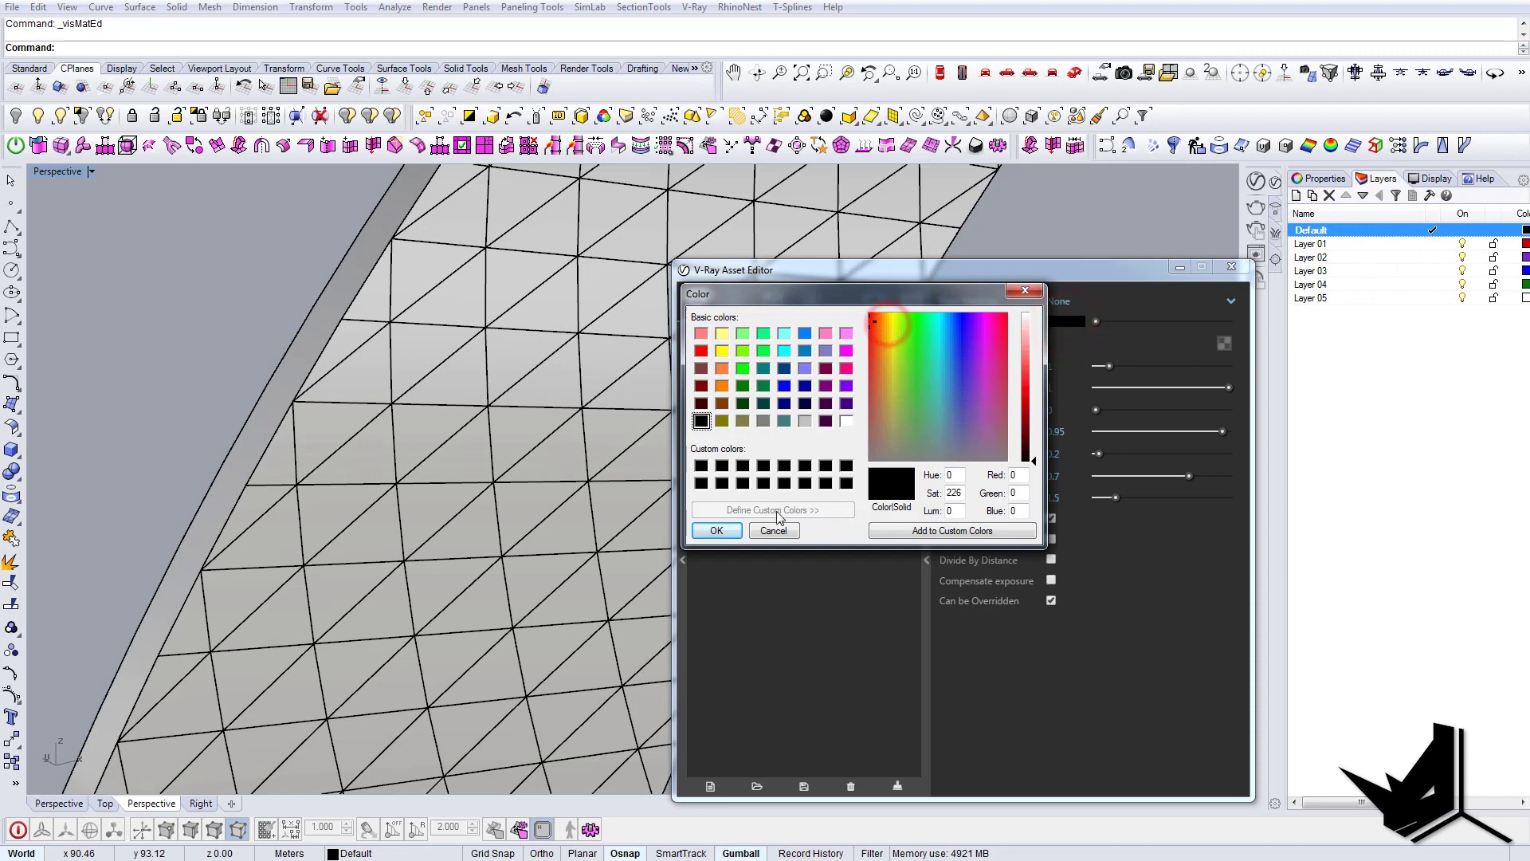
{"action": "left_click", "coordinate": [725, 530]}
{"action": "left_click", "coordinate": [1061, 324]}
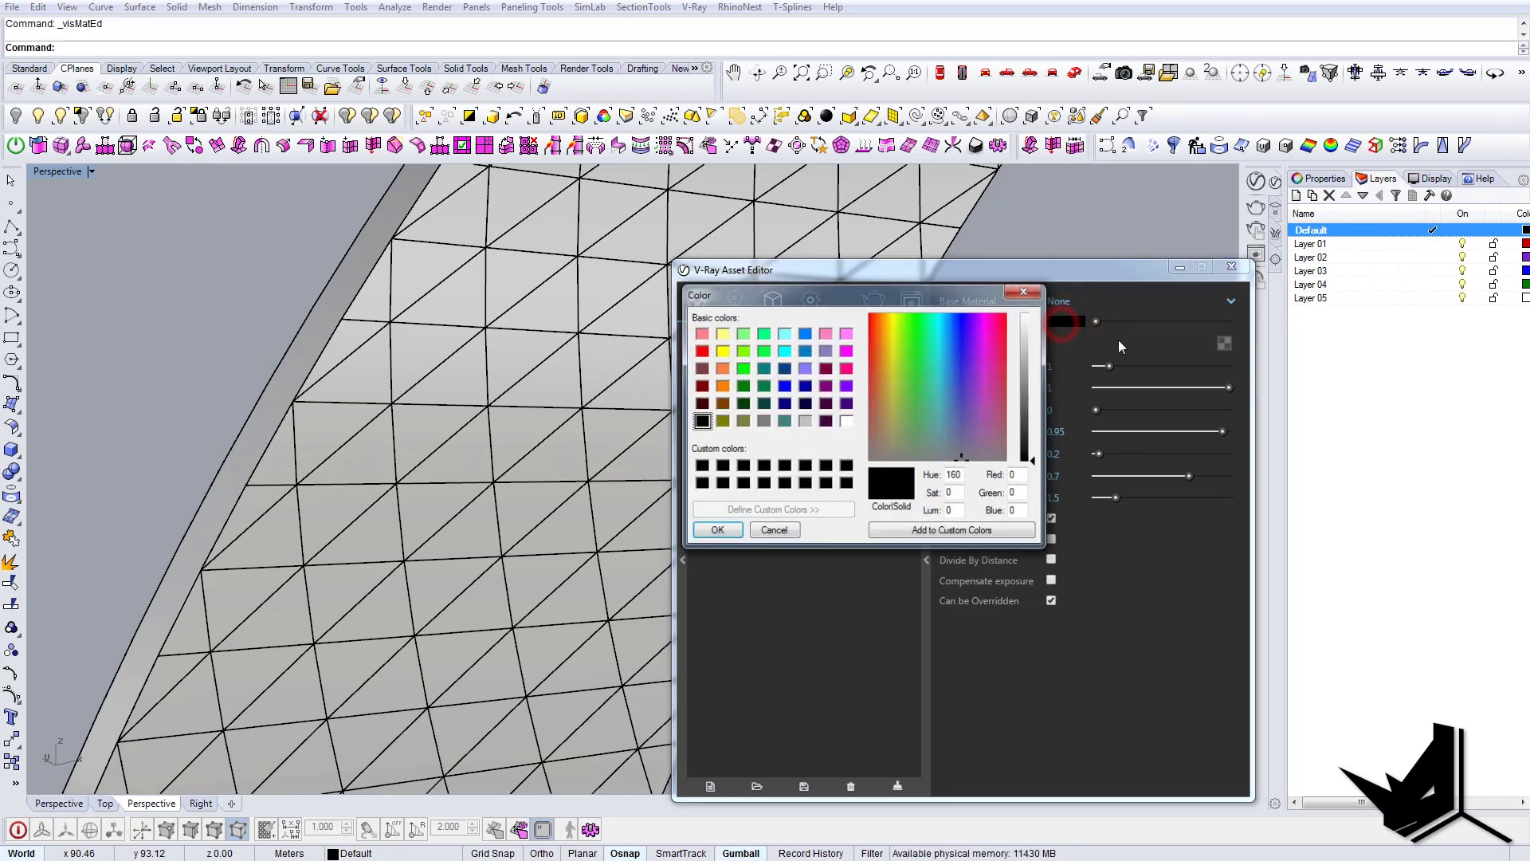
{"action": "key", "text": "Escape"}
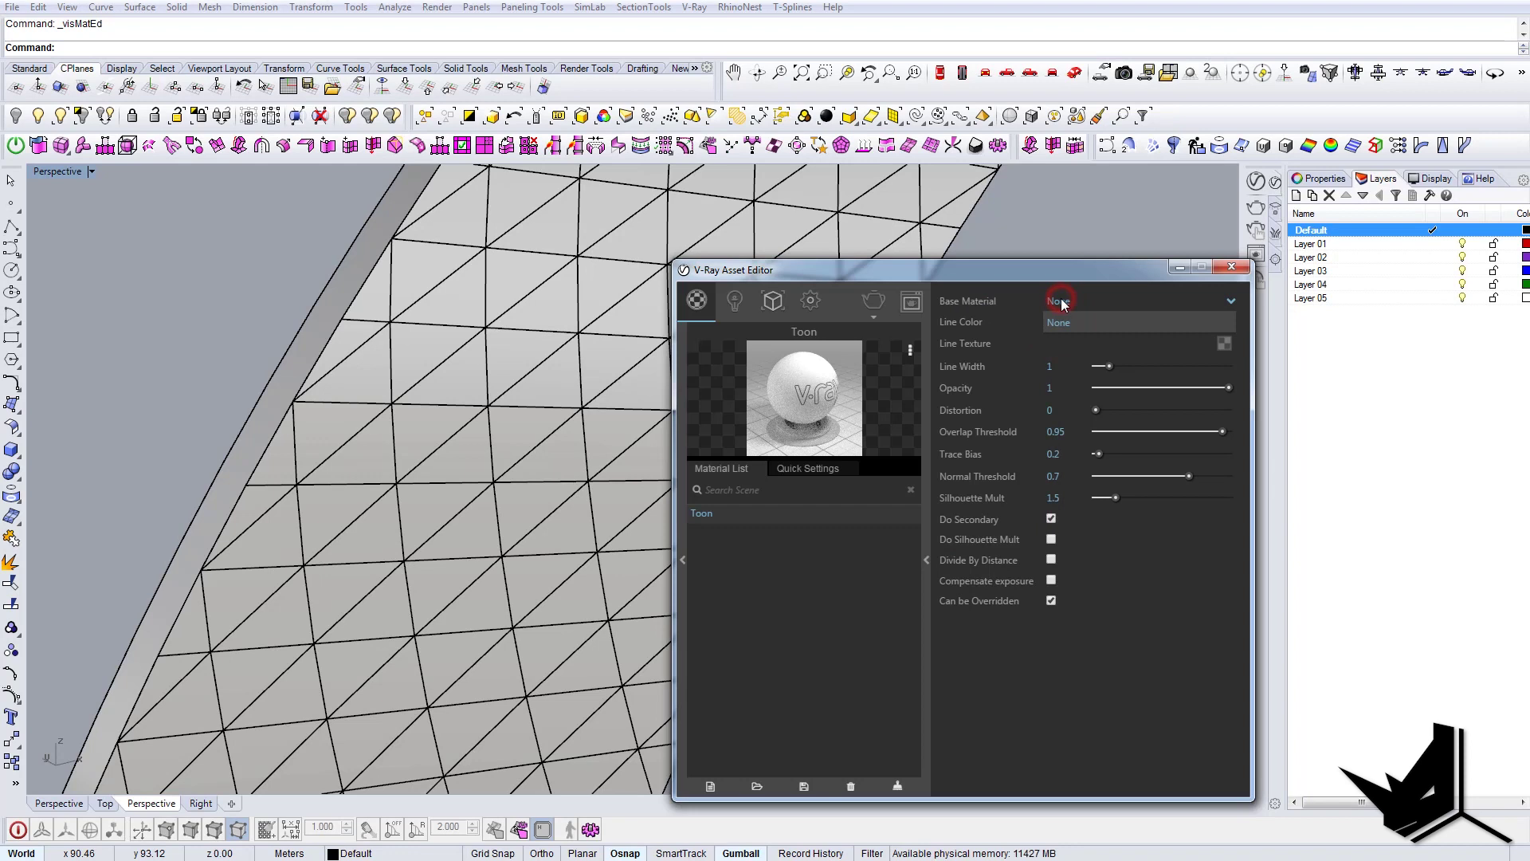
{"action": "left_click", "coordinate": [1063, 301]}
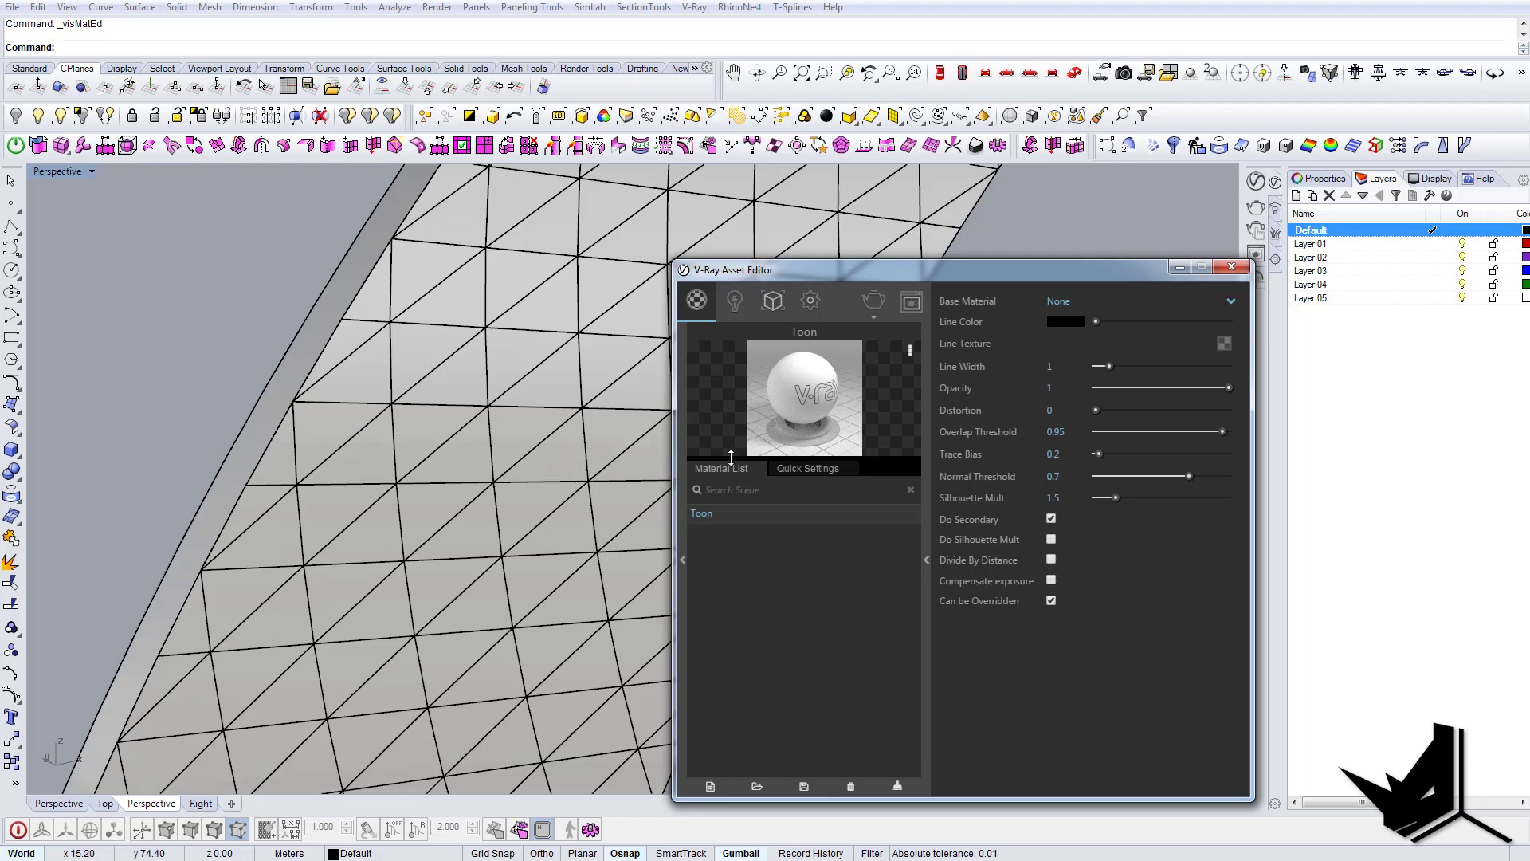
{"action": "scroll", "coordinate": [400, 429], "scroll_direction": "down", "scroll_amount": 12}
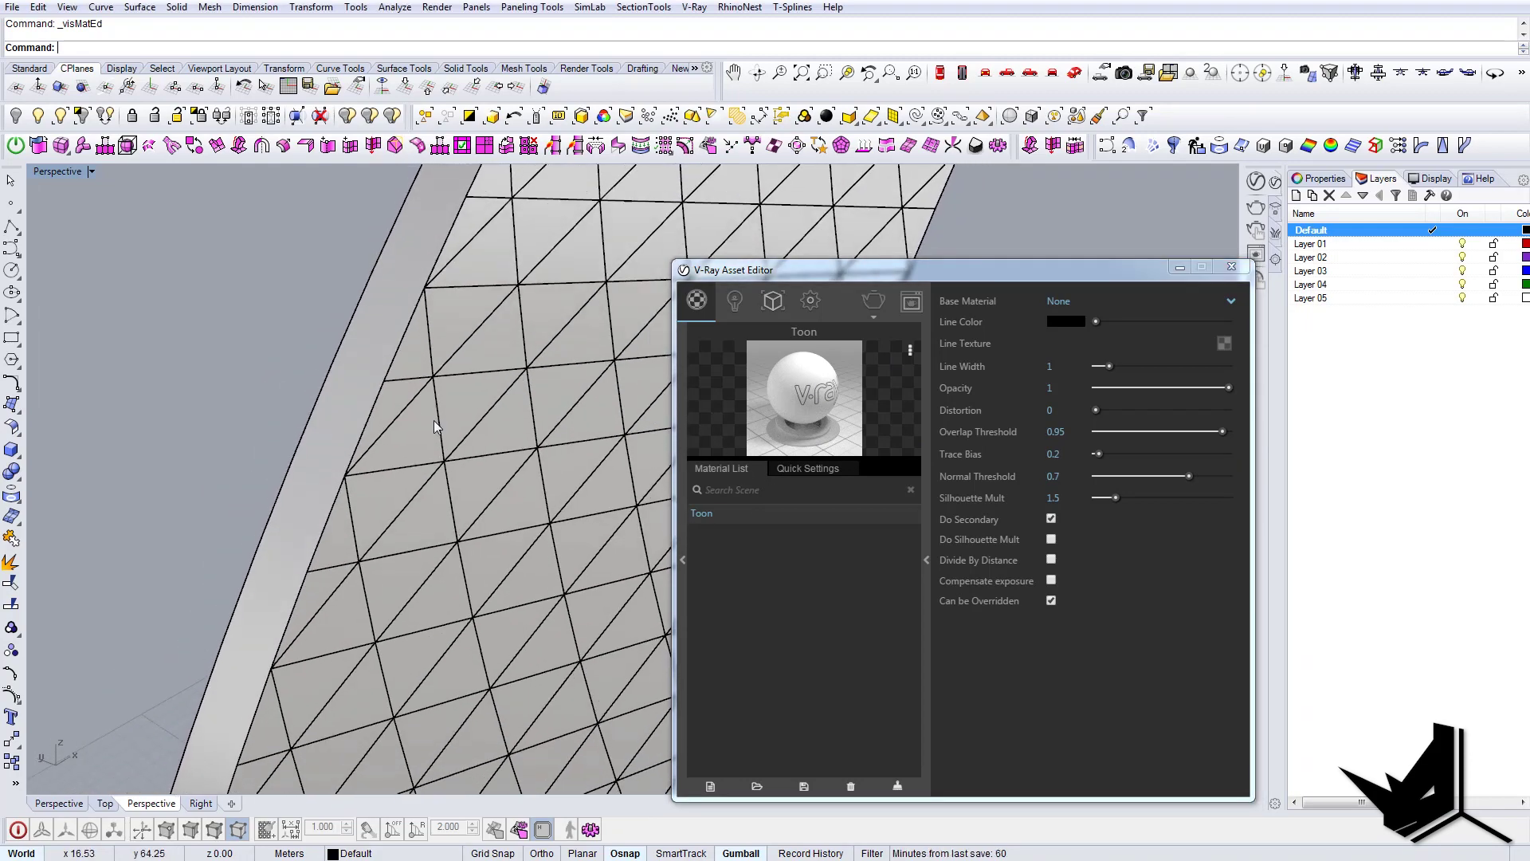
{"action": "right_click_drag", "start_coordinate": [400, 429], "coordinate": [542, 450]}
{"action": "right_click_drag", "start_coordinate": [698, 476], "coordinate": [515, 449]}
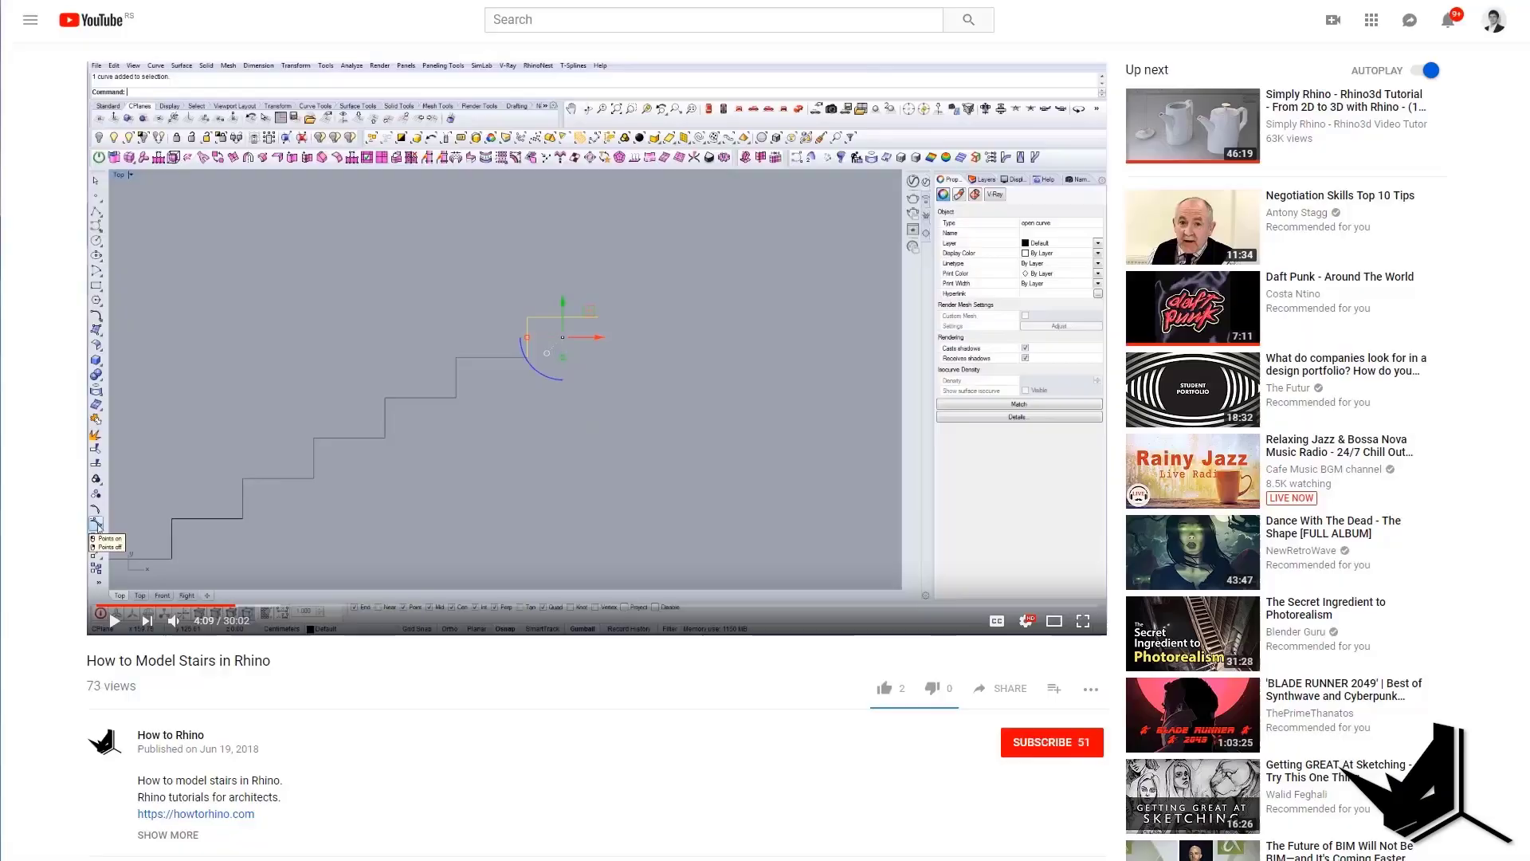
- On the YouTube video page, subscribe to the How to Rhino channel and turn on its notifications
{"action": "left_click", "coordinate": [1069, 751]}
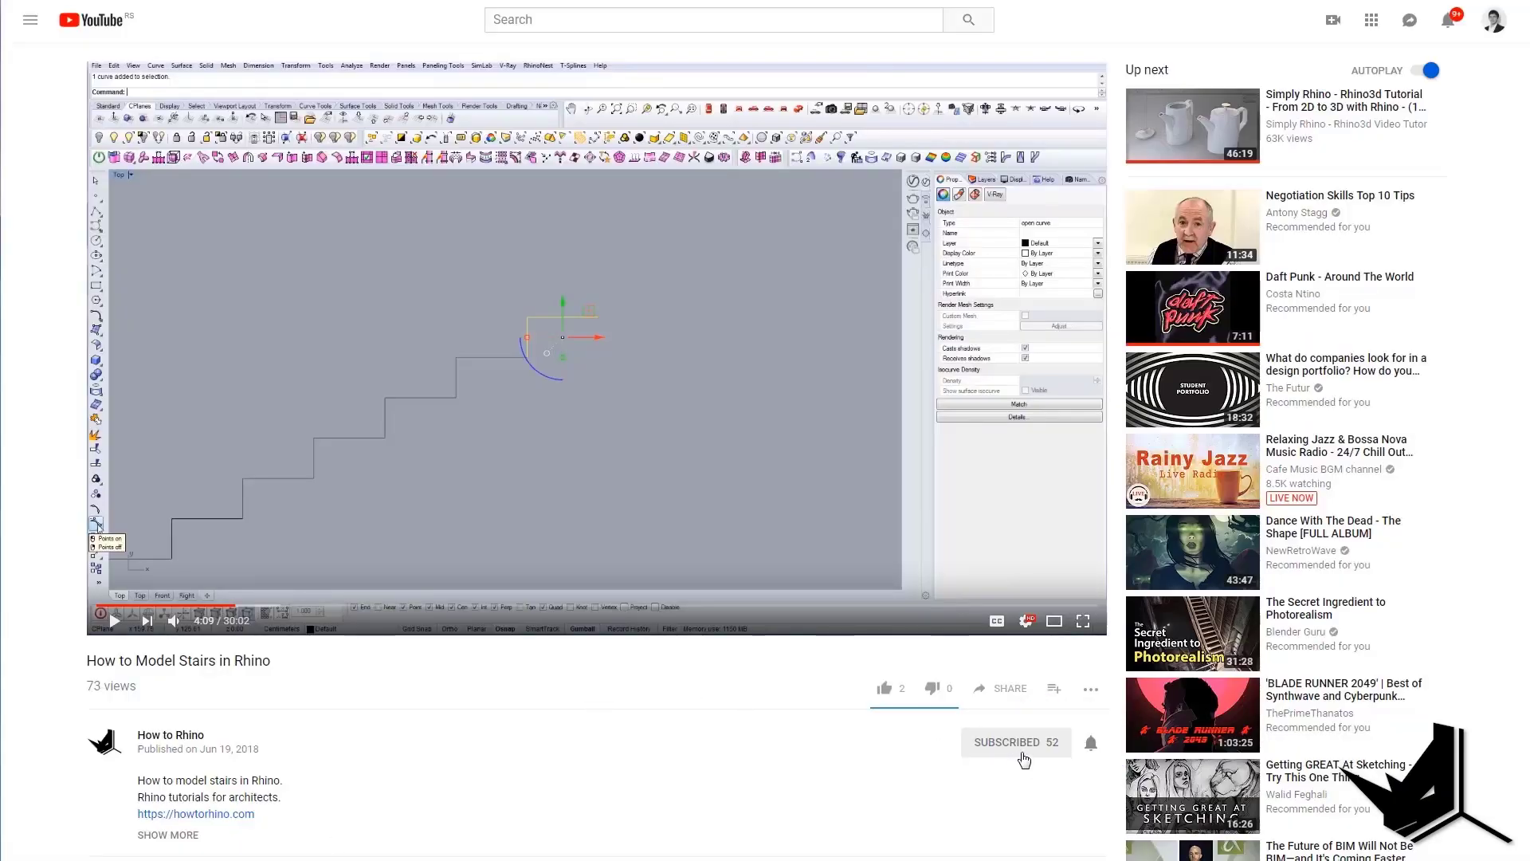
{"action": "left_click", "coordinate": [1091, 743]}
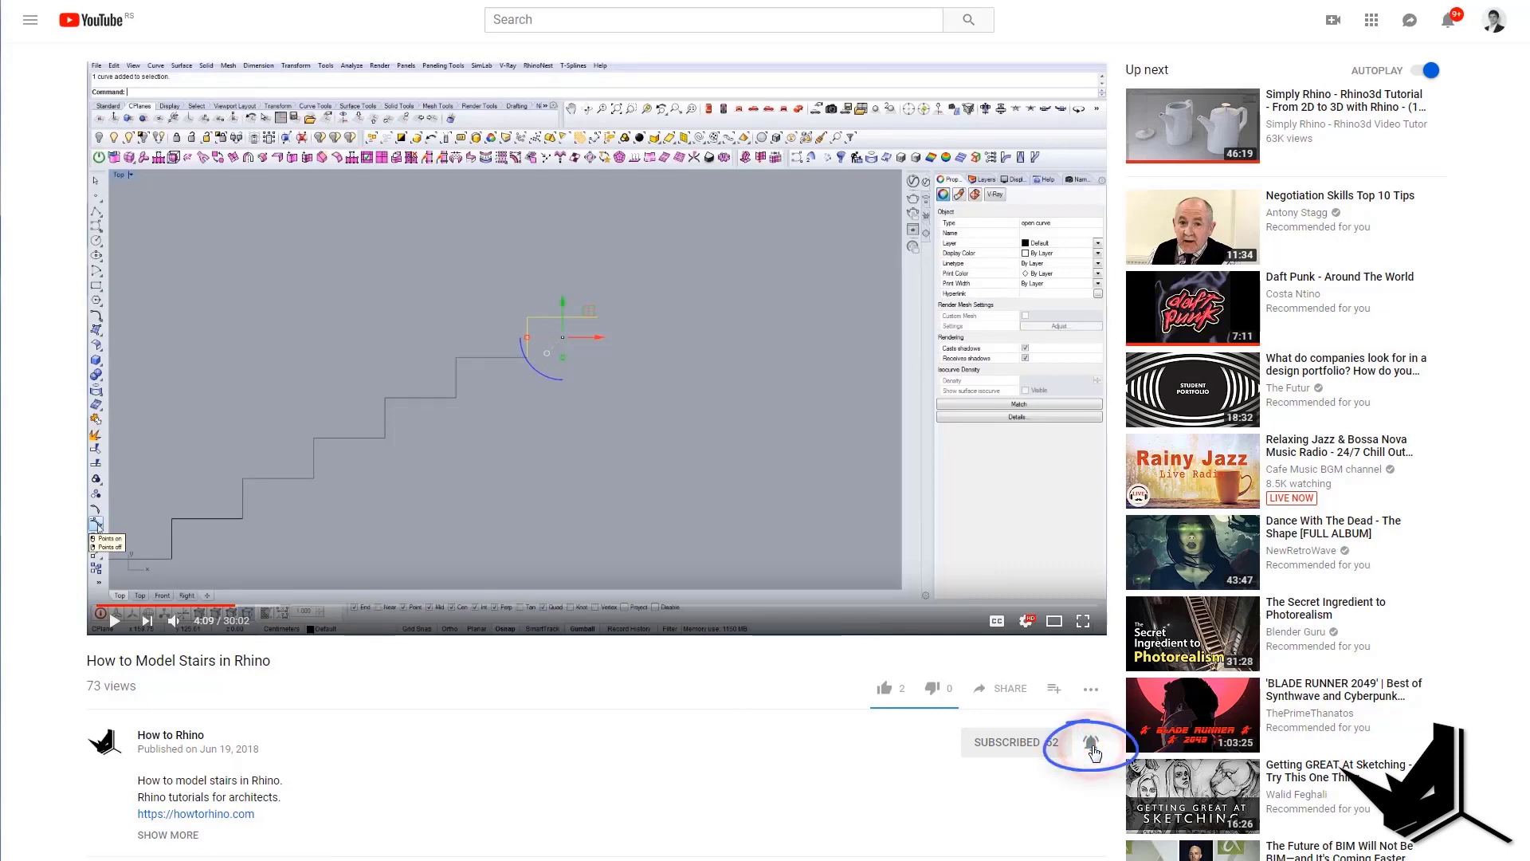